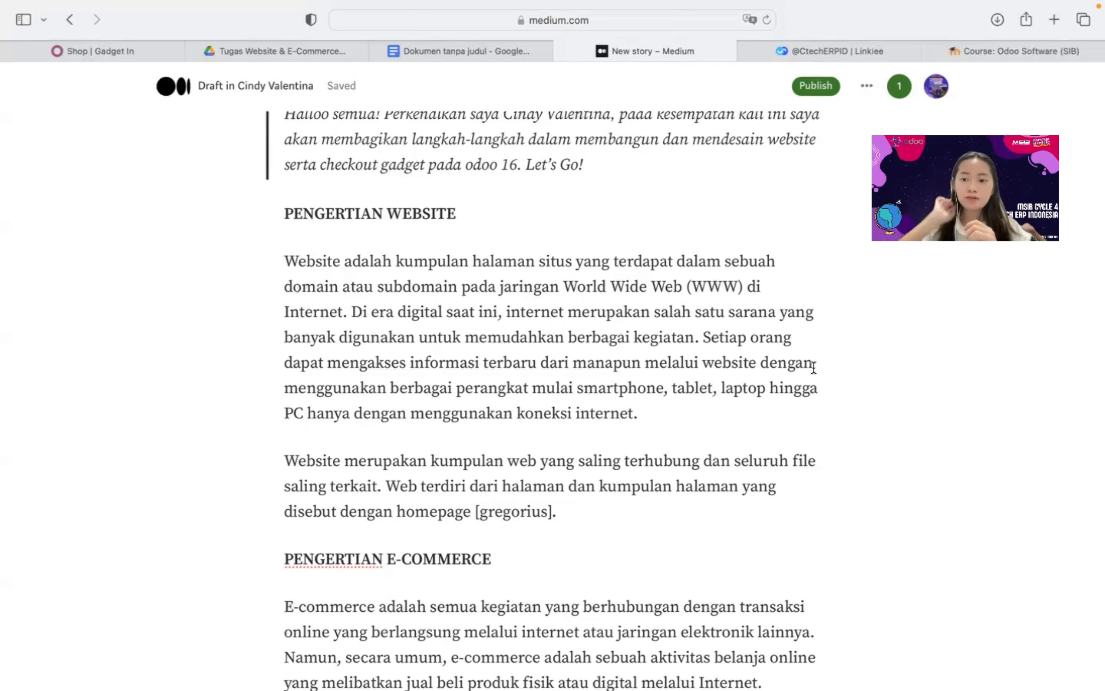
Review the E-commerce definition paragraph in the Medium draft, then switch to the 'Shop | Gadget In' tab
{"action": "scroll", "coordinate": [814, 366], "scroll_direction": "down", "scroll_amount": 5}
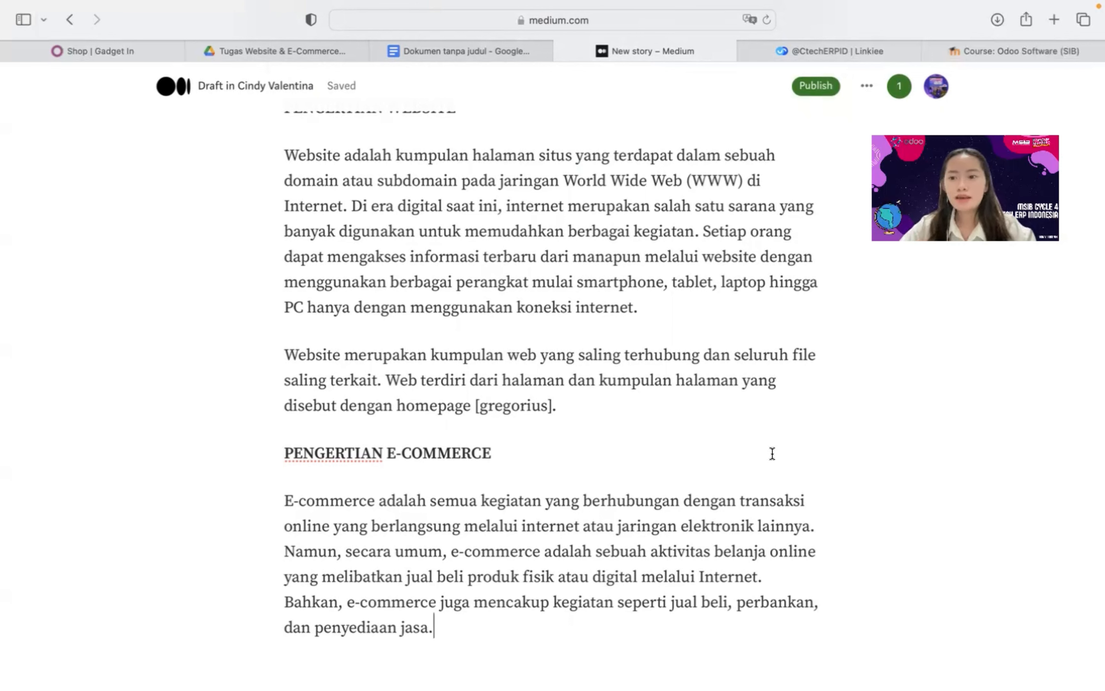
{"action": "left_click", "coordinate": [107, 51]}
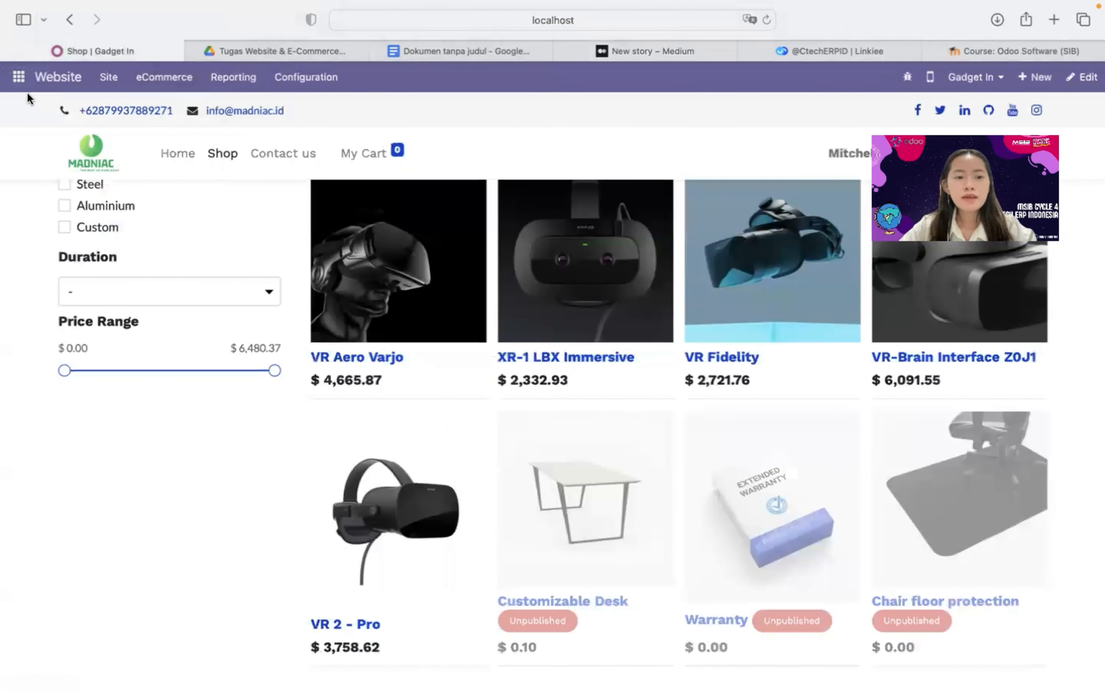
Scroll the Gadget In shop listing and go to the site's home page via the logo
{"action": "scroll", "coordinate": [294, 257], "scroll_direction": "up", "scroll_amount": 5}
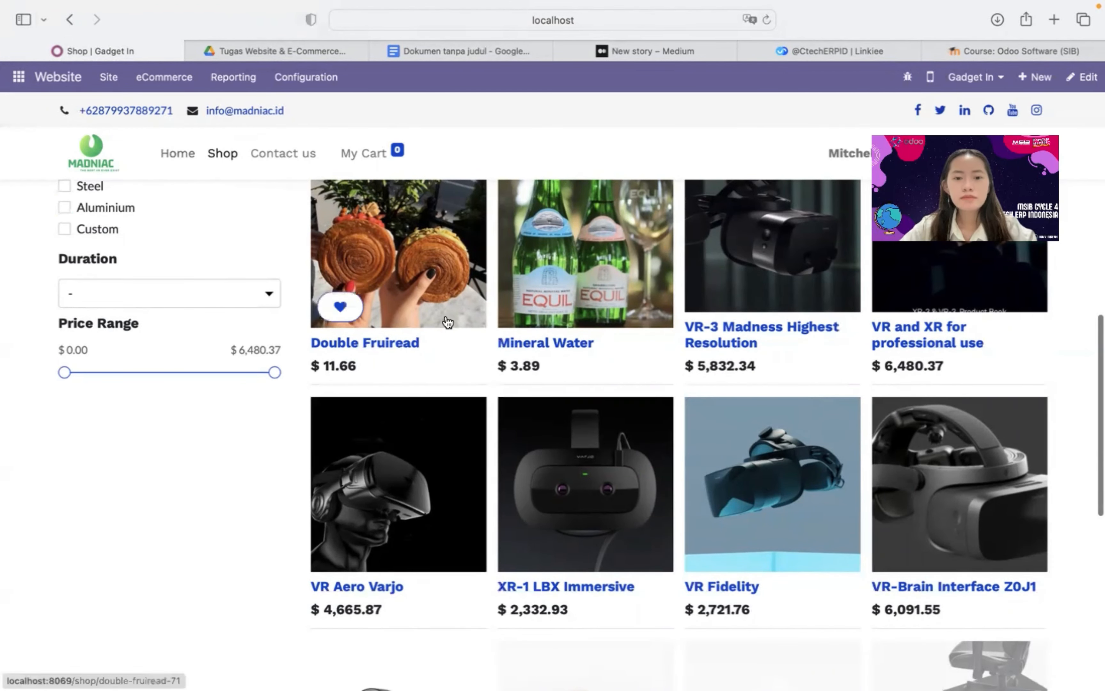
{"action": "scroll", "coordinate": [445, 321], "scroll_direction": "up", "scroll_amount": 10}
{"action": "scroll", "coordinate": [448, 323], "scroll_direction": "up", "scroll_amount": 2}
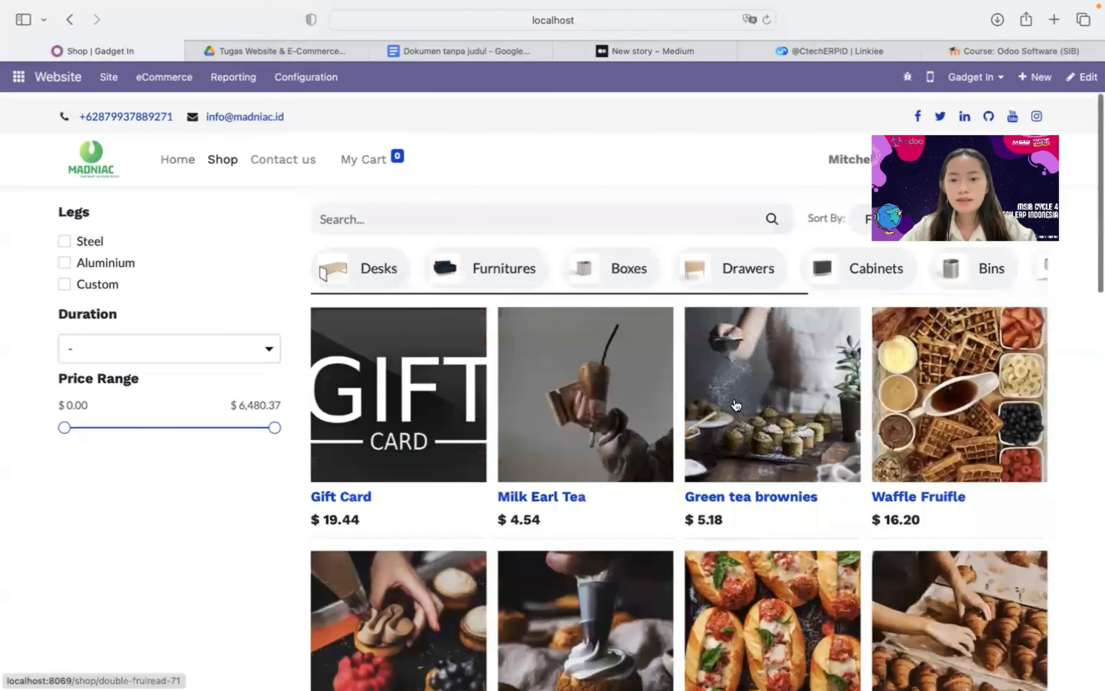
{"action": "scroll", "coordinate": [81, 160], "scroll_direction": "down", "scroll_amount": 13}
{"action": "left_click", "coordinate": [81, 160]}
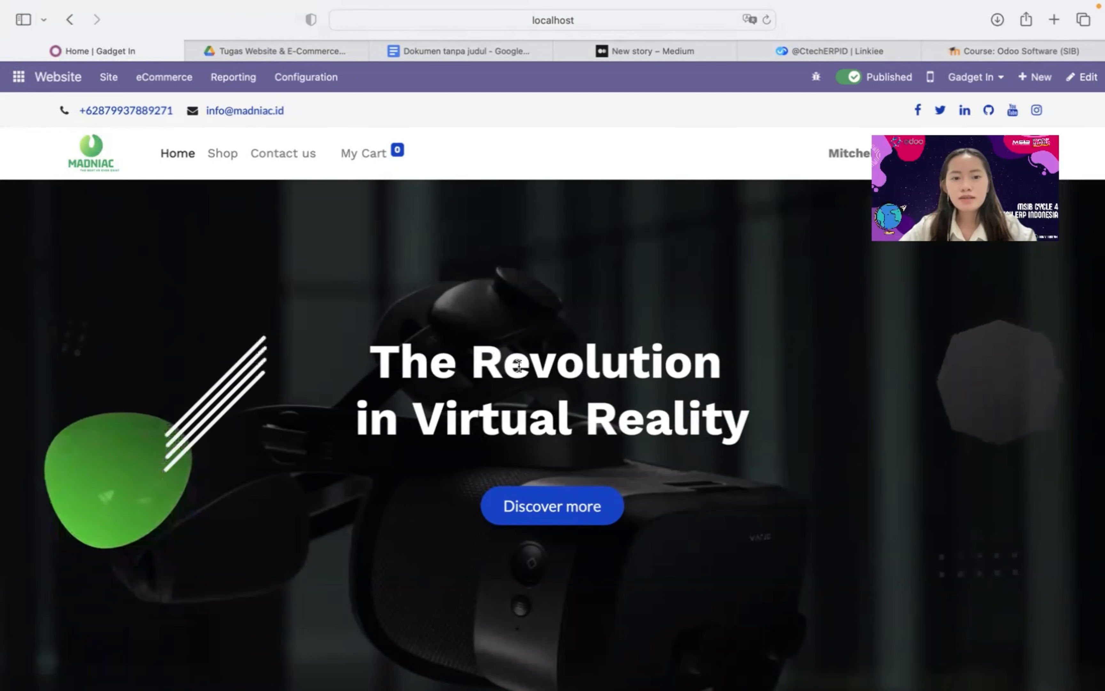
Look over the 'The Revolution in Virtual Reality' hero and three feature columns, then bring up the Configuration menu
{"action": "scroll", "coordinate": [519, 366], "scroll_direction": "down", "scroll_amount": 15}
{"action": "scroll", "coordinate": [518, 366], "scroll_direction": "down", "scroll_amount": 15}
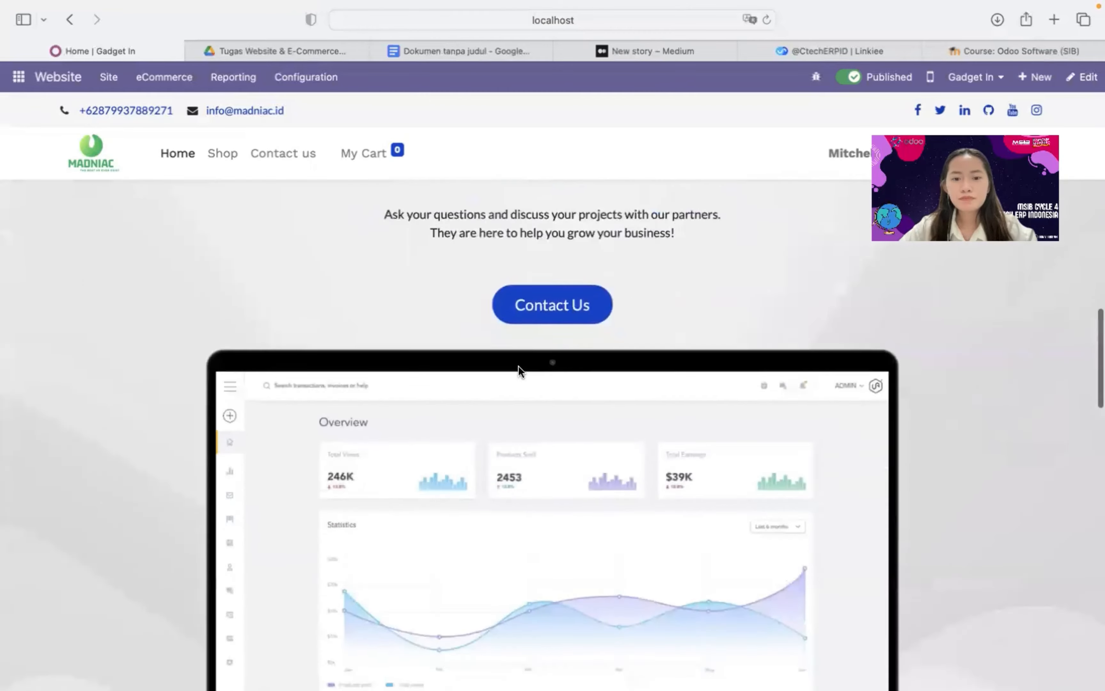
{"action": "scroll", "coordinate": [518, 366], "scroll_direction": "down", "scroll_amount": 15}
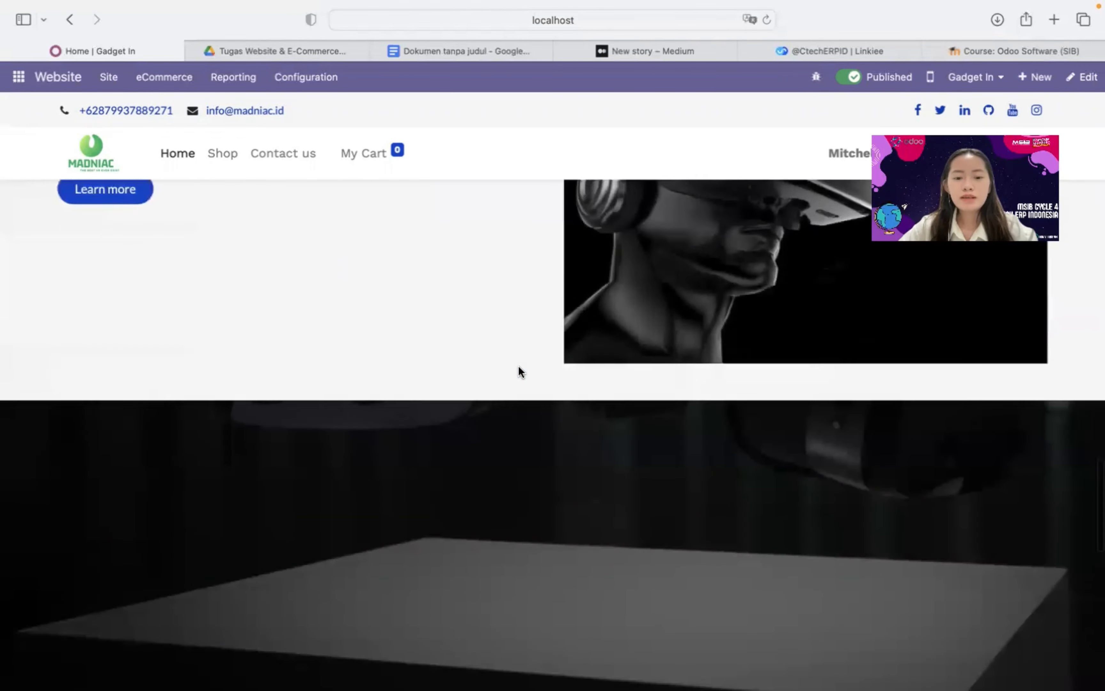
{"action": "scroll", "coordinate": [518, 367], "scroll_direction": "down", "scroll_amount": 15}
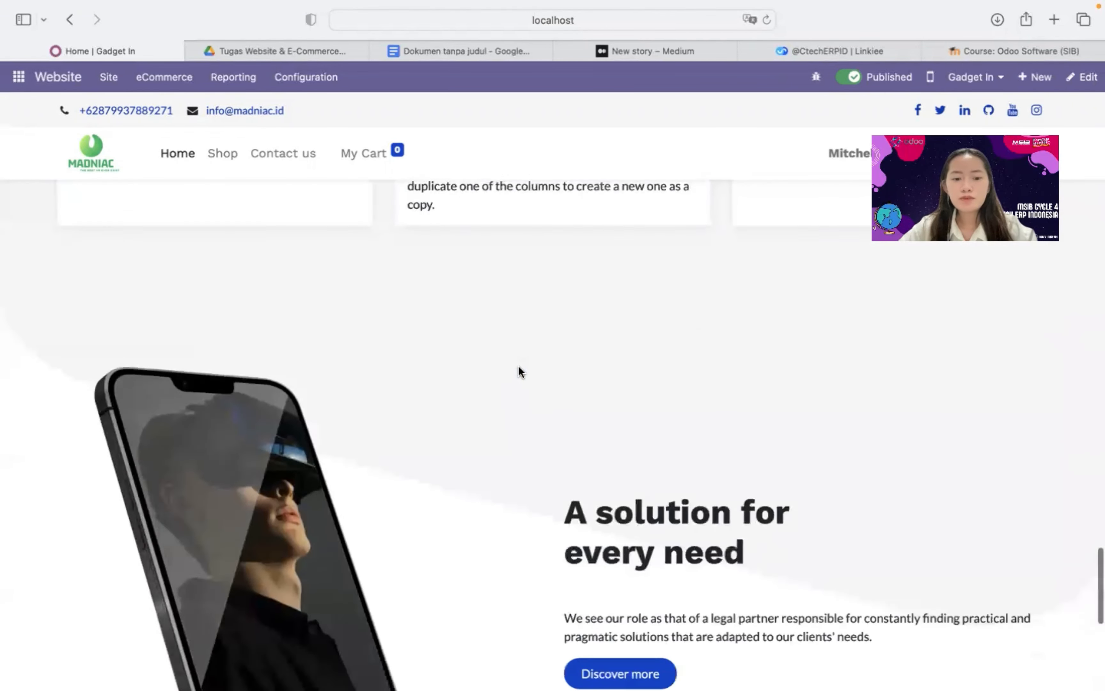
{"action": "scroll", "coordinate": [518, 366], "scroll_direction": "up", "scroll_amount": 5}
{"action": "scroll", "coordinate": [517, 366], "scroll_direction": "up", "scroll_amount": 20}
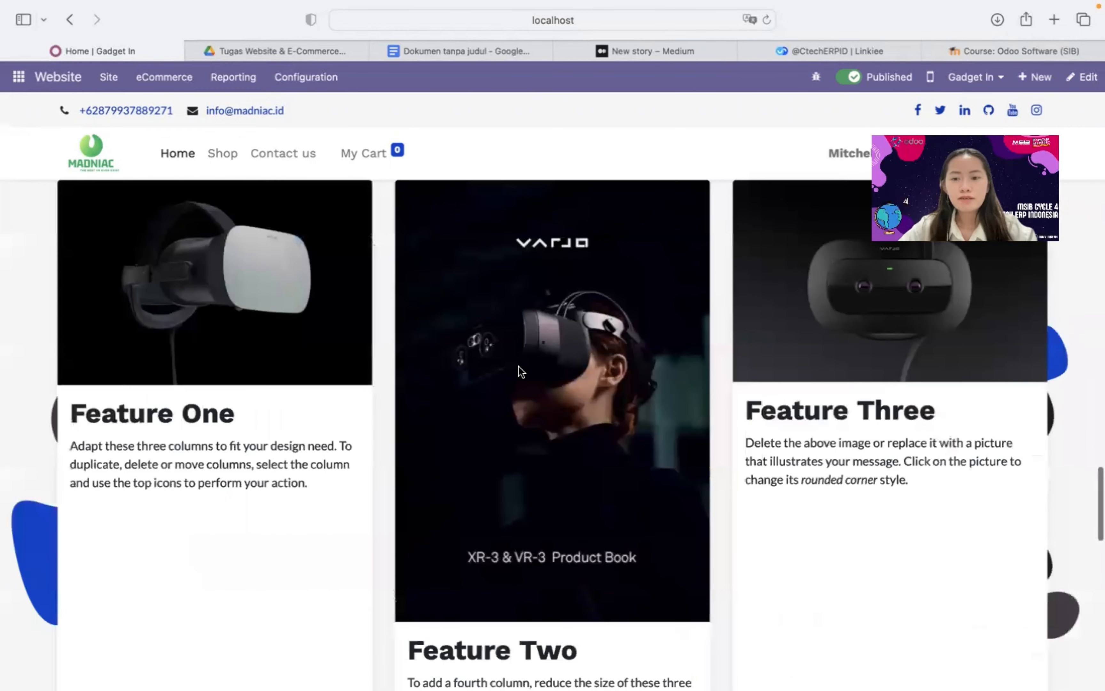
{"action": "scroll", "coordinate": [518, 366], "scroll_direction": "up", "scroll_amount": 1}
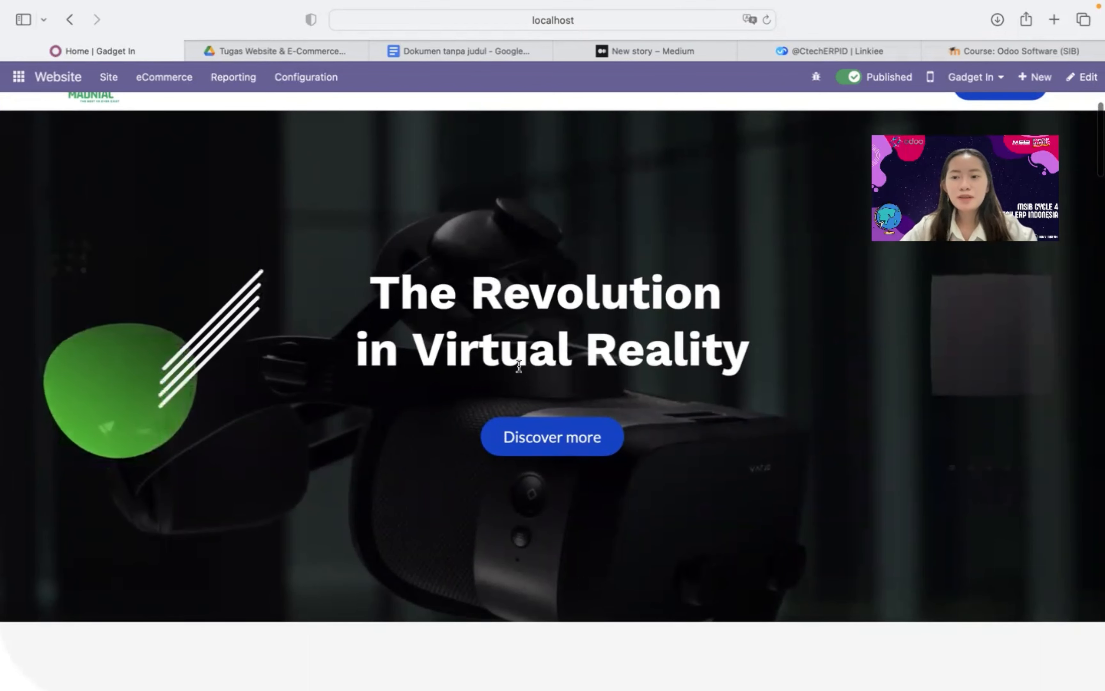
{"action": "scroll", "coordinate": [626, 339], "scroll_direction": "up", "scroll_amount": 4}
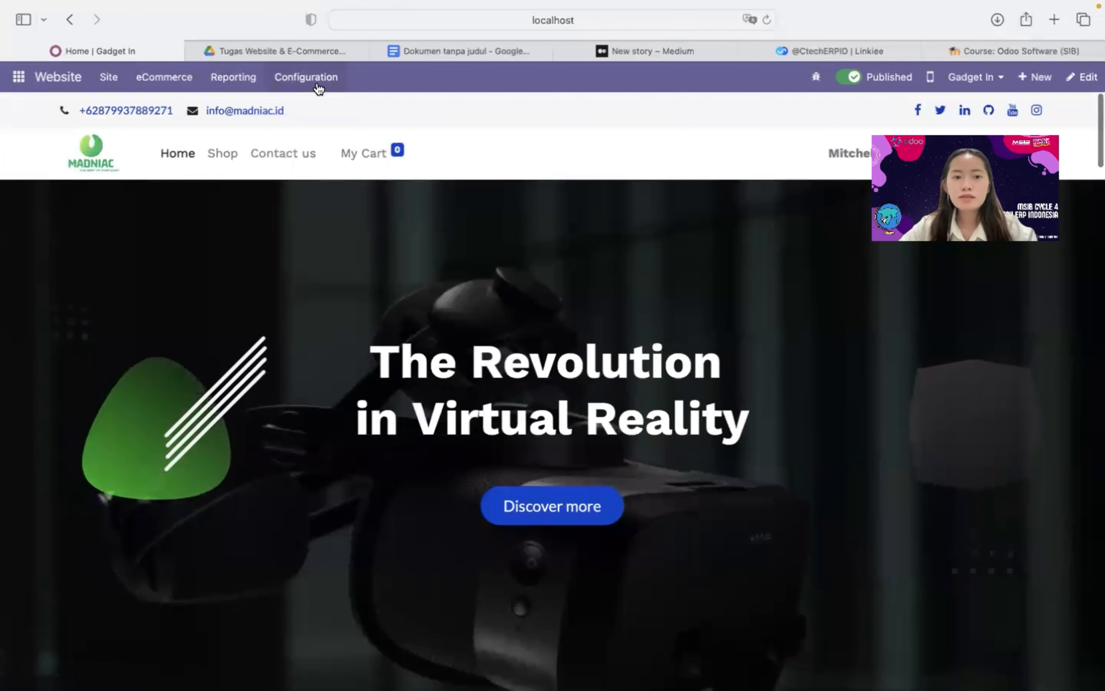
{"action": "left_click", "coordinate": [319, 88]}
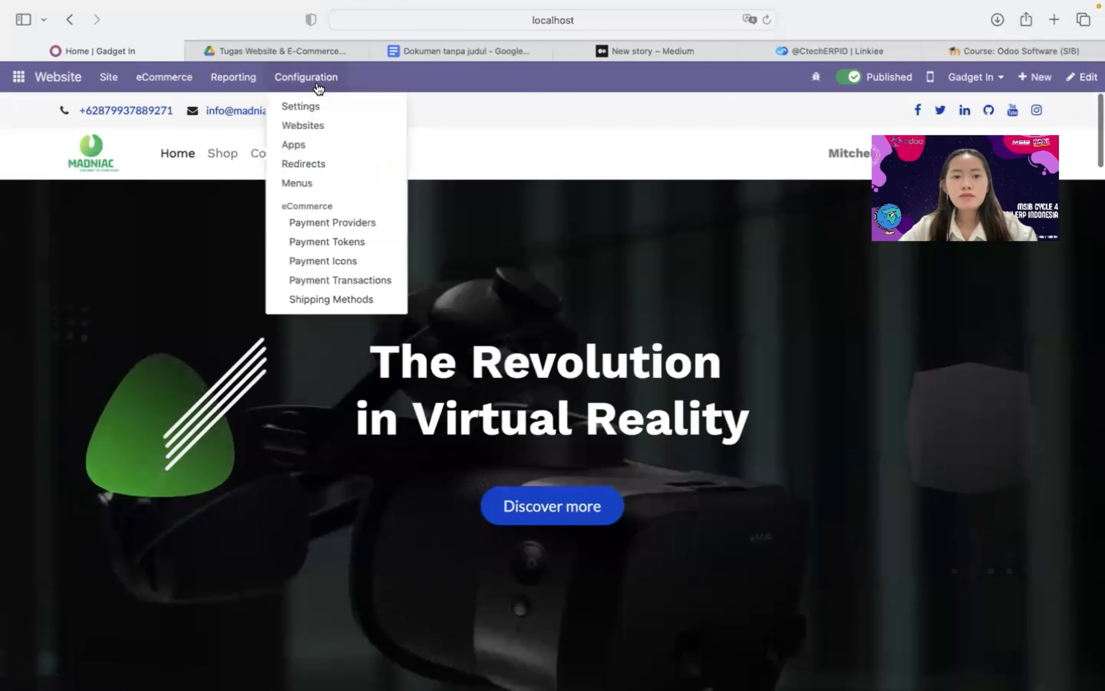
Create and save a website named 'Ecommerce website' with CONTOH PRODUK.jpg as its logo
{"action": "left_click", "coordinate": [336, 127]}
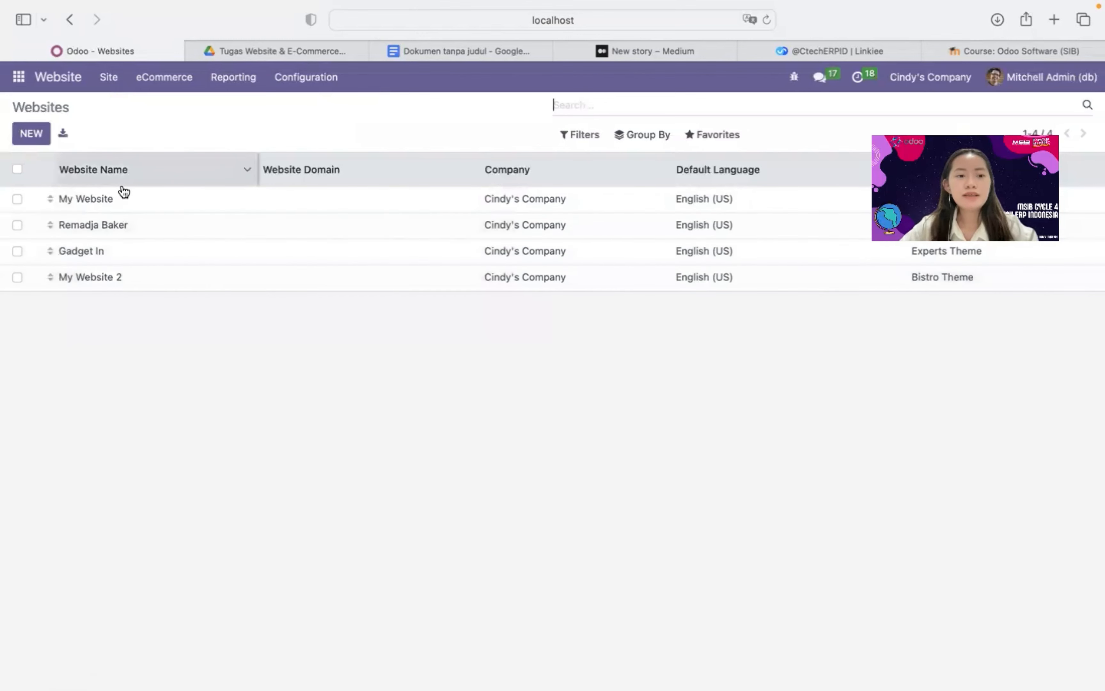
{"action": "left_click", "coordinate": [31, 133]}
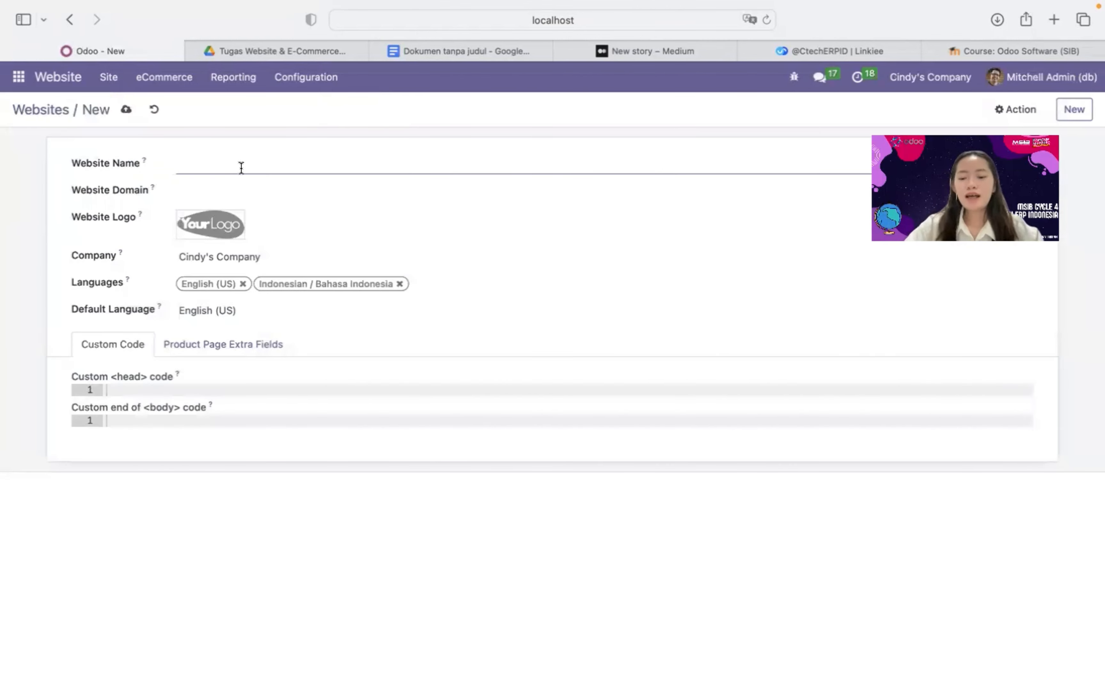
{"action": "type", "text": "i"}
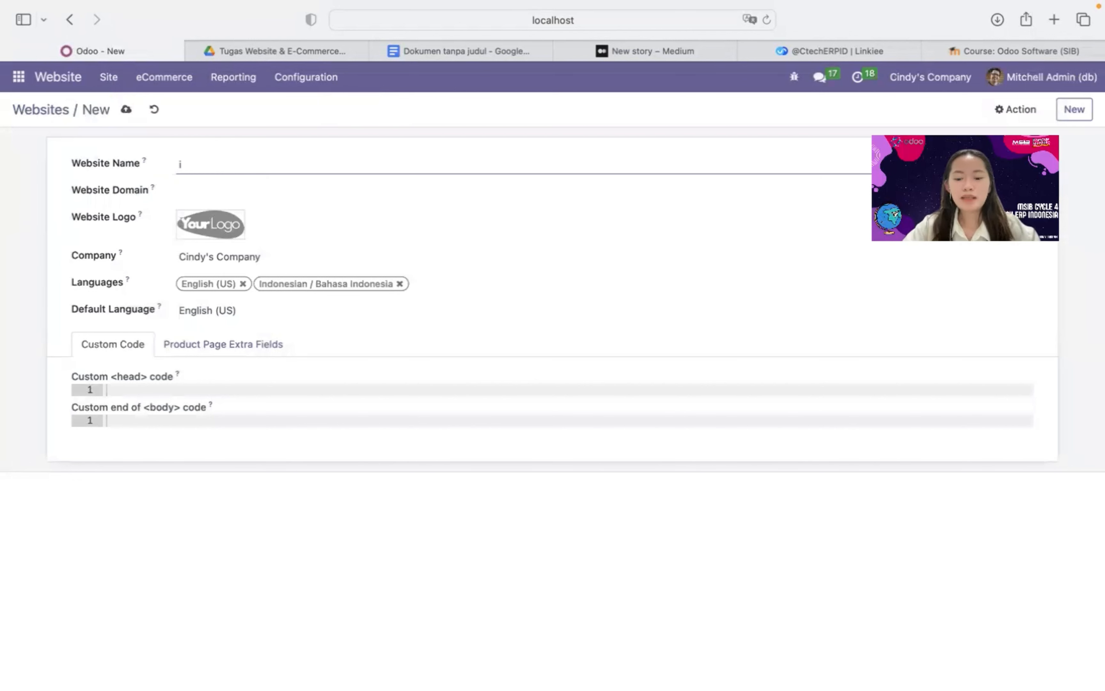
{"action": "type", "text": "E"}
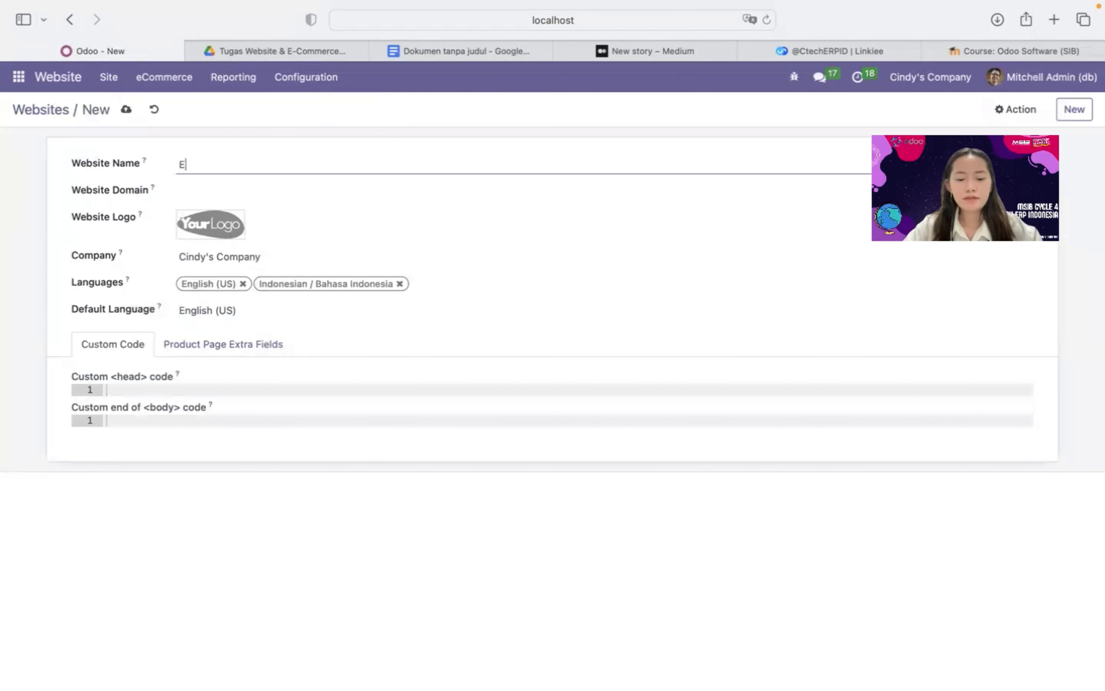
{"action": "type", "text": "commercer"}
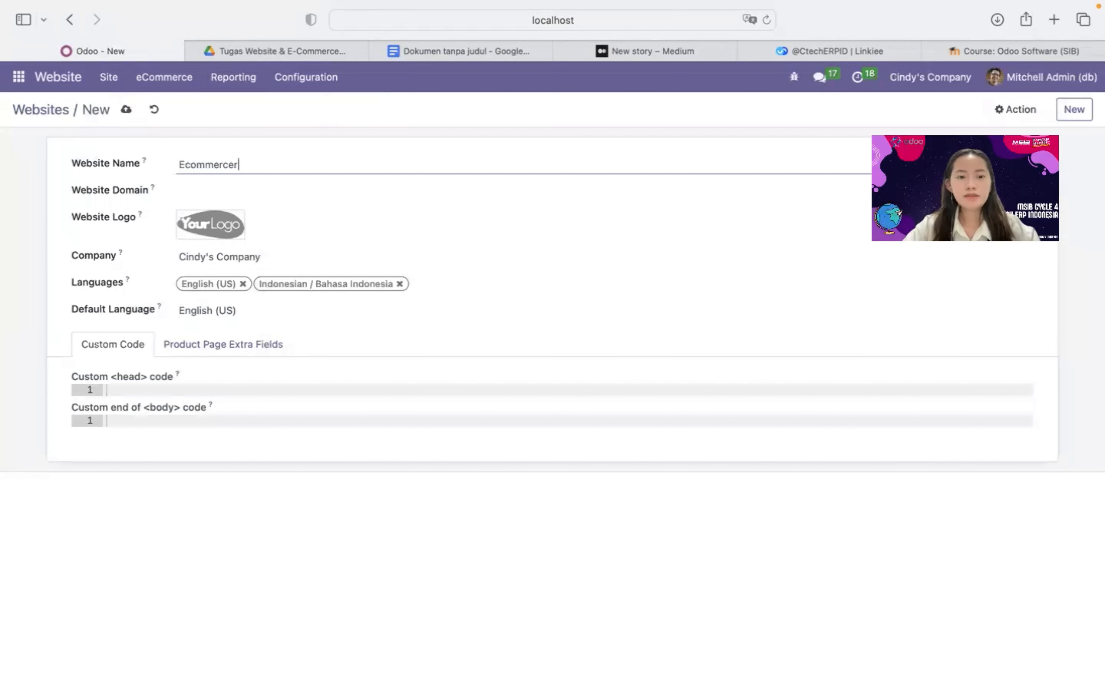
{"action": "key", "text": "BackSpace"}
{"action": "type", "text": " website"}
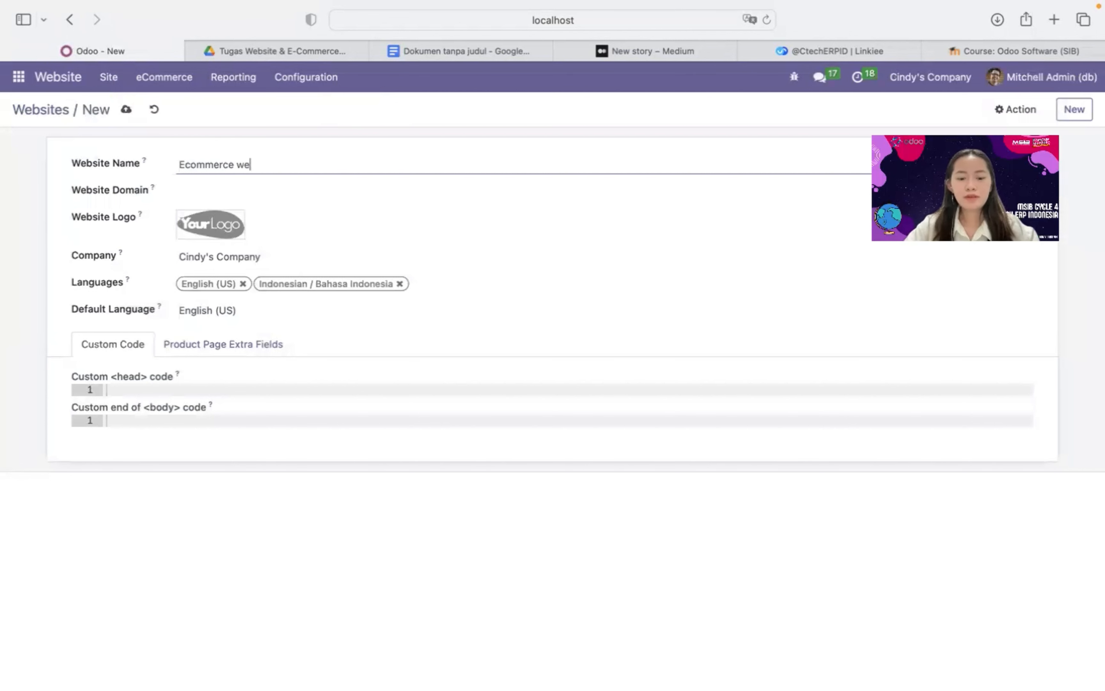
{"action": "left_click", "coordinate": [188, 227]}
{"action": "left_click", "coordinate": [450, 315]}
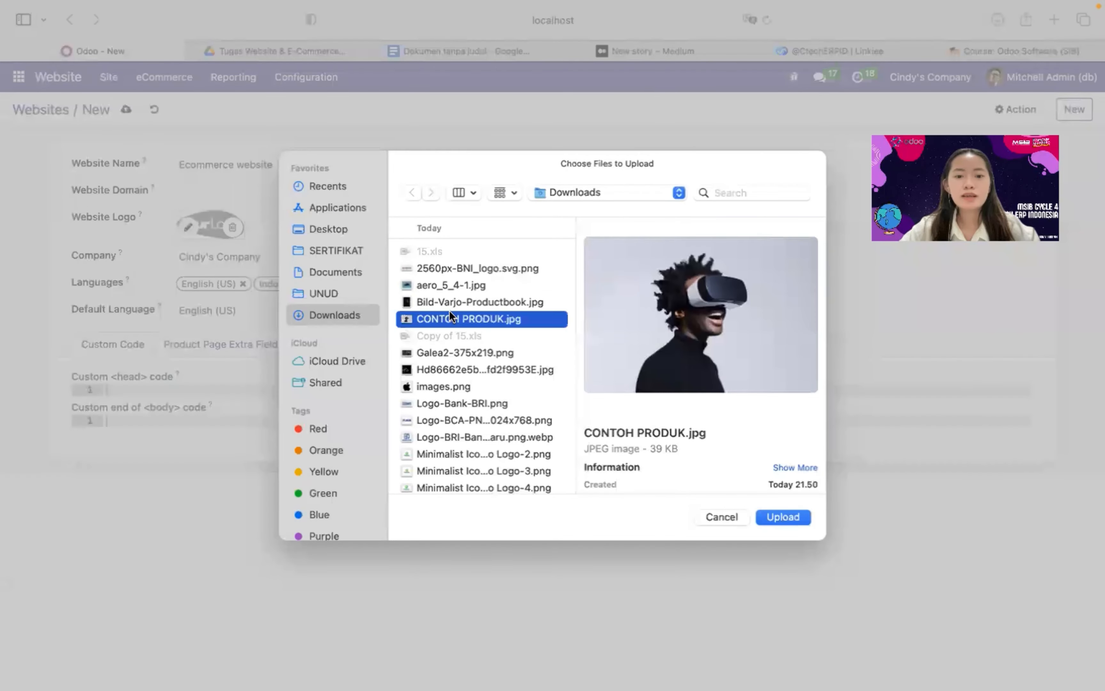
{"action": "left_click", "coordinate": [800, 523]}
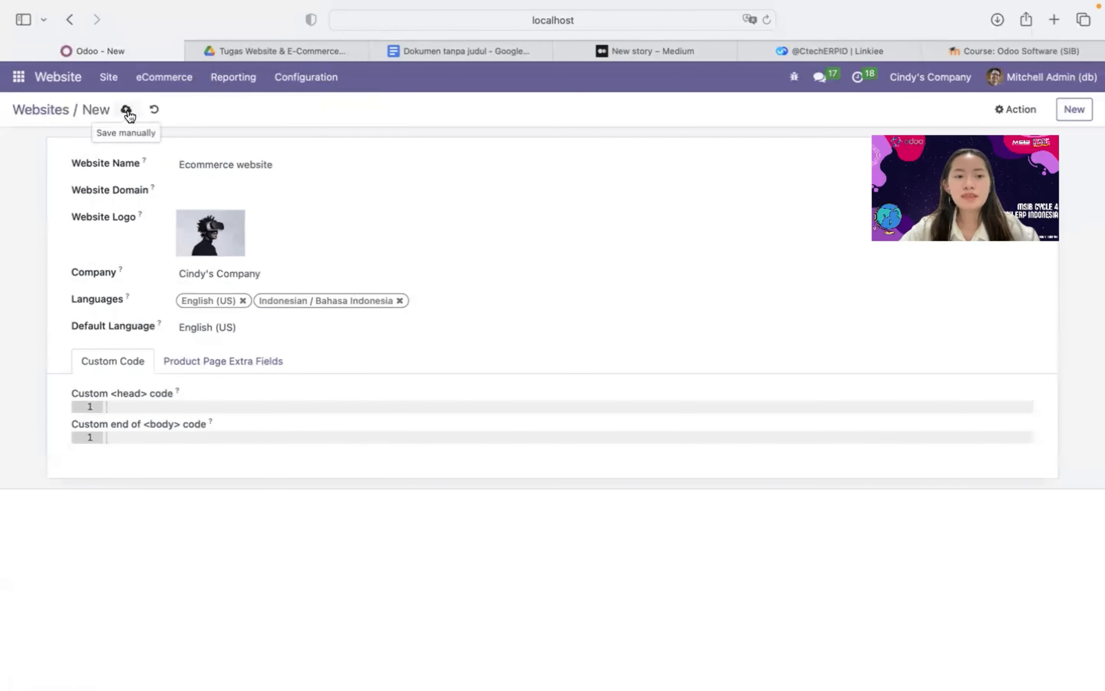
{"action": "left_click", "coordinate": [70, 19]}
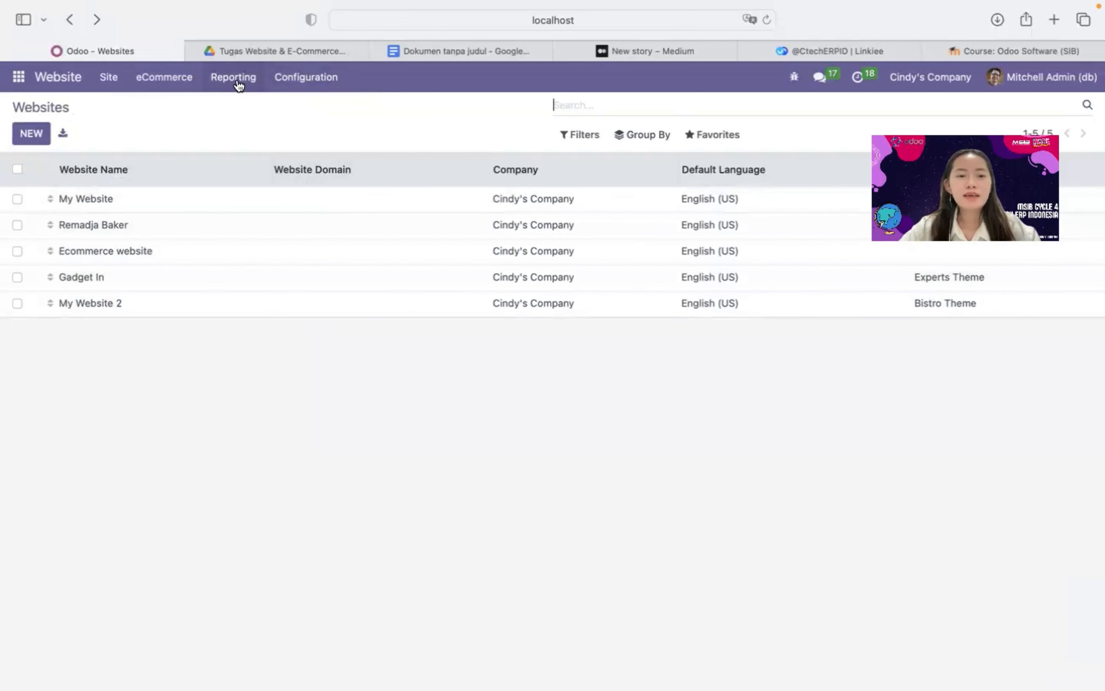
Switch the website preview from Gadget In to the Remadja Baker site
{"action": "left_click", "coordinate": [55, 78]}
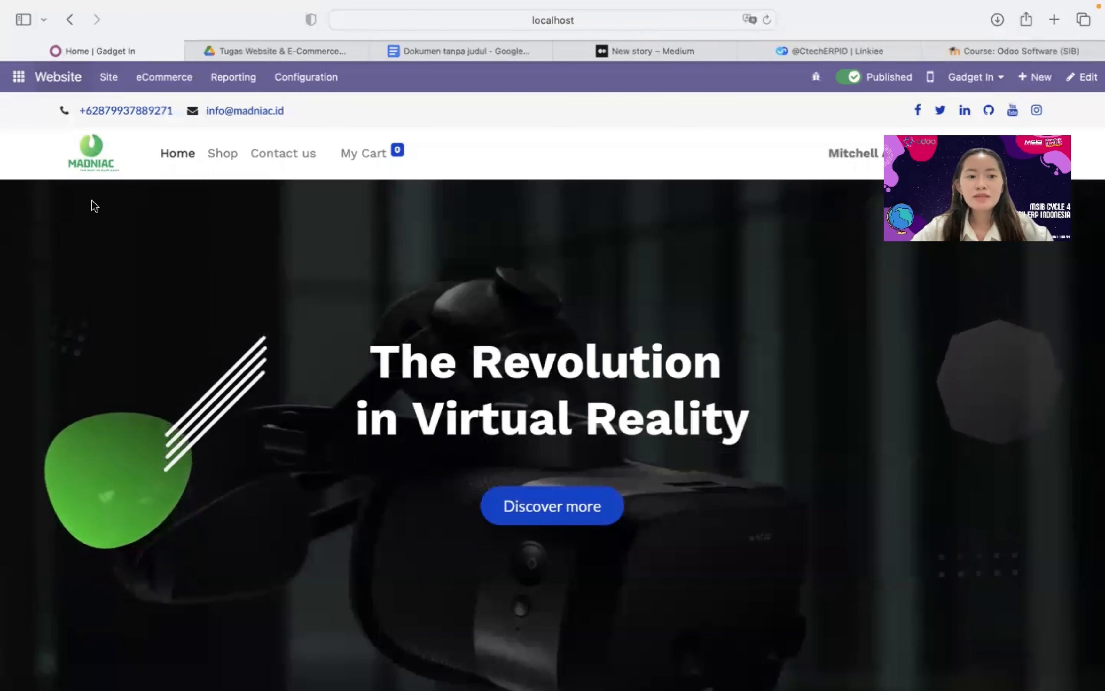
{"action": "left_click", "coordinate": [987, 82]}
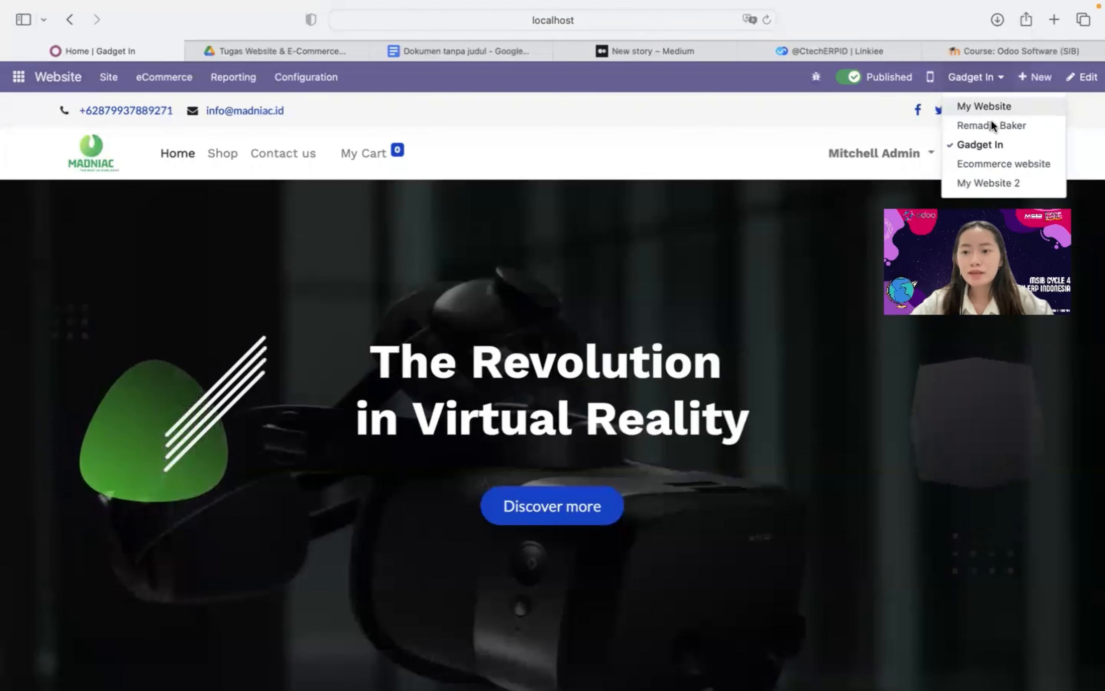
{"action": "left_click", "coordinate": [986, 128]}
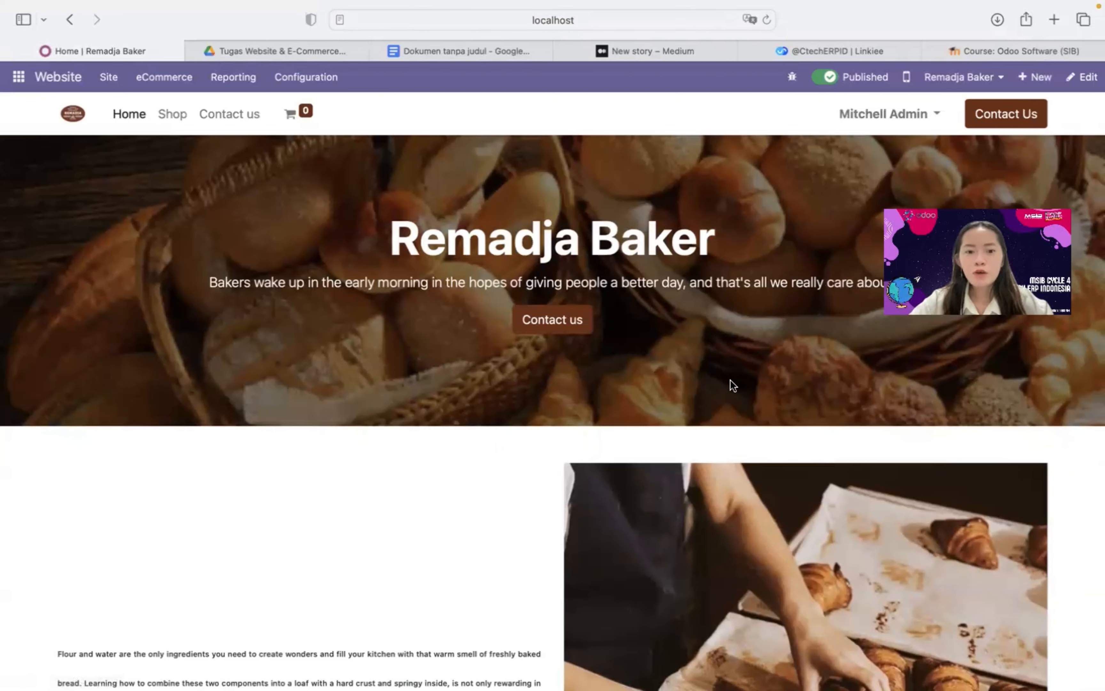
Browse the Remadja Baker homepage's bakery hero, intro text and Jakarta, Bali, Yogyakarta, Others counts
{"action": "scroll", "coordinate": [732, 385], "scroll_direction": "down", "scroll_amount": 10}
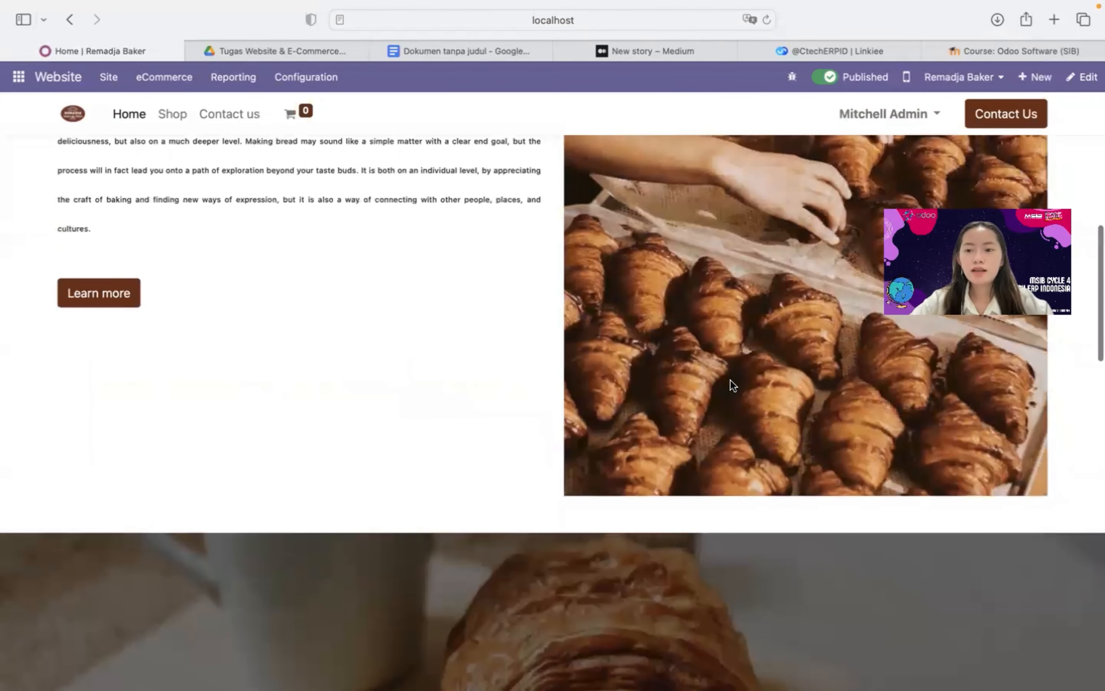
{"action": "scroll", "coordinate": [730, 380], "scroll_direction": "down", "scroll_amount": 12}
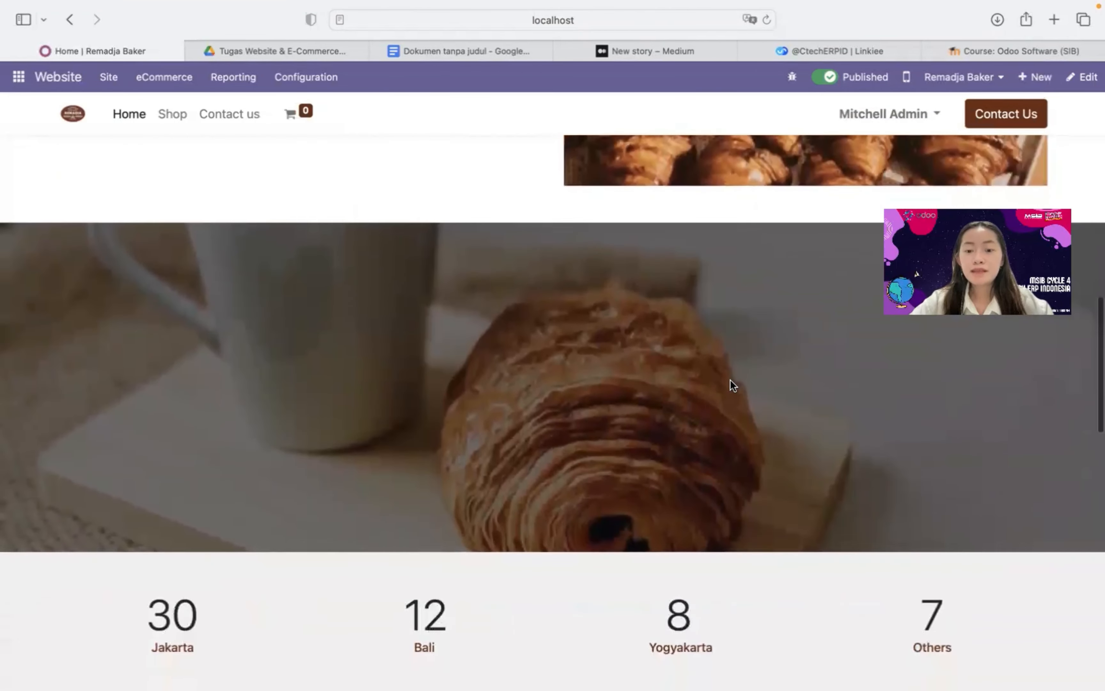
{"action": "scroll", "coordinate": [730, 380], "scroll_direction": "down", "scroll_amount": 10}
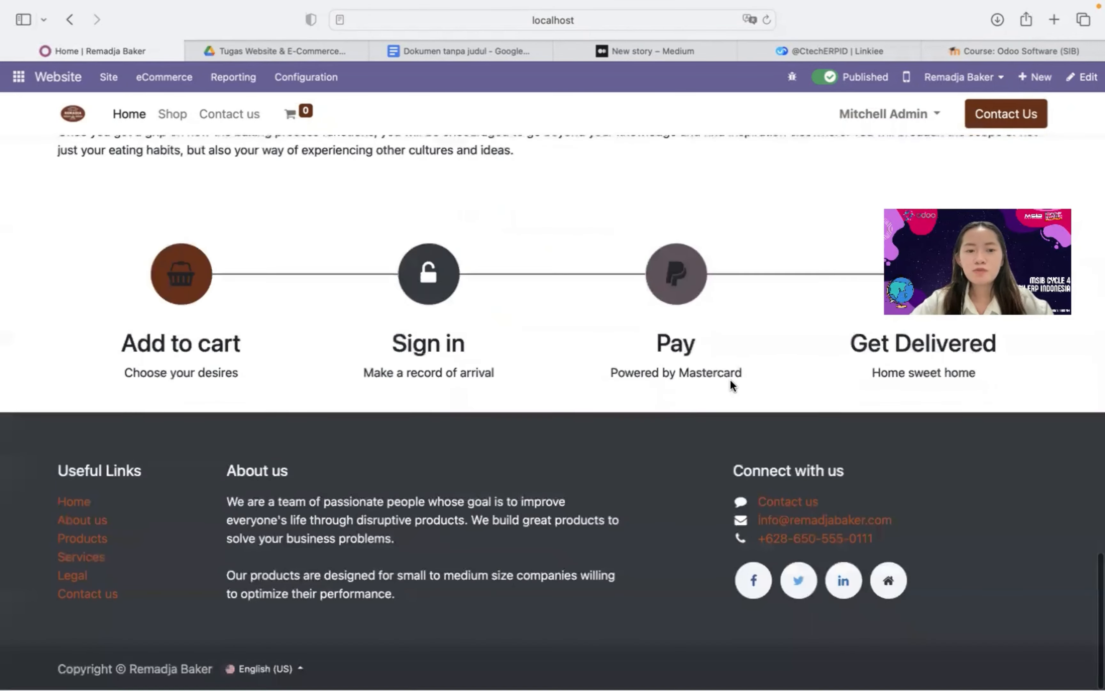
{"action": "scroll", "coordinate": [731, 381], "scroll_direction": "up", "scroll_amount": 5}
{"action": "scroll", "coordinate": [731, 383], "scroll_direction": "up", "scroll_amount": 20}
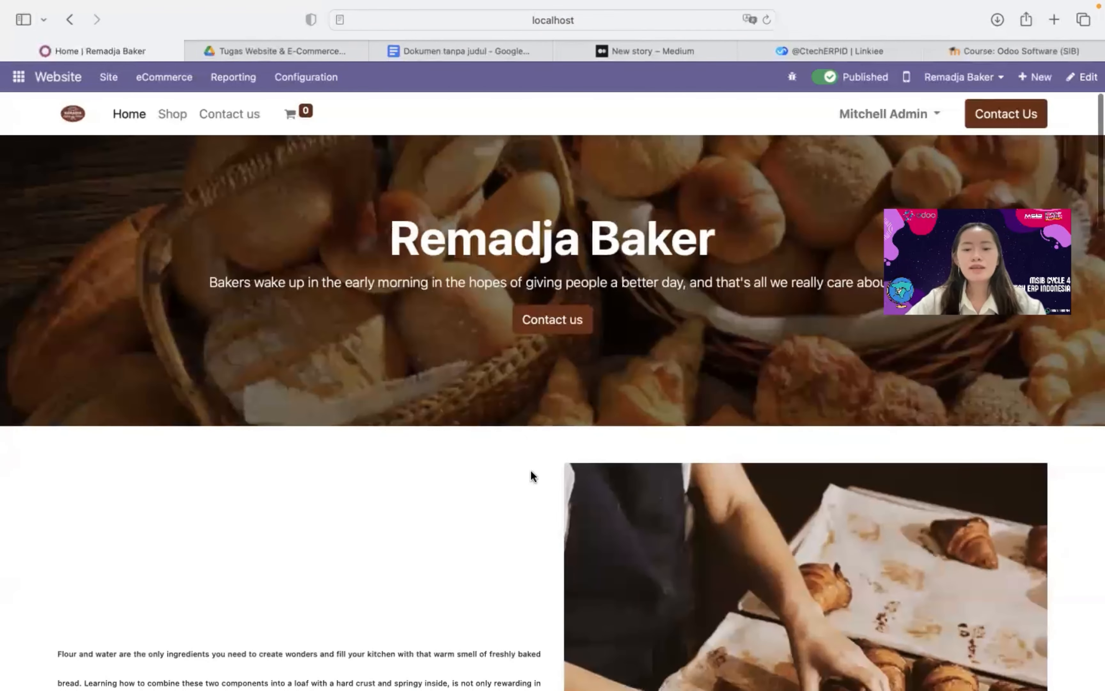
{"action": "scroll", "coordinate": [531, 472], "scroll_direction": "down", "scroll_amount": 10}
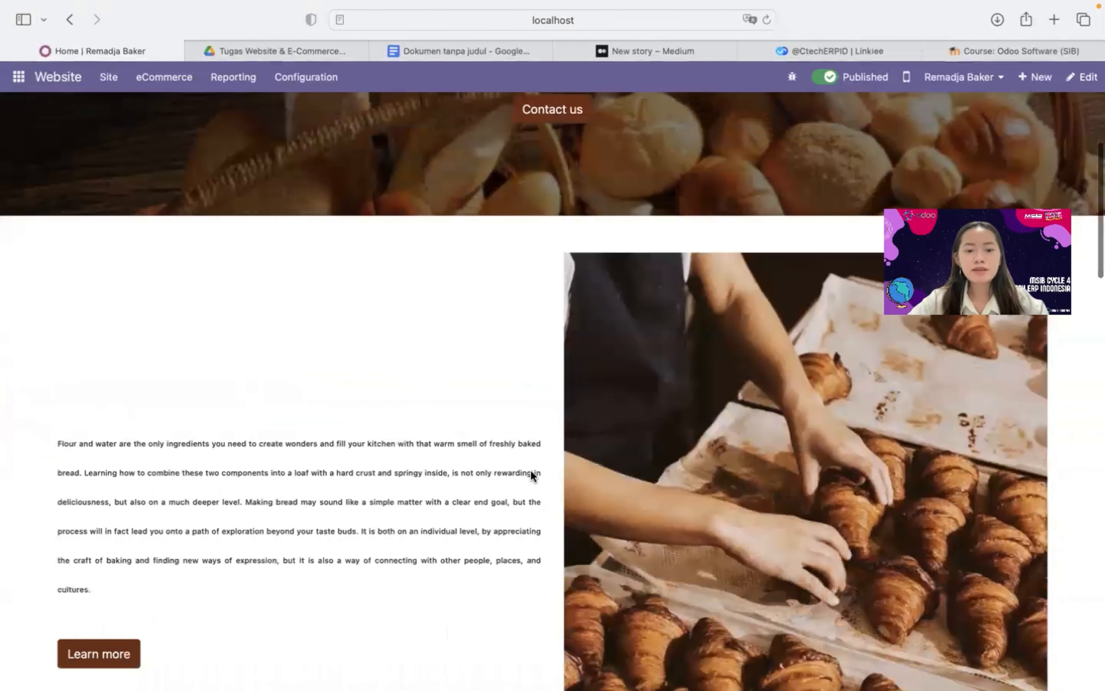
{"action": "scroll", "coordinate": [530, 470], "scroll_direction": "down", "scroll_amount": 14}
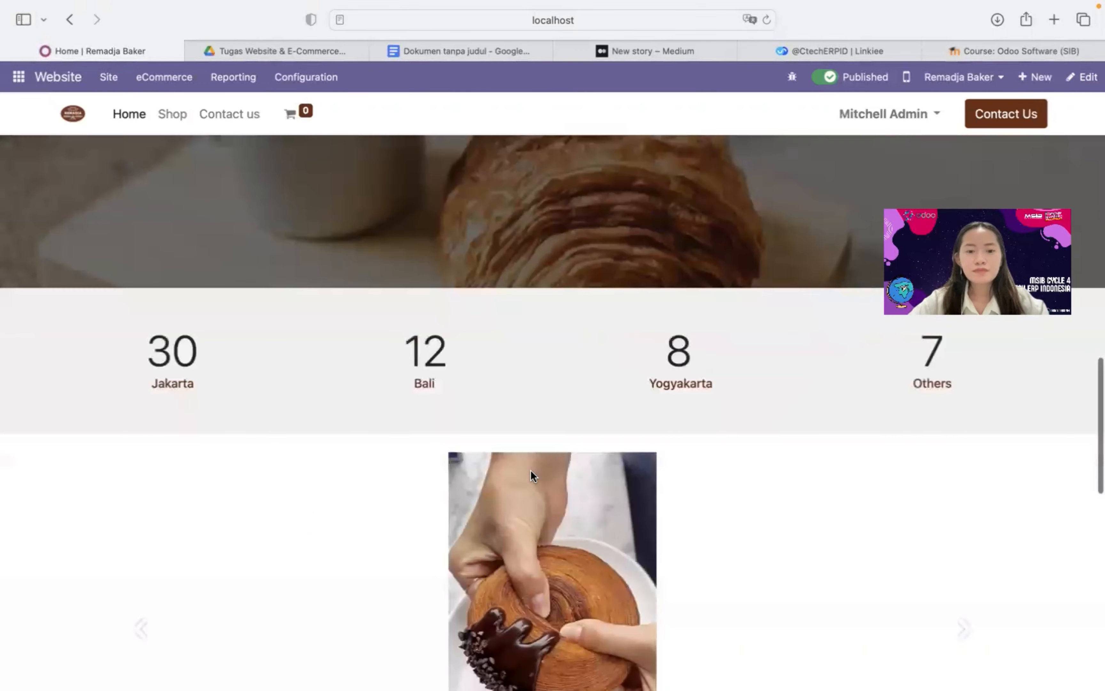
{"action": "scroll", "coordinate": [456, 407], "scroll_direction": "up", "scroll_amount": 20}
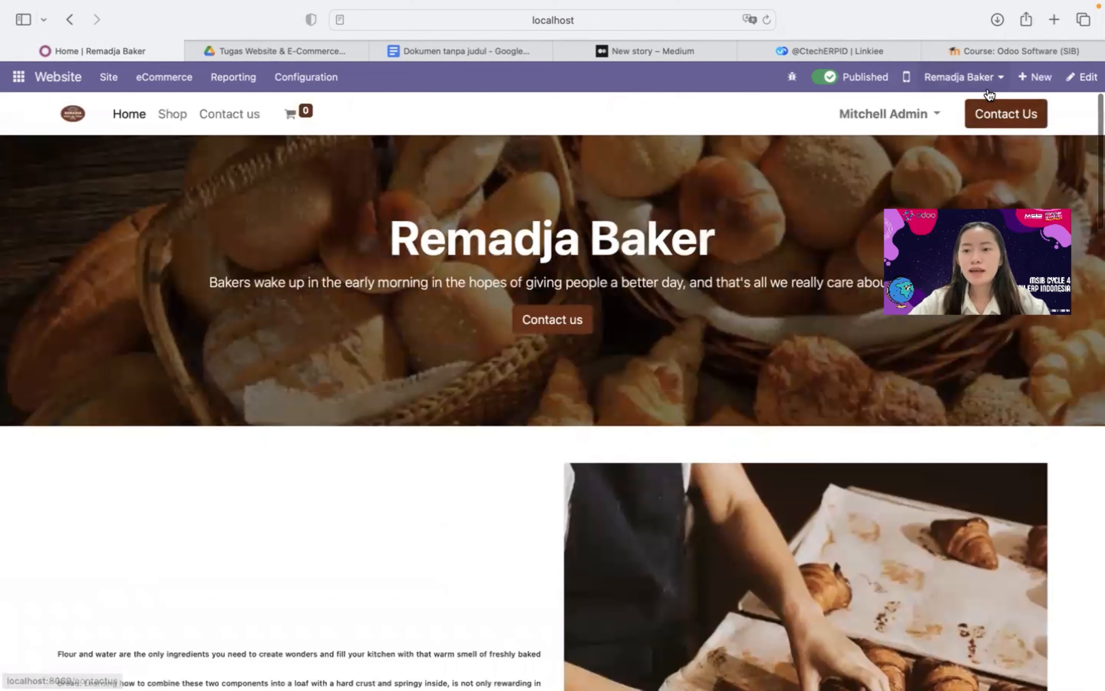
{"action": "left_click", "coordinate": [987, 91]}
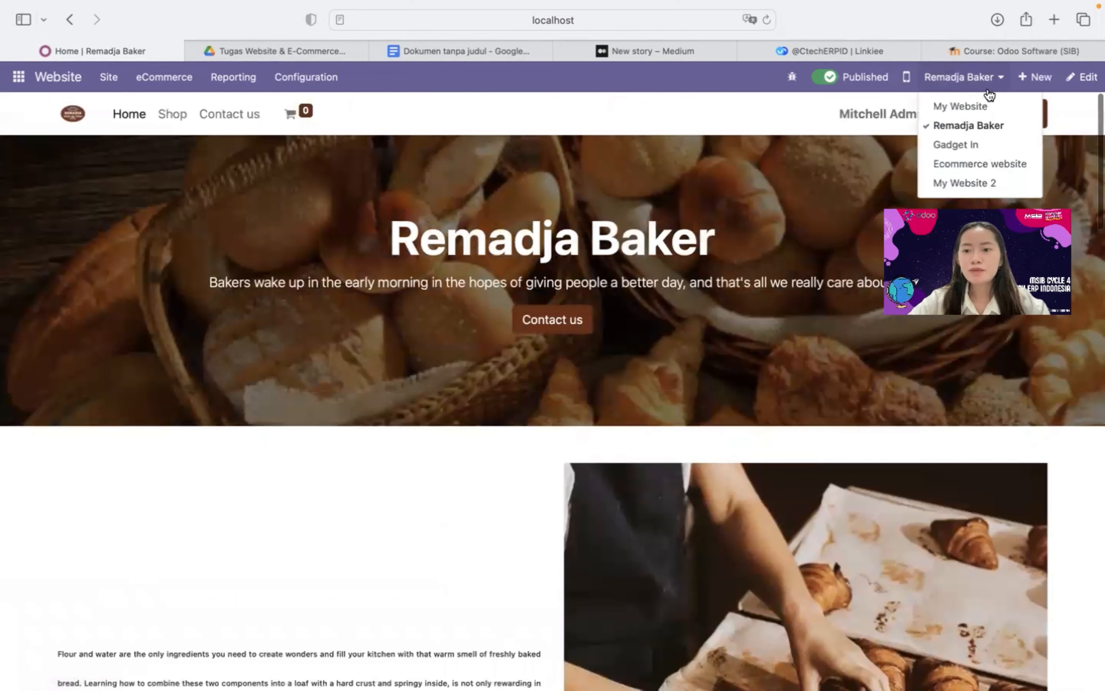
Pick 'Ecommerce website' in the website switcher to show its empty default homepage
{"action": "left_click", "coordinate": [997, 165]}
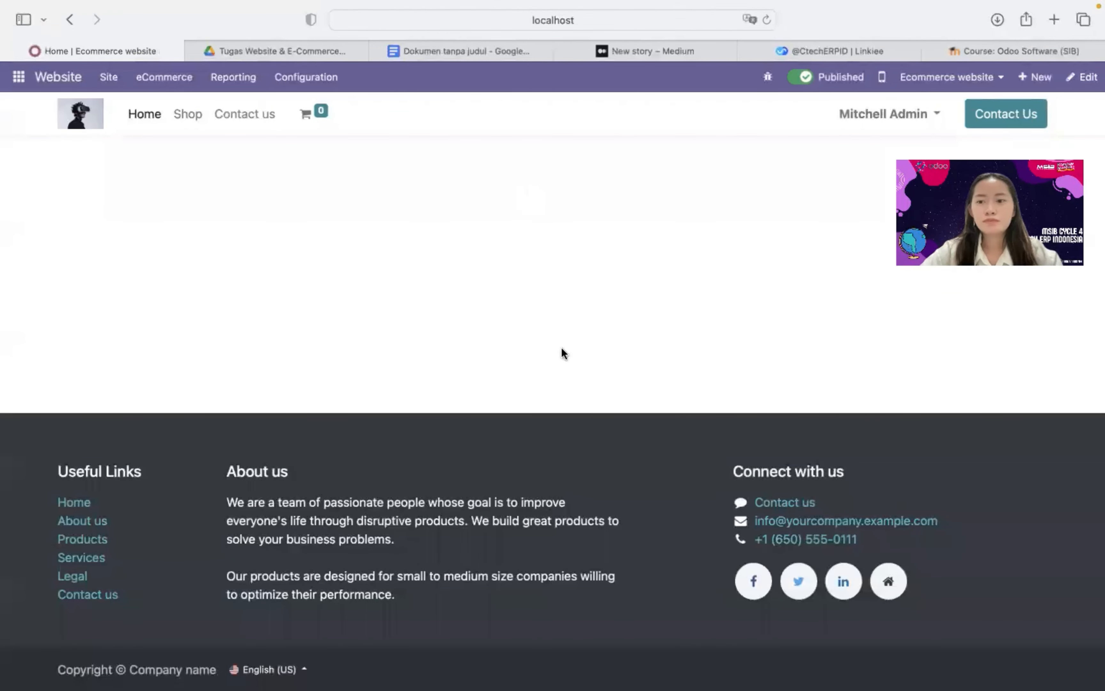
Drop a Cover block with a 'Catchy Headline' hero and Contact us button into the empty homepage
{"action": "left_click", "coordinate": [1077, 79]}
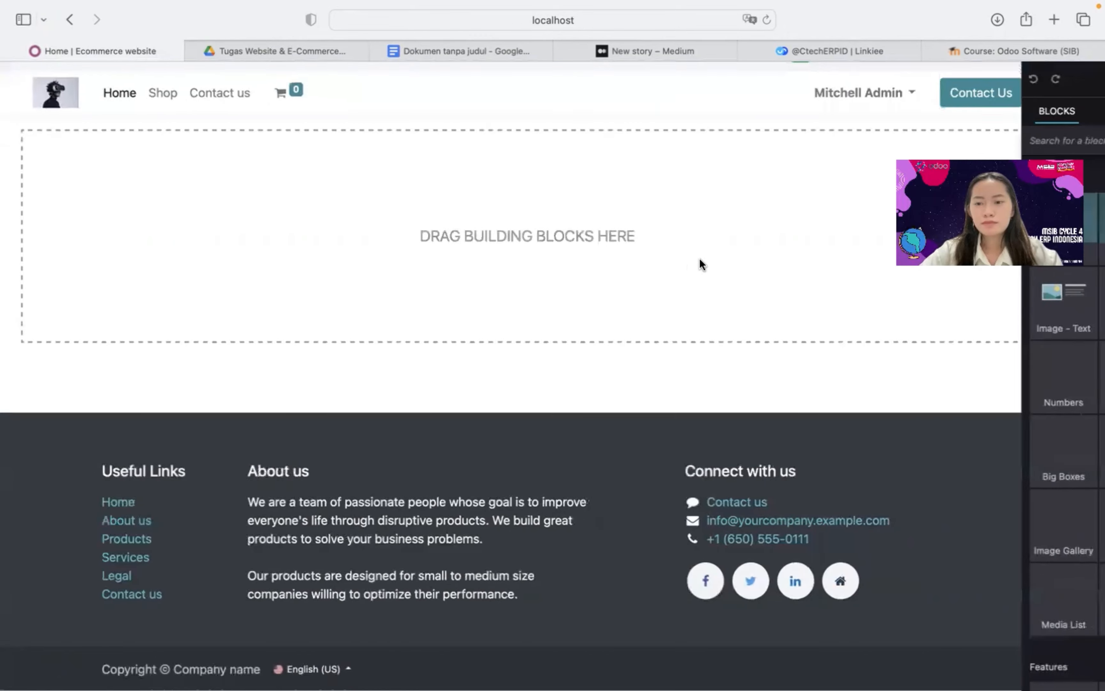
{"action": "scroll", "coordinate": [969, 578], "scroll_direction": "down", "scroll_amount": 10}
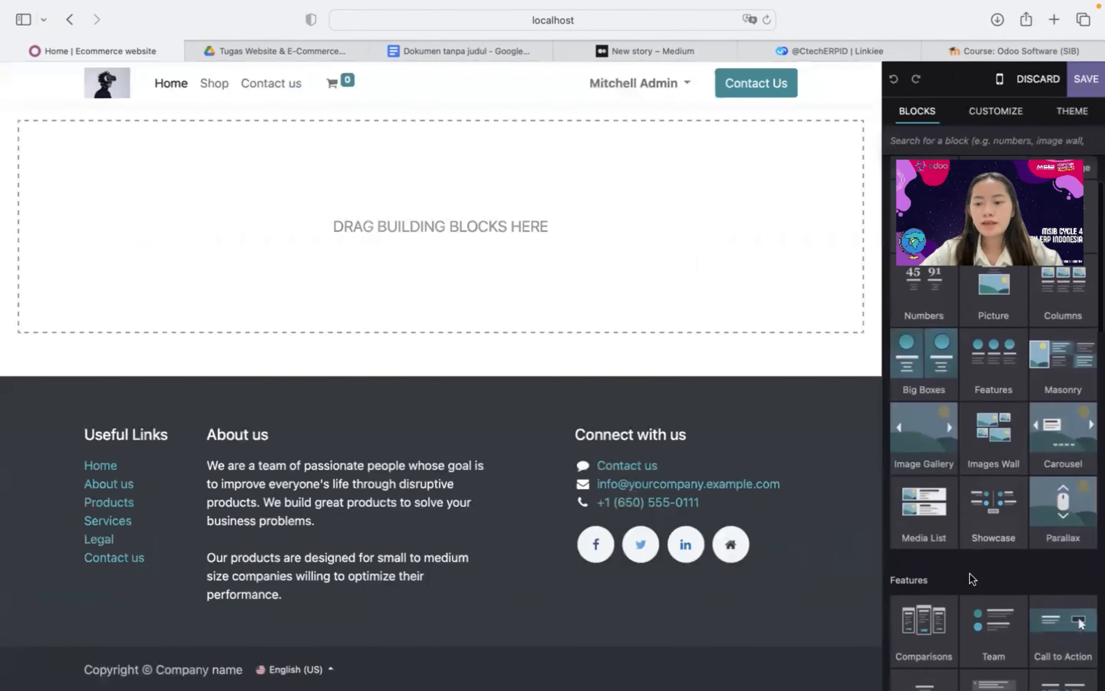
{"action": "scroll", "coordinate": [970, 579], "scroll_direction": "up", "scroll_amount": 12}
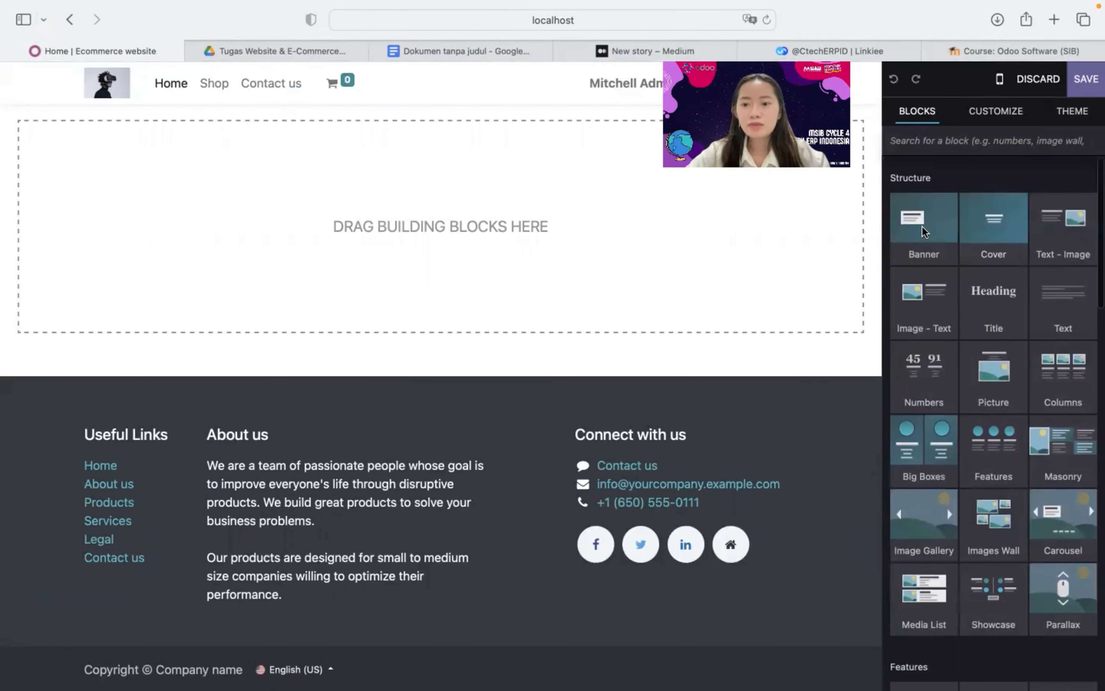
{"action": "left_click_drag", "start_coordinate": [996, 251], "coordinate": [662, 229]}
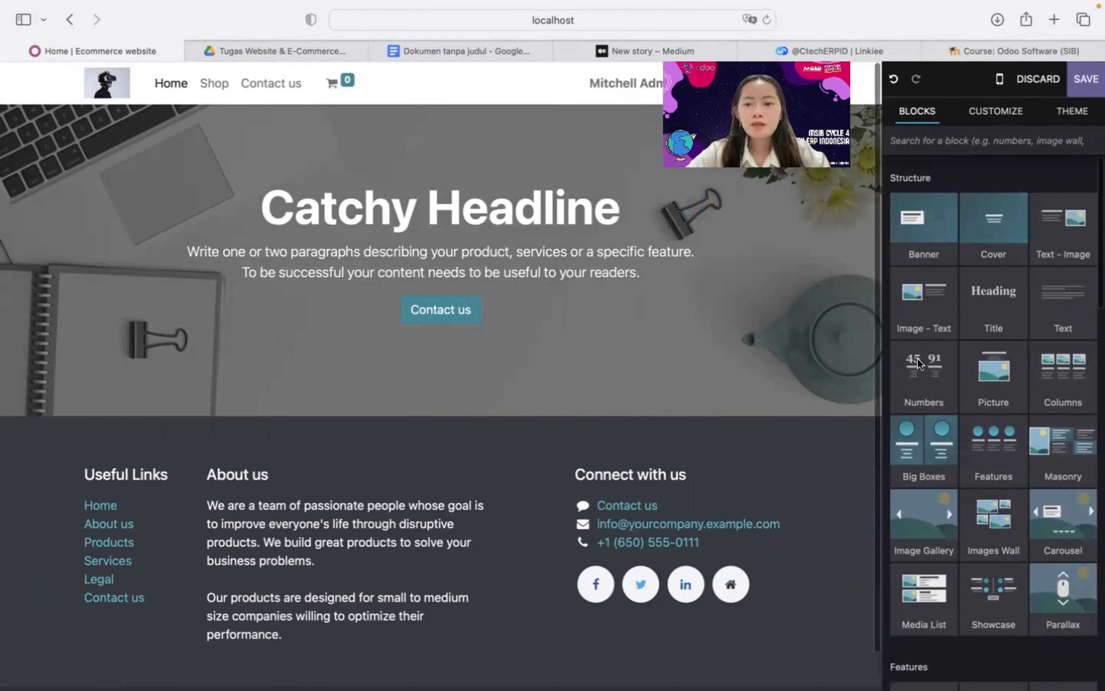
{"action": "scroll", "coordinate": [929, 349], "scroll_direction": "down", "scroll_amount": 1}
{"action": "scroll", "coordinate": [929, 350], "scroll_direction": "up", "scroll_amount": 1}
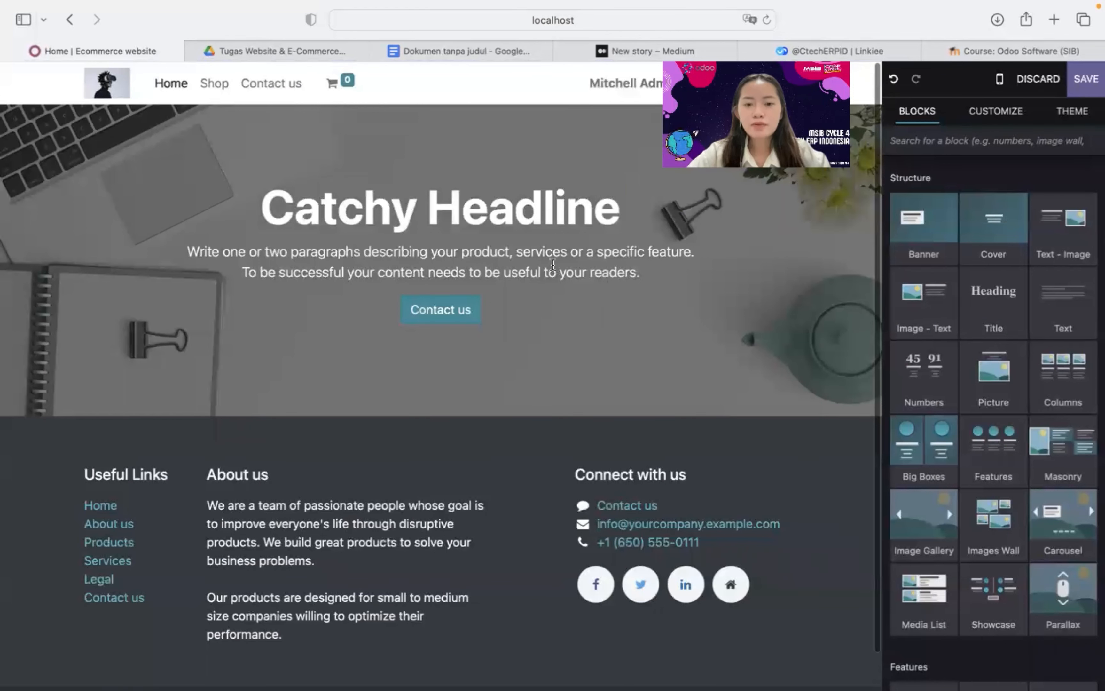
{"action": "left_click", "coordinate": [553, 264]}
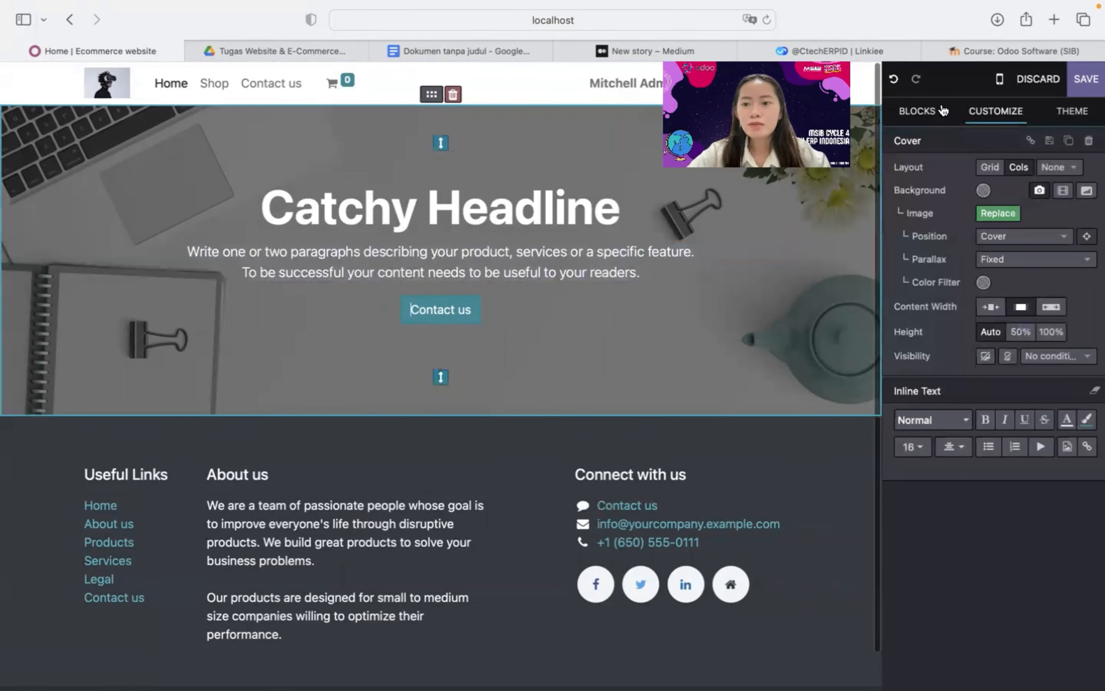
{"action": "left_click", "coordinate": [931, 117]}
Place Text - Image, Numbers and Masonry blocks beneath the Catchy Headline cover
{"action": "scroll", "coordinate": [1007, 309], "scroll_direction": "down", "scroll_amount": 1}
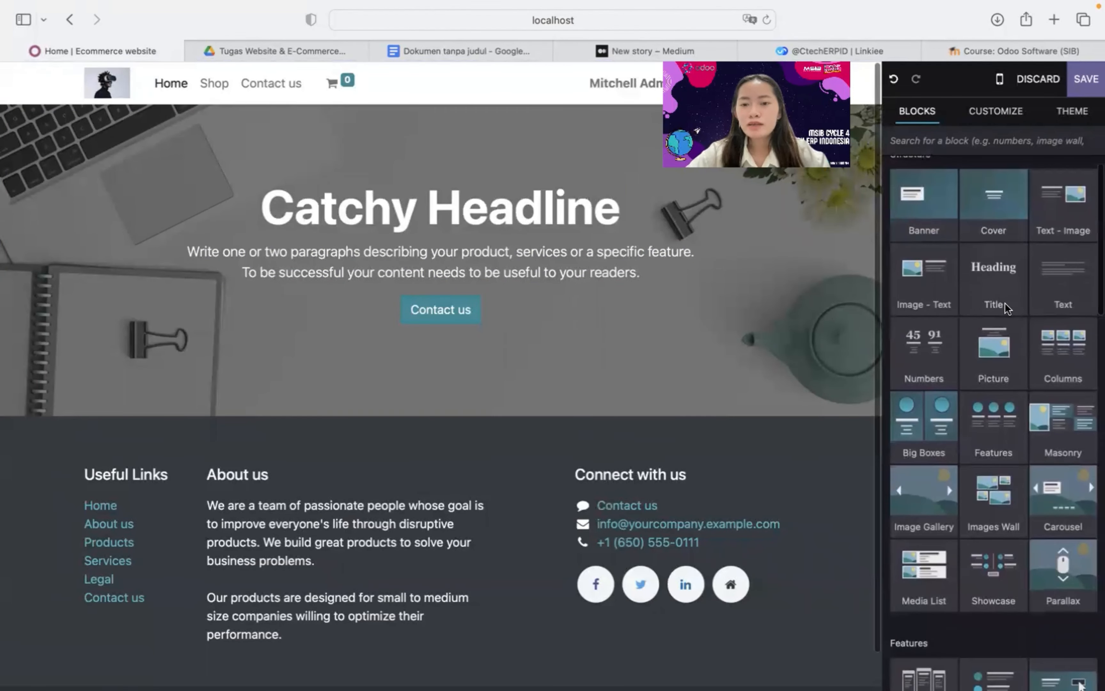
{"action": "scroll", "coordinate": [947, 297], "scroll_direction": "down", "scroll_amount": 1}
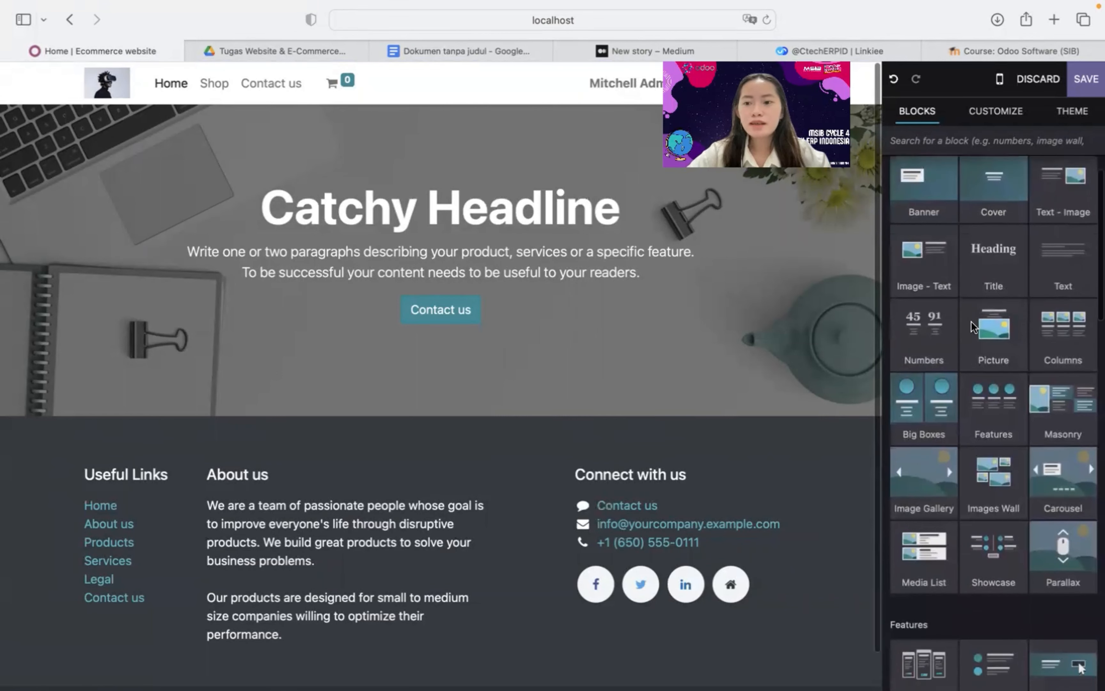
{"action": "scroll", "coordinate": [973, 327], "scroll_direction": "up", "scroll_amount": 1}
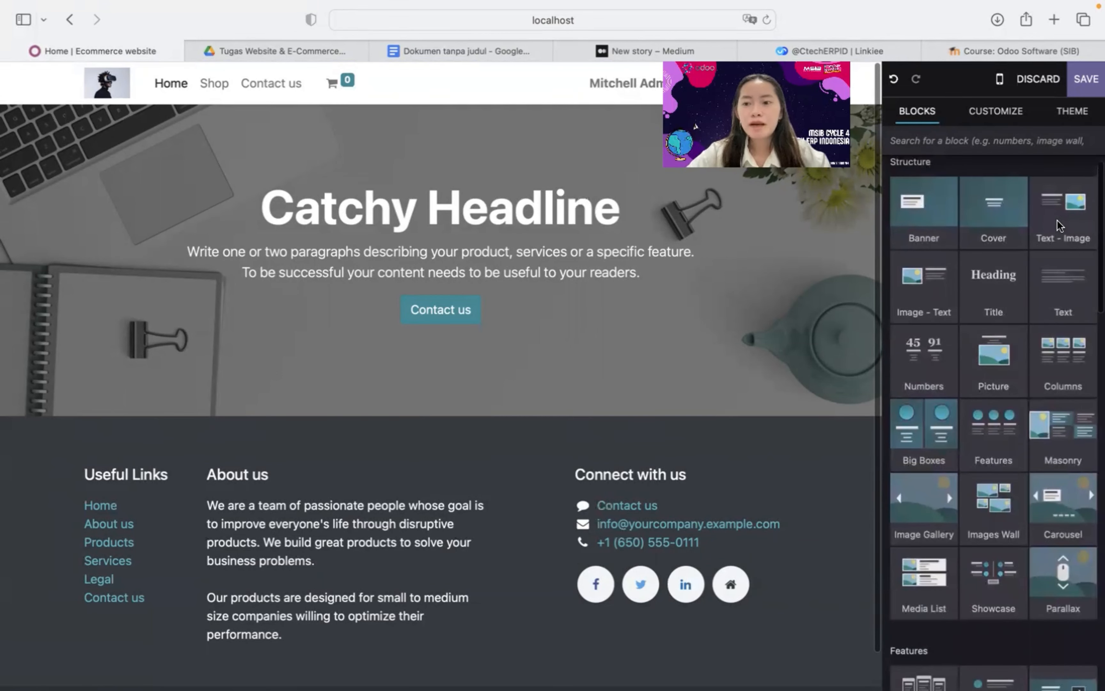
{"action": "scroll", "coordinate": [1011, 399], "scroll_direction": "down", "scroll_amount": 1}
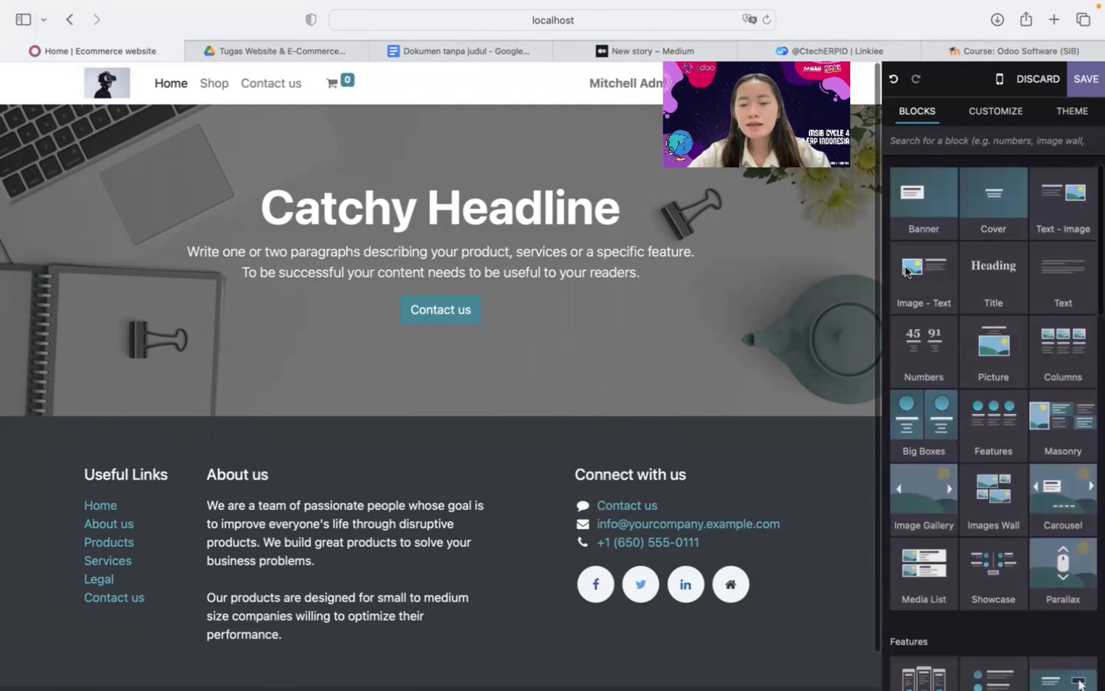
{"action": "scroll", "coordinate": [827, 285], "scroll_direction": "down", "scroll_amount": 1}
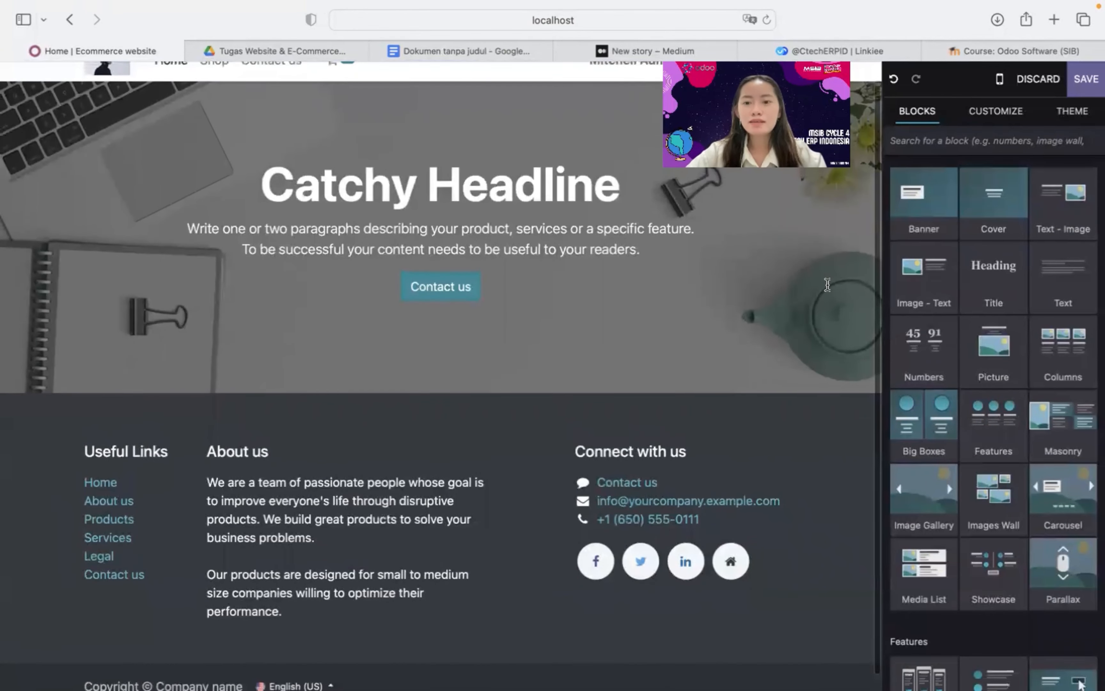
{"action": "scroll", "coordinate": [1073, 196], "scroll_direction": "up", "scroll_amount": 1}
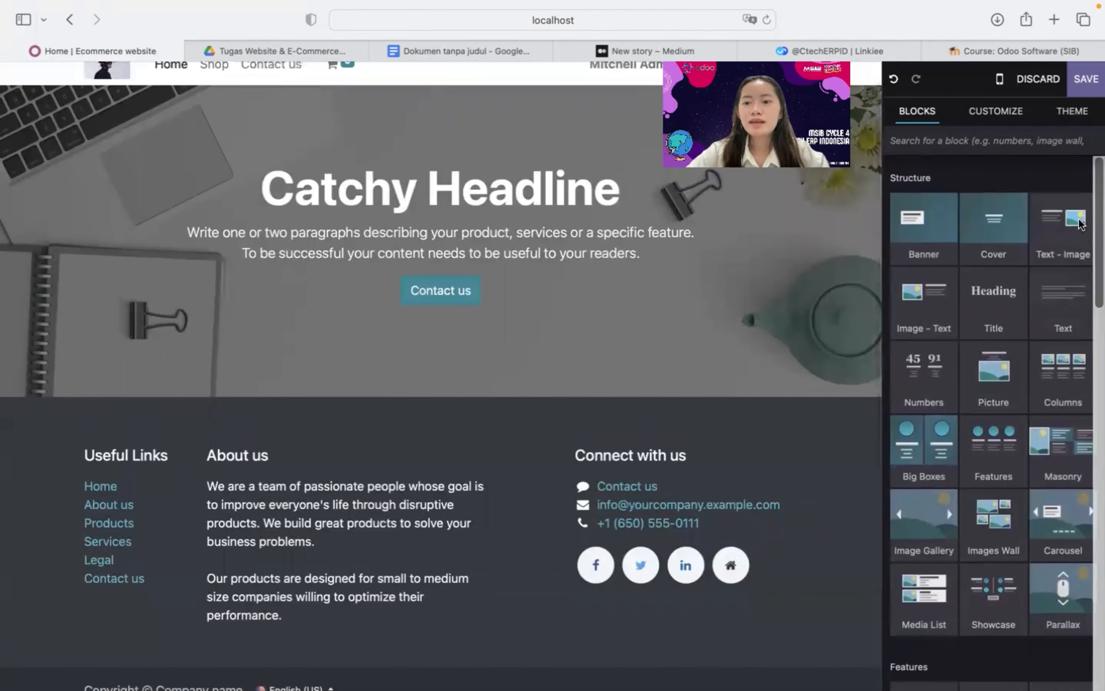
{"action": "left_click_drag", "start_coordinate": [1069, 231], "coordinate": [646, 418]}
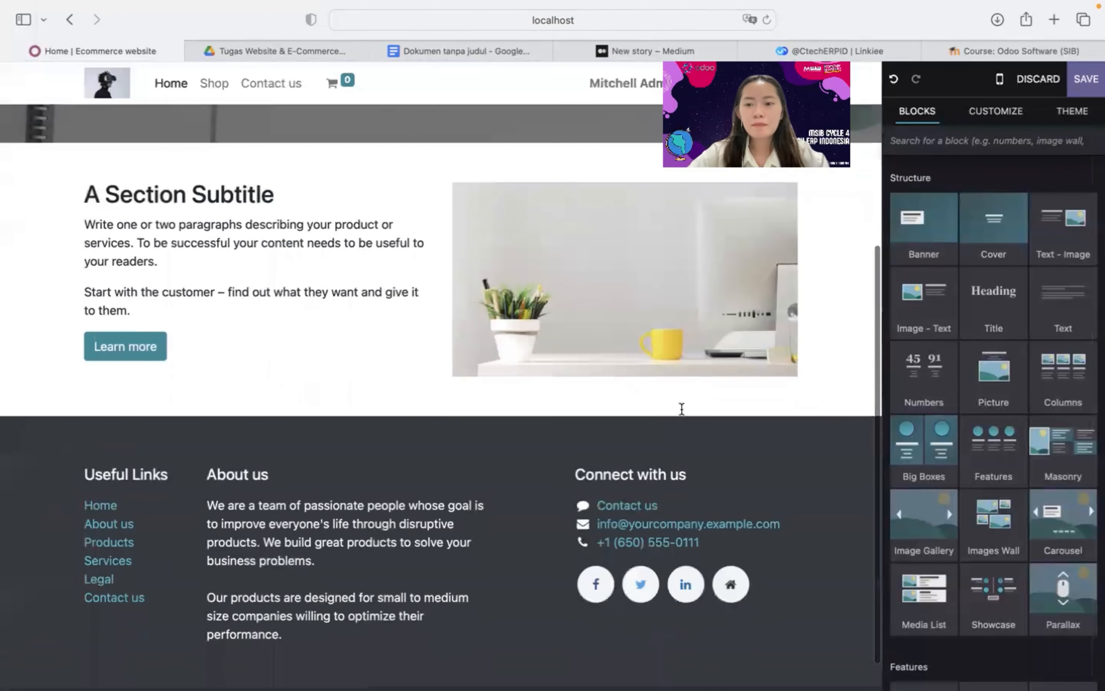
{"action": "left_click_drag", "start_coordinate": [931, 365], "coordinate": [711, 419]}
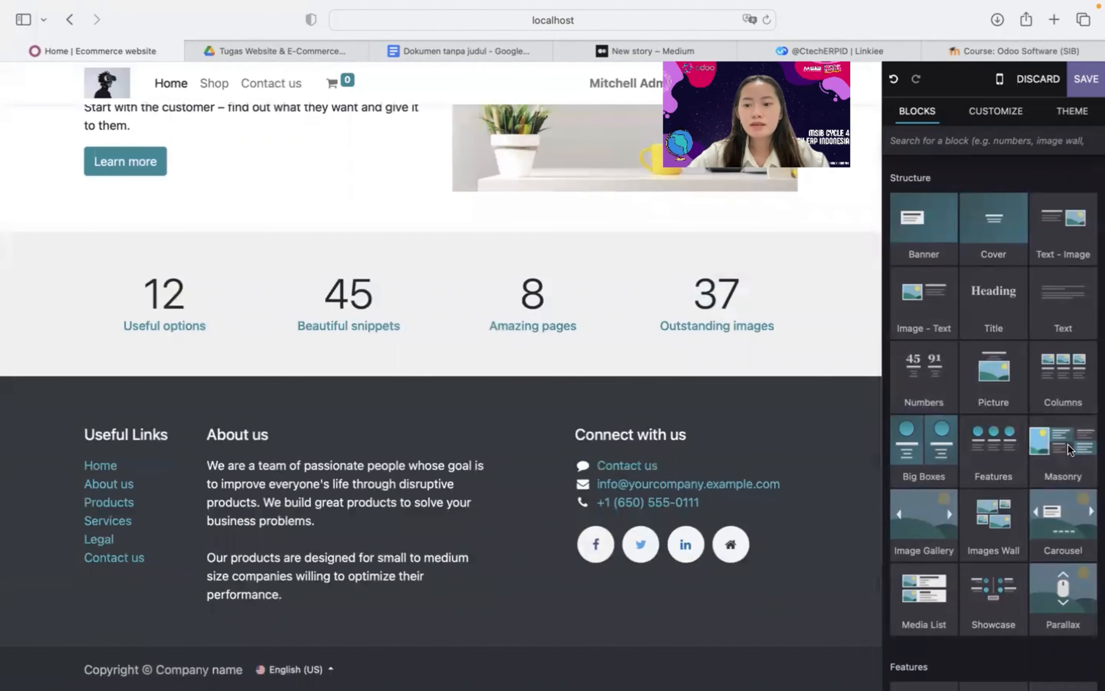
{"action": "left_click_drag", "start_coordinate": [1062, 443], "coordinate": [674, 372]}
{"action": "scroll", "coordinate": [910, 430], "scroll_direction": "down", "scroll_amount": 2}
{"action": "scroll", "coordinate": [908, 426], "scroll_direction": "down", "scroll_amount": 15}
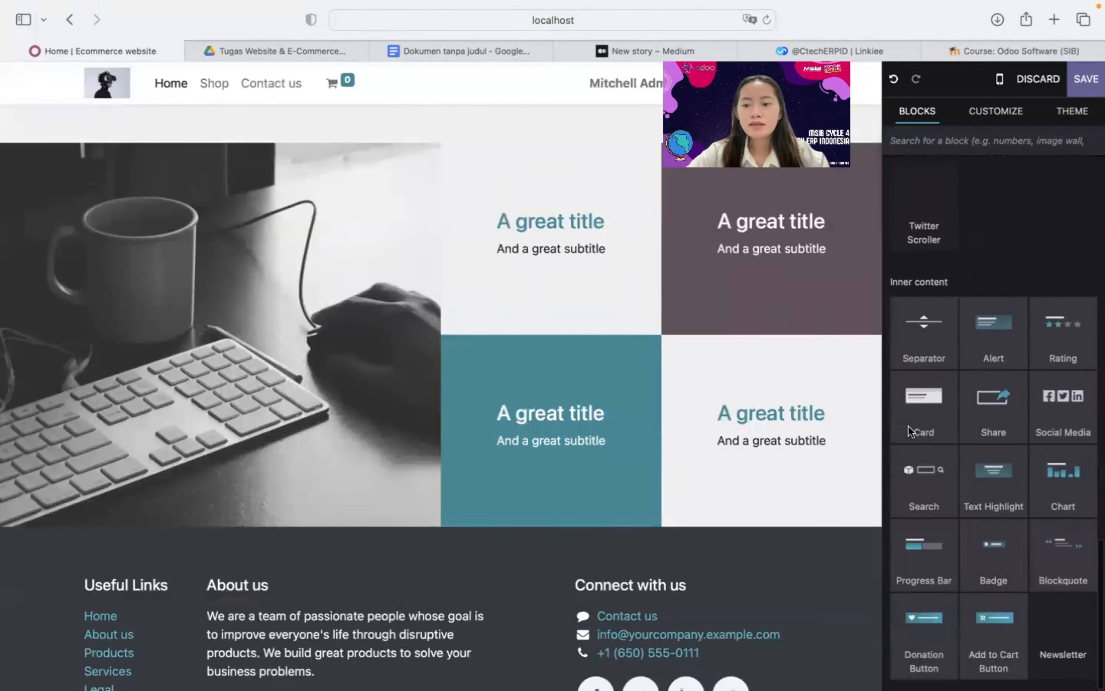
{"action": "scroll", "coordinate": [908, 426], "scroll_direction": "up", "scroll_amount": 10}
{"action": "scroll", "coordinate": [908, 426], "scroll_direction": "up", "scroll_amount": 10}
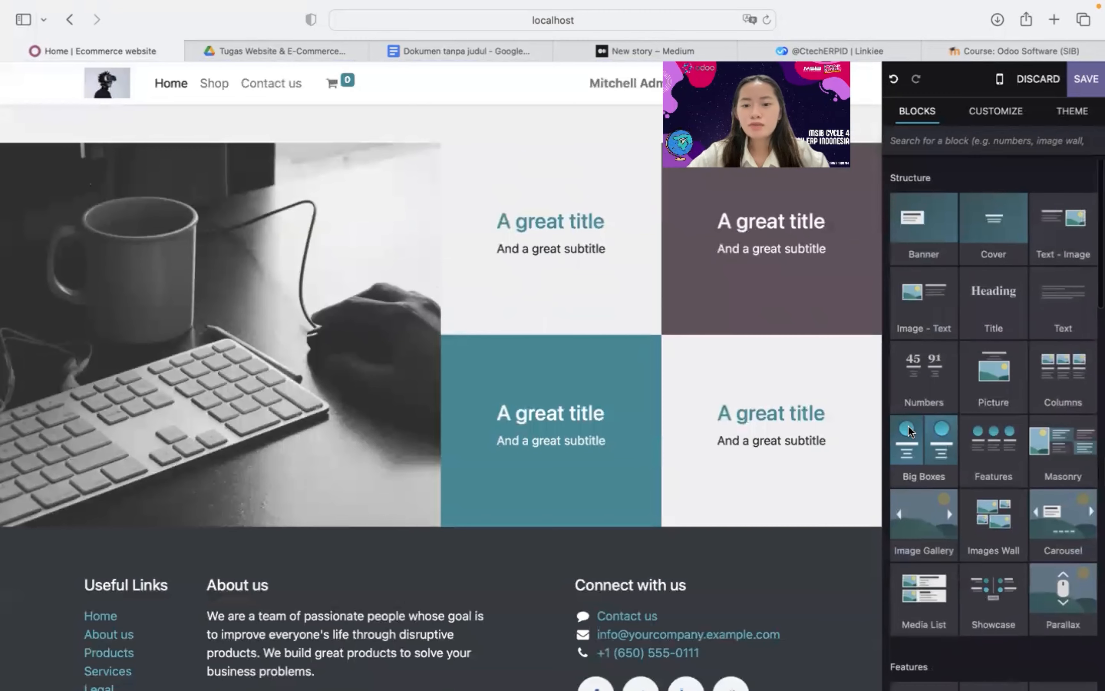
{"action": "scroll", "coordinate": [603, 392], "scroll_direction": "up", "scroll_amount": 7}
{"action": "scroll", "coordinate": [604, 393], "scroll_direction": "up", "scroll_amount": 8}
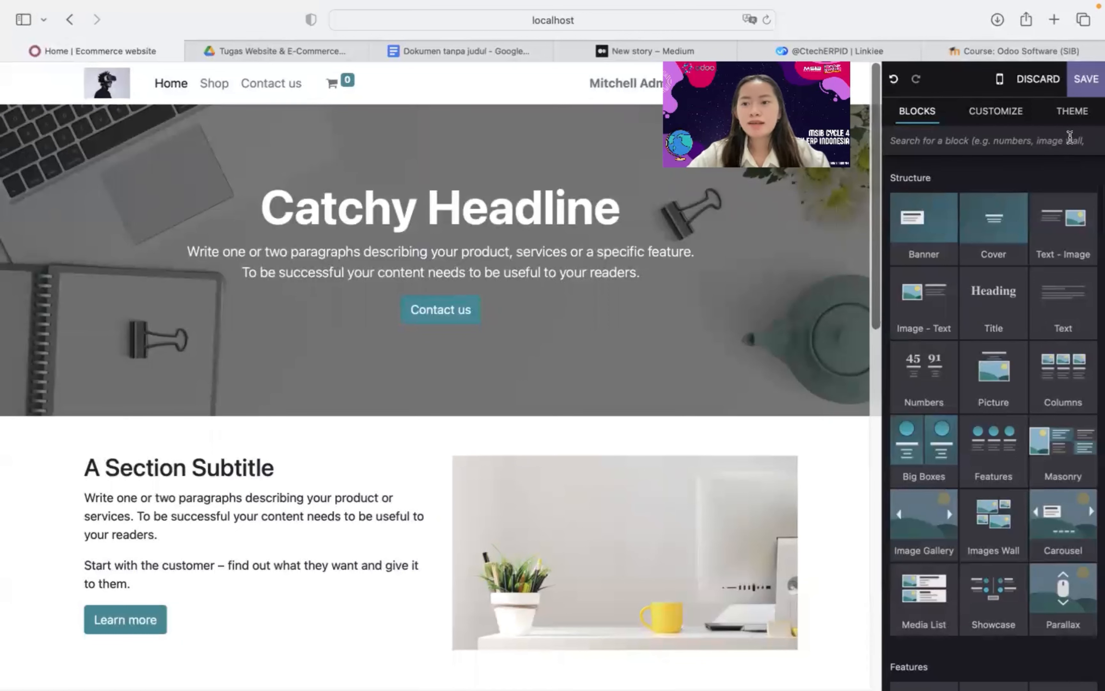
Save the homepage edits and leave the editor through Switch Theme in Website Settings
{"action": "left_click", "coordinate": [1078, 114]}
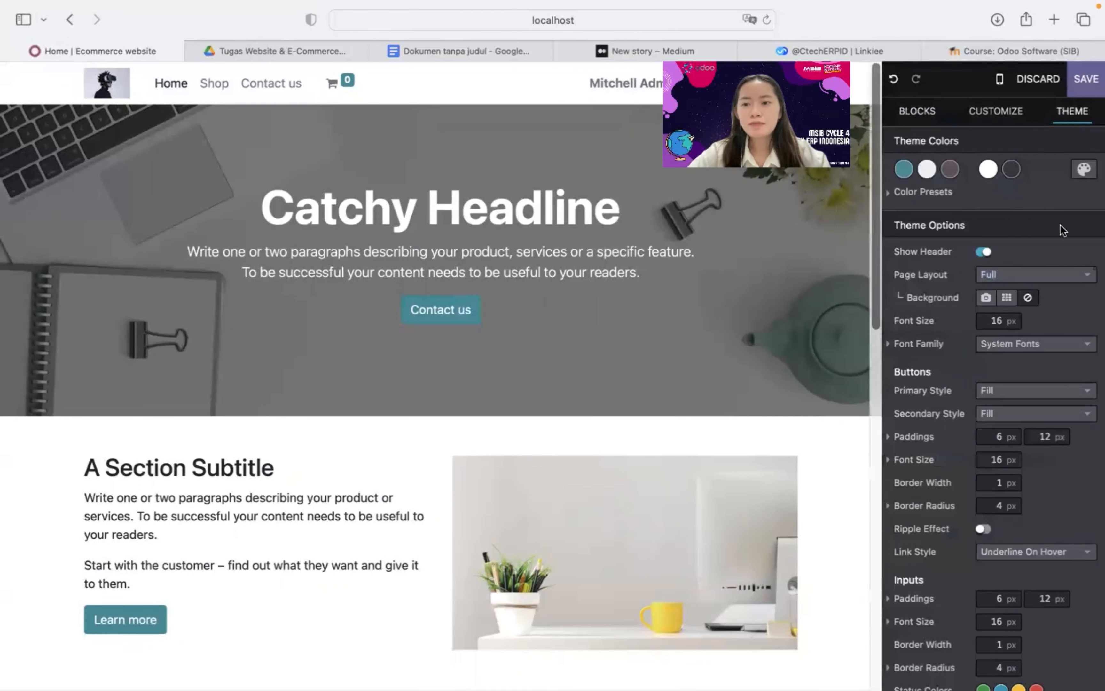
{"action": "scroll", "coordinate": [1057, 345], "scroll_direction": "down", "scroll_amount": 4}
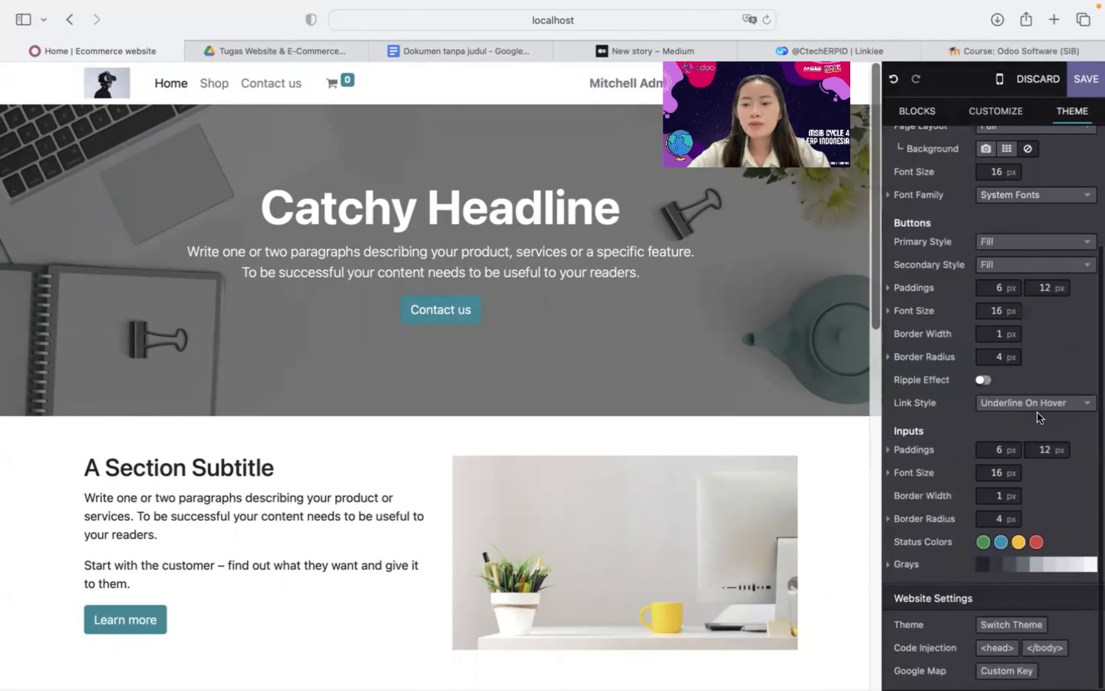
{"action": "left_click", "coordinate": [1038, 626]}
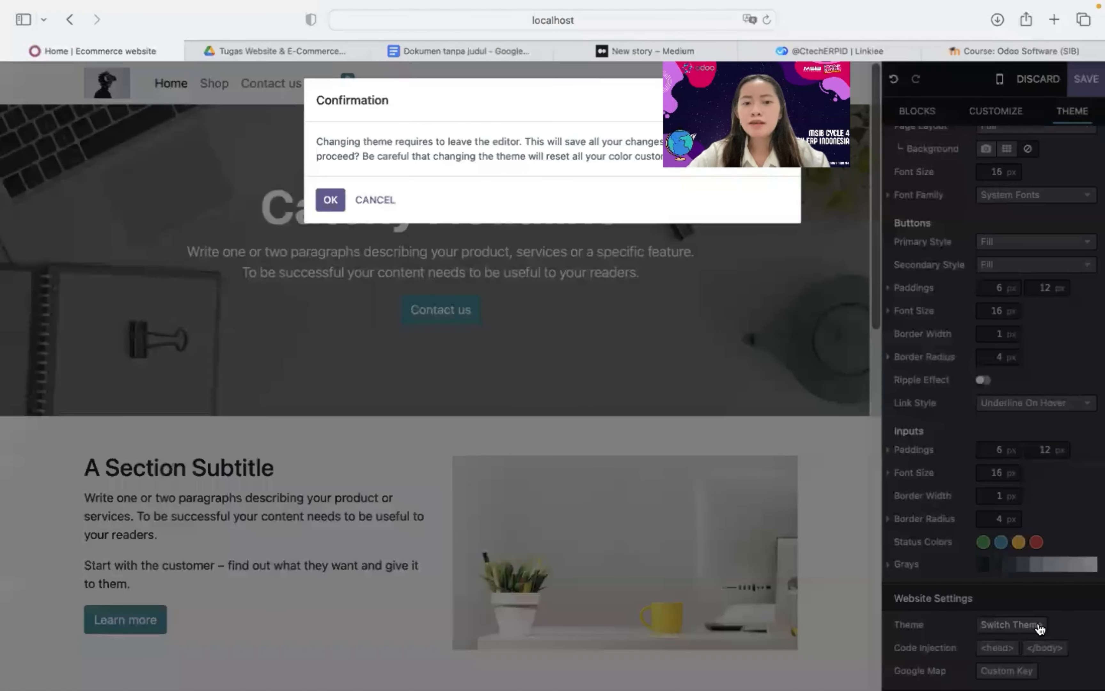
{"action": "left_click", "coordinate": [330, 201]}
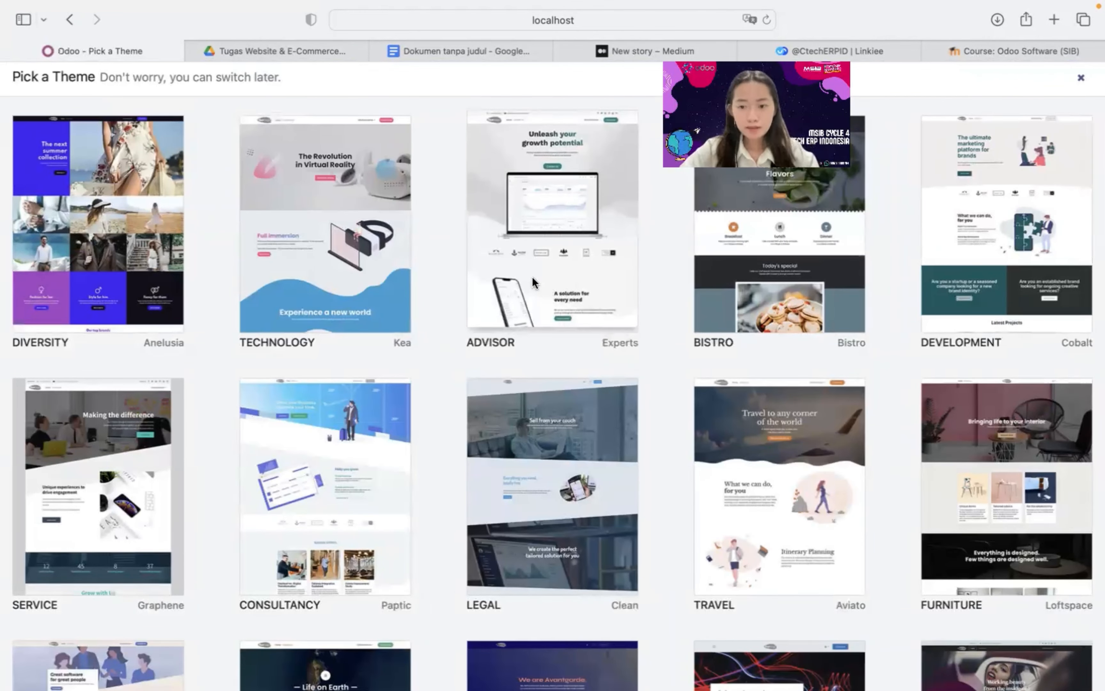
Browse the Pick a Theme gallery and preview the Artists theme live
{"action": "mouse_move", "coordinate": [491, 494]}
{"action": "scroll", "coordinate": [491, 493], "scroll_direction": "down", "scroll_amount": 4}
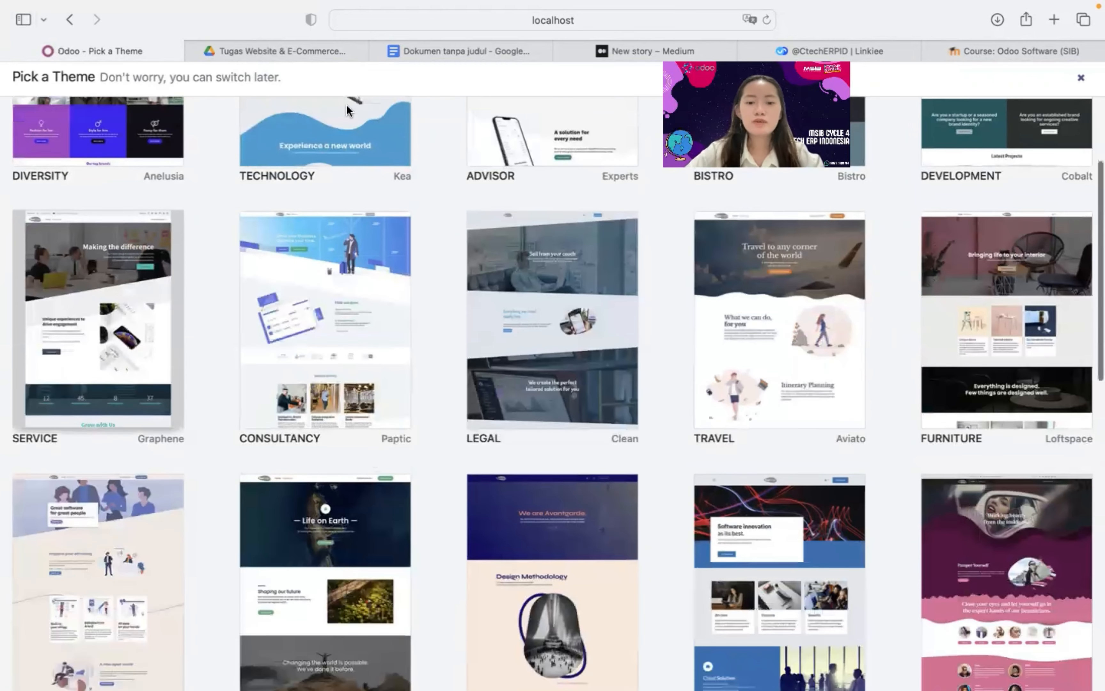
{"action": "scroll", "coordinate": [630, 640], "scroll_direction": "down", "scroll_amount": 7}
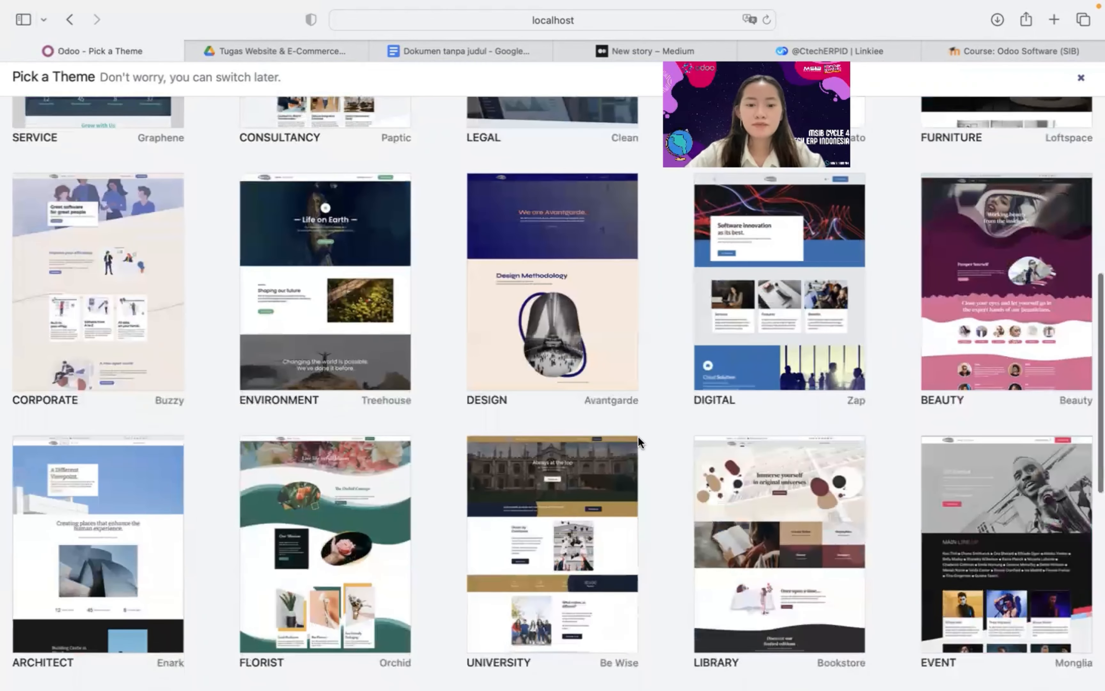
{"action": "mouse_move", "coordinate": [272, 458]}
{"action": "scroll", "coordinate": [474, 552], "scroll_direction": "down", "scroll_amount": 6}
{"action": "scroll", "coordinate": [474, 552], "scroll_direction": "down", "scroll_amount": 6}
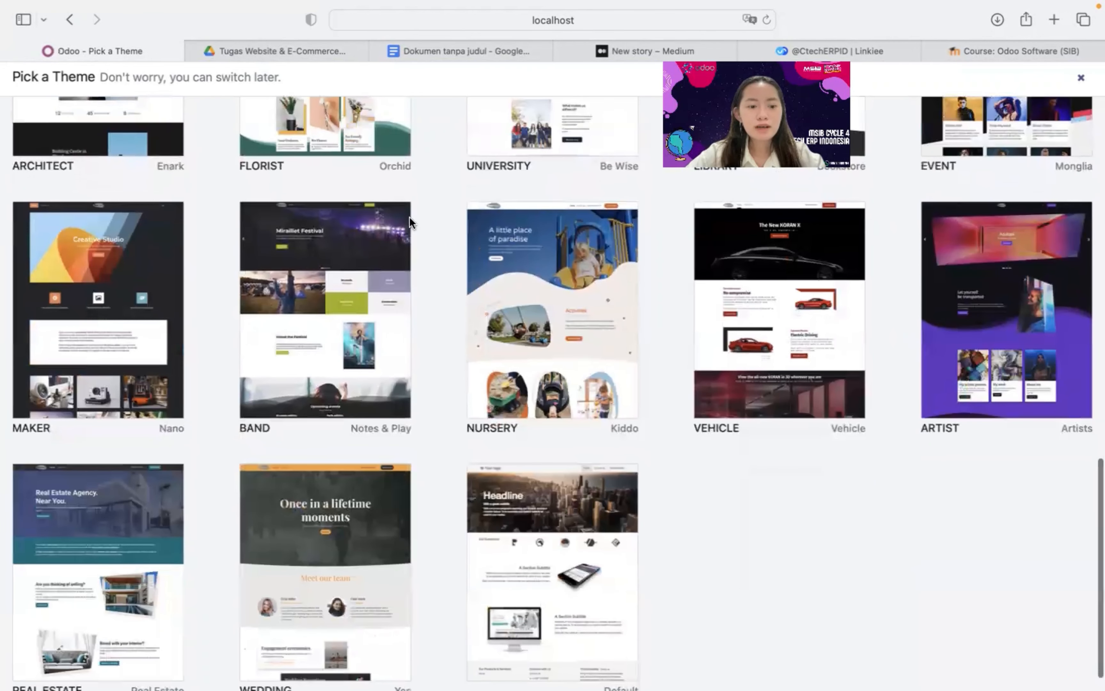
{"action": "scroll", "coordinate": [553, 424], "scroll_direction": "up", "scroll_amount": 1}
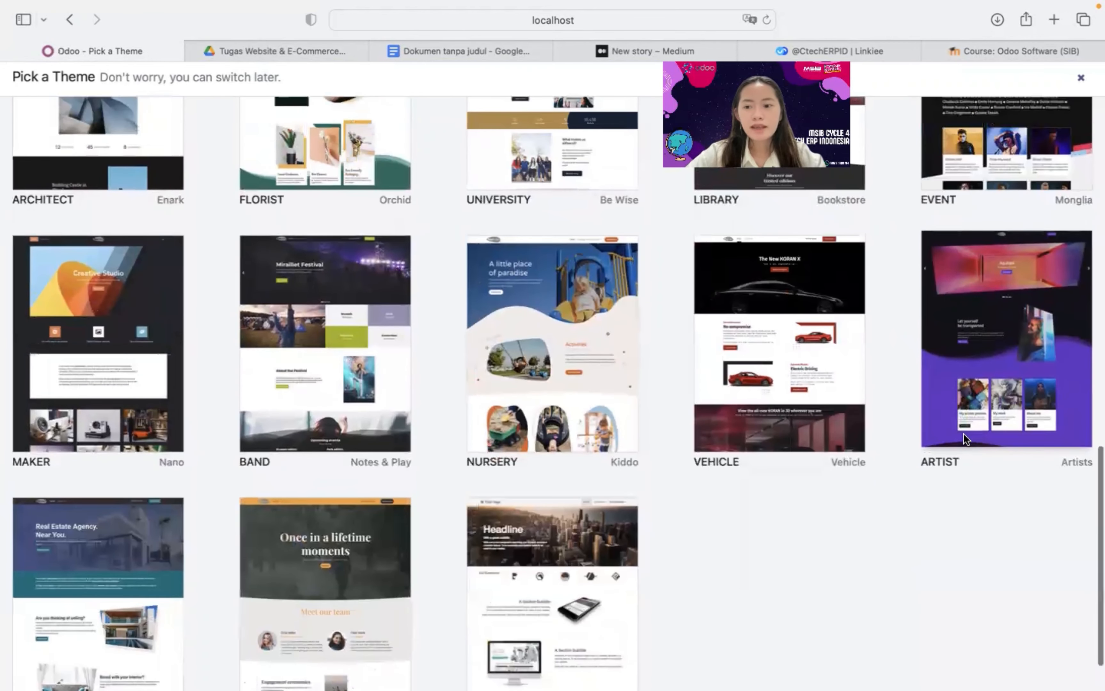
{"action": "mouse_move", "coordinate": [962, 407]}
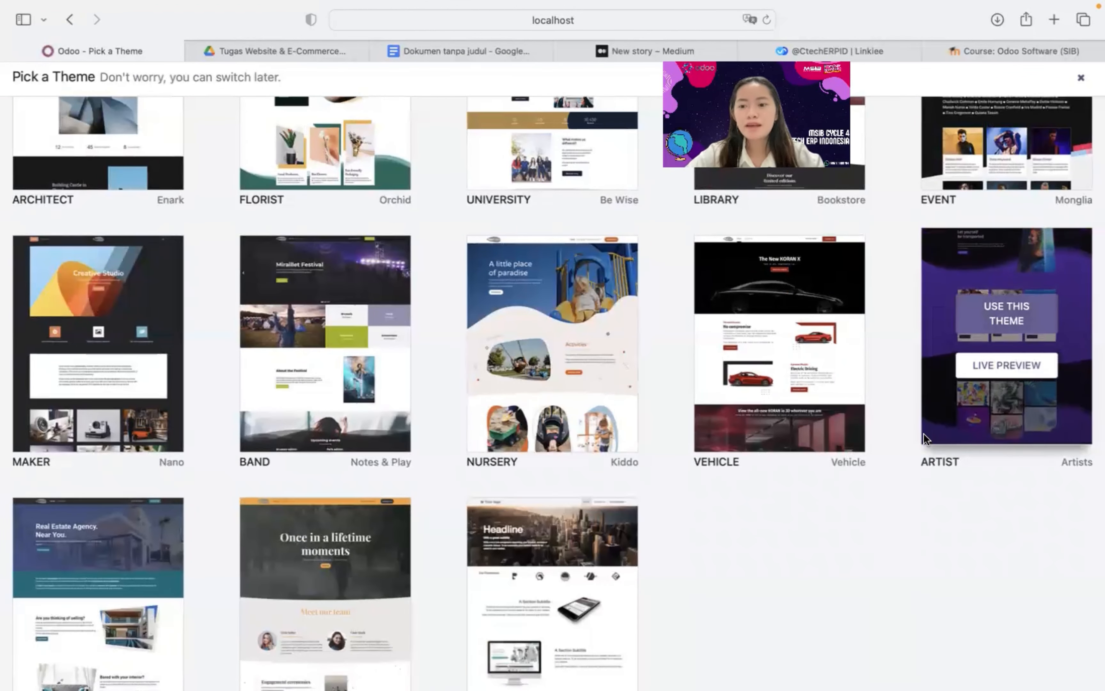
{"action": "left_click", "coordinate": [997, 371]}
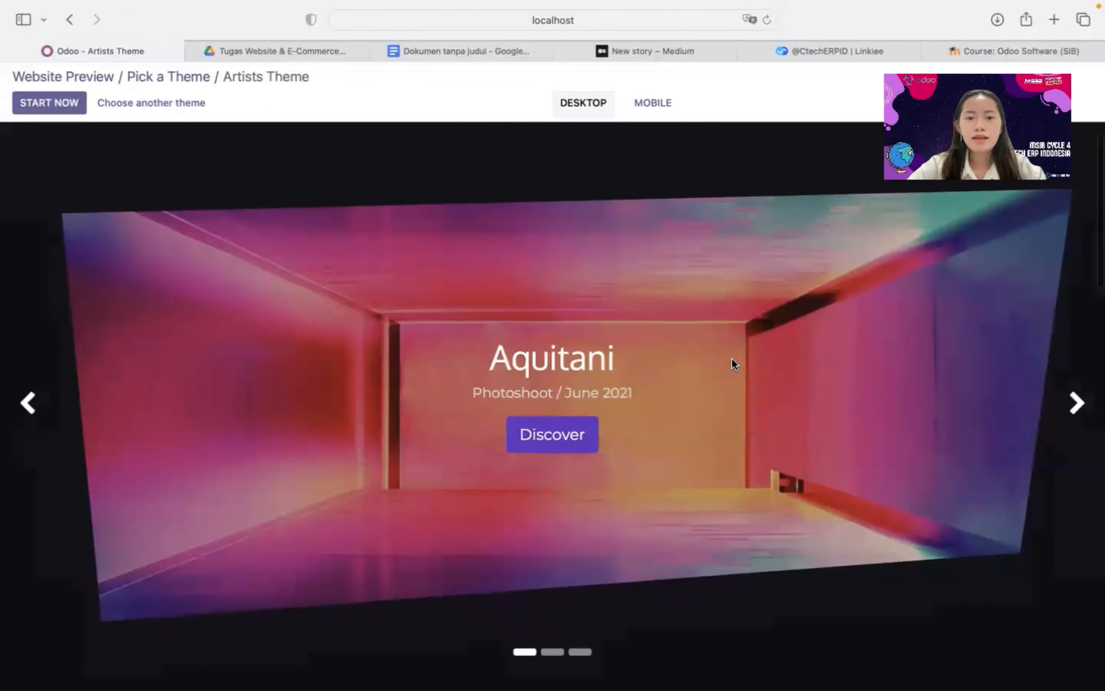
Scroll through the Artists theme preview, then choose another theme to return to the gallery
{"action": "scroll", "coordinate": [731, 472], "scroll_direction": "down", "scroll_amount": 2}
{"action": "scroll", "coordinate": [730, 467], "scroll_direction": "down", "scroll_amount": 5}
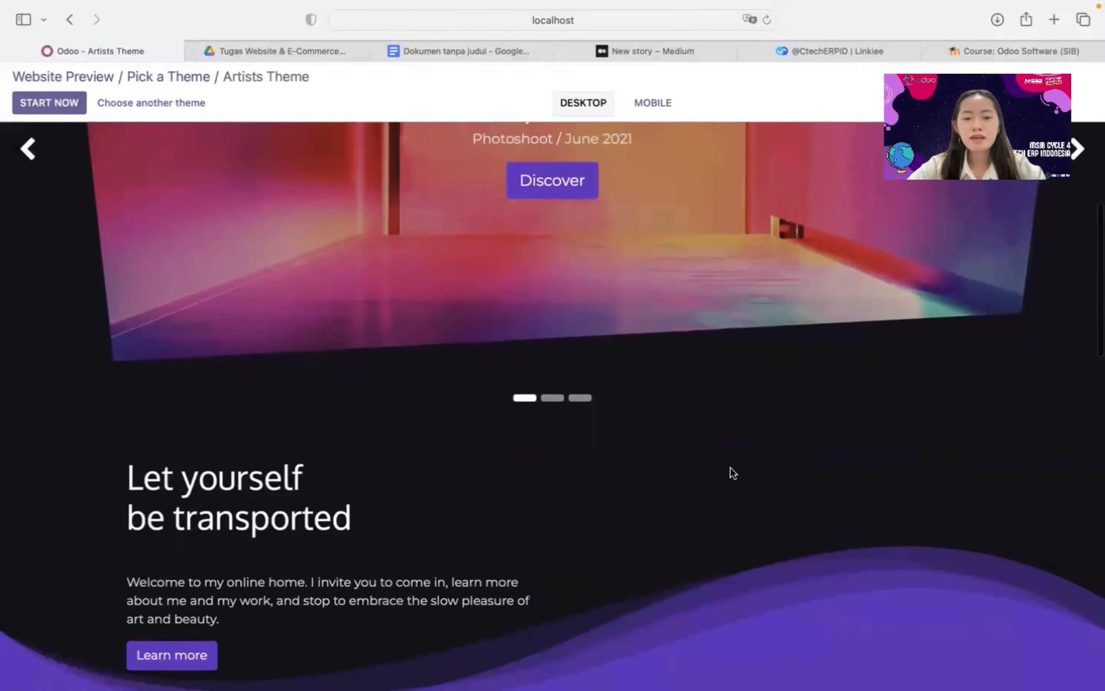
{"action": "scroll", "coordinate": [731, 467], "scroll_direction": "down", "scroll_amount": 4}
{"action": "scroll", "coordinate": [731, 467], "scroll_direction": "down", "scroll_amount": 12}
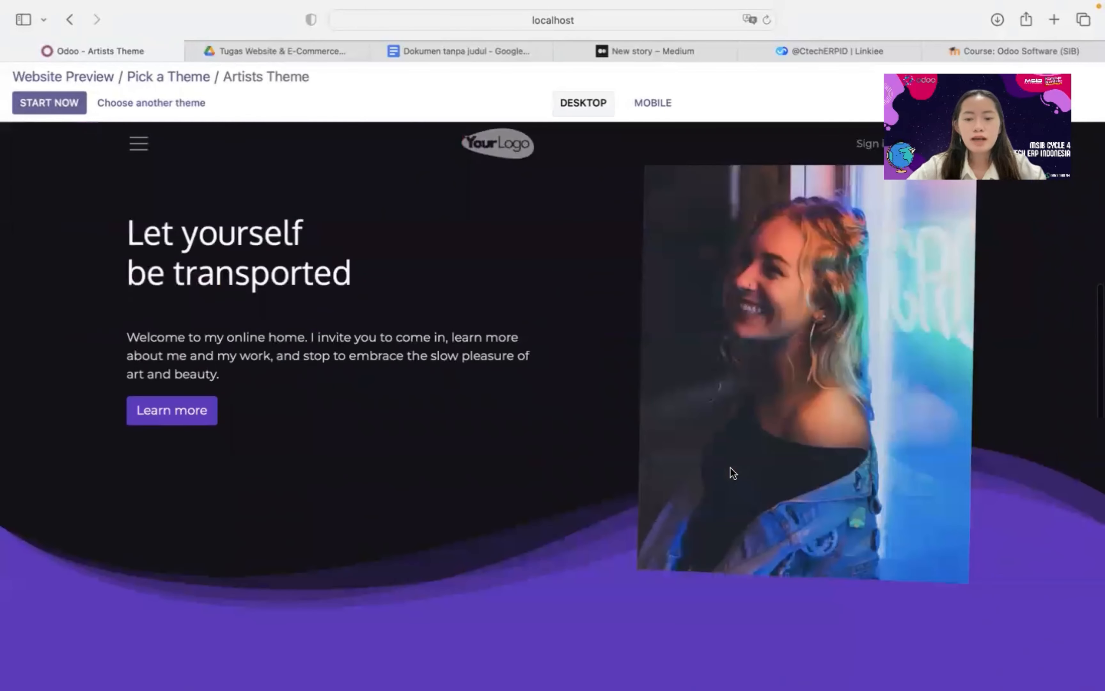
{"action": "scroll", "coordinate": [731, 470], "scroll_direction": "down", "scroll_amount": 15}
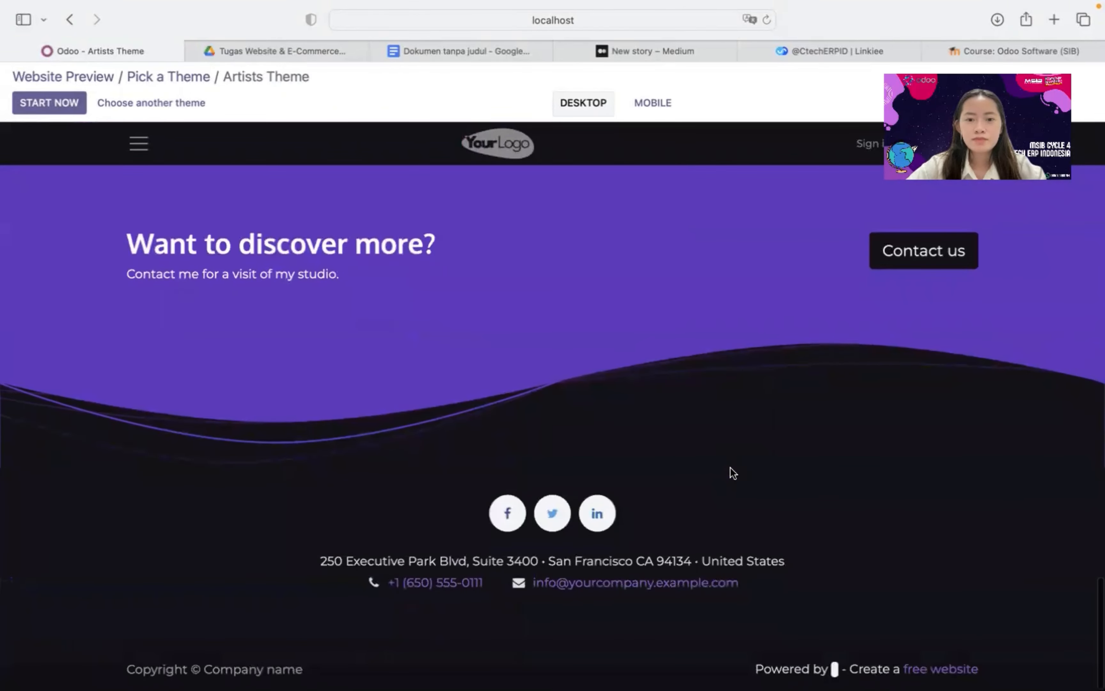
{"action": "scroll", "coordinate": [730, 467], "scroll_direction": "up", "scroll_amount": 20}
{"action": "scroll", "coordinate": [700, 183], "scroll_direction": "up", "scroll_amount": 10}
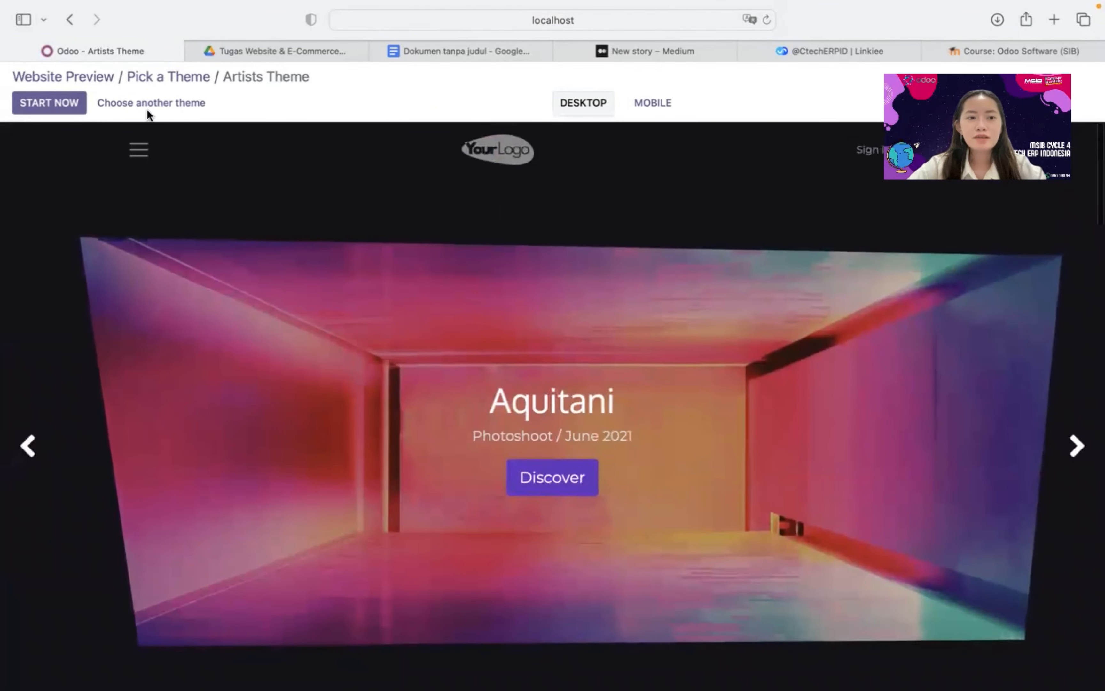
{"action": "left_click", "coordinate": [193, 102]}
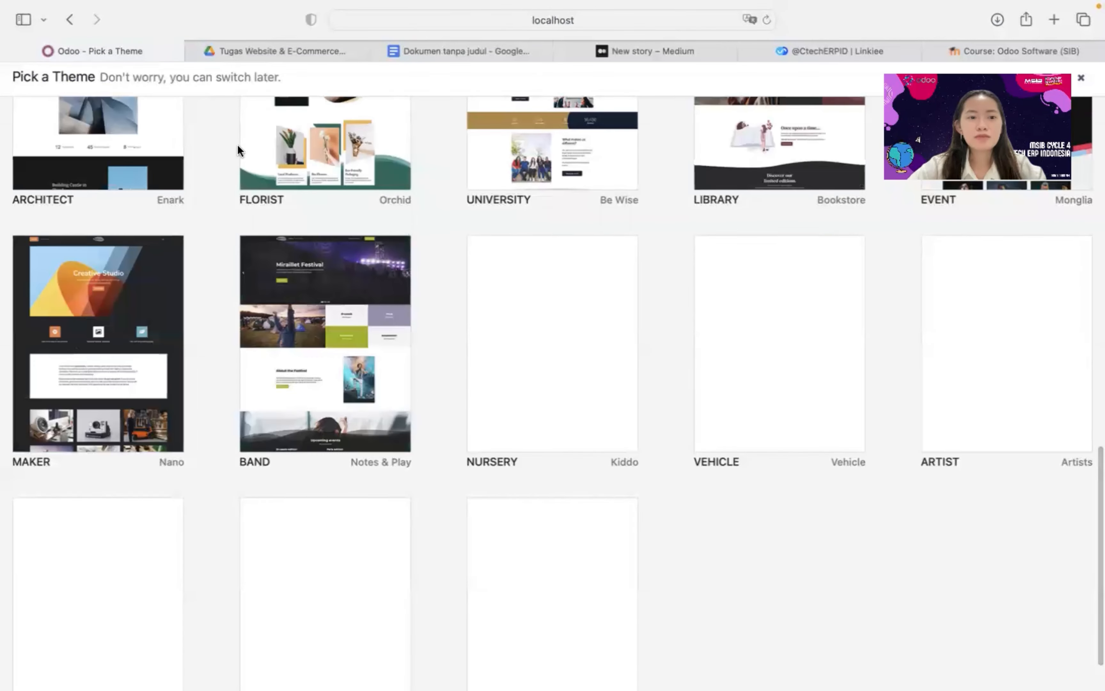
Go back from the theme gallery to the Ecommerce website's Catchy Headline homepage
{"action": "scroll", "coordinate": [341, 234], "scroll_direction": "up", "scroll_amount": 10}
{"action": "scroll", "coordinate": [341, 234], "scroll_direction": "up", "scroll_amount": 5}
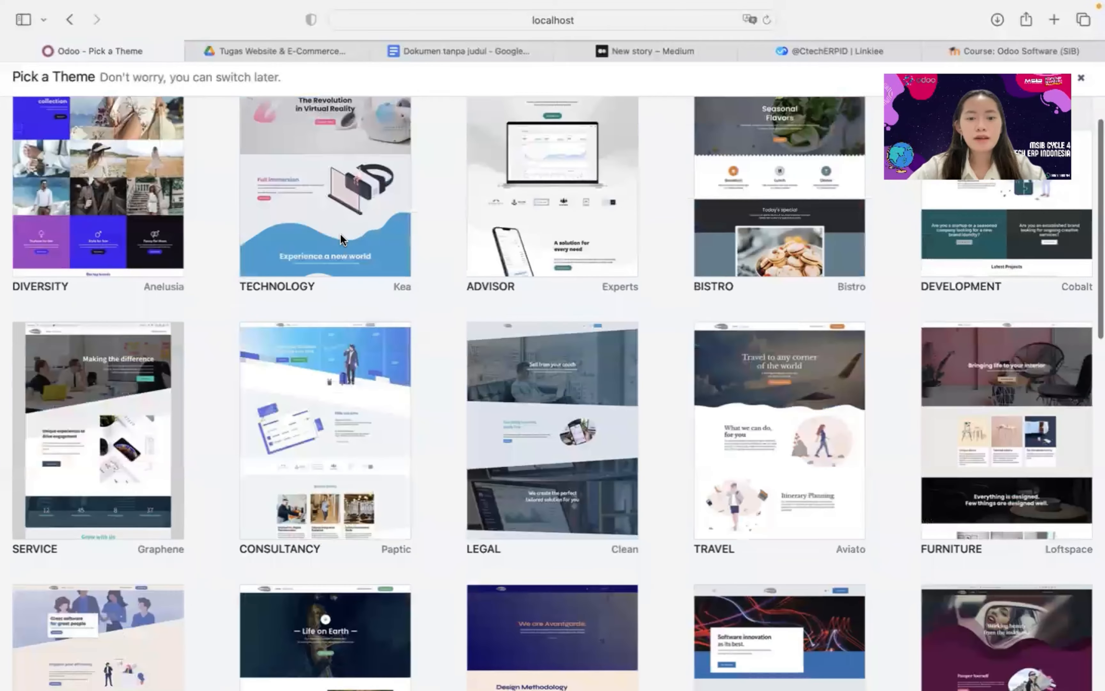
{"action": "left_click", "coordinate": [68, 19]}
{"action": "left_click", "coordinate": [64, 19]}
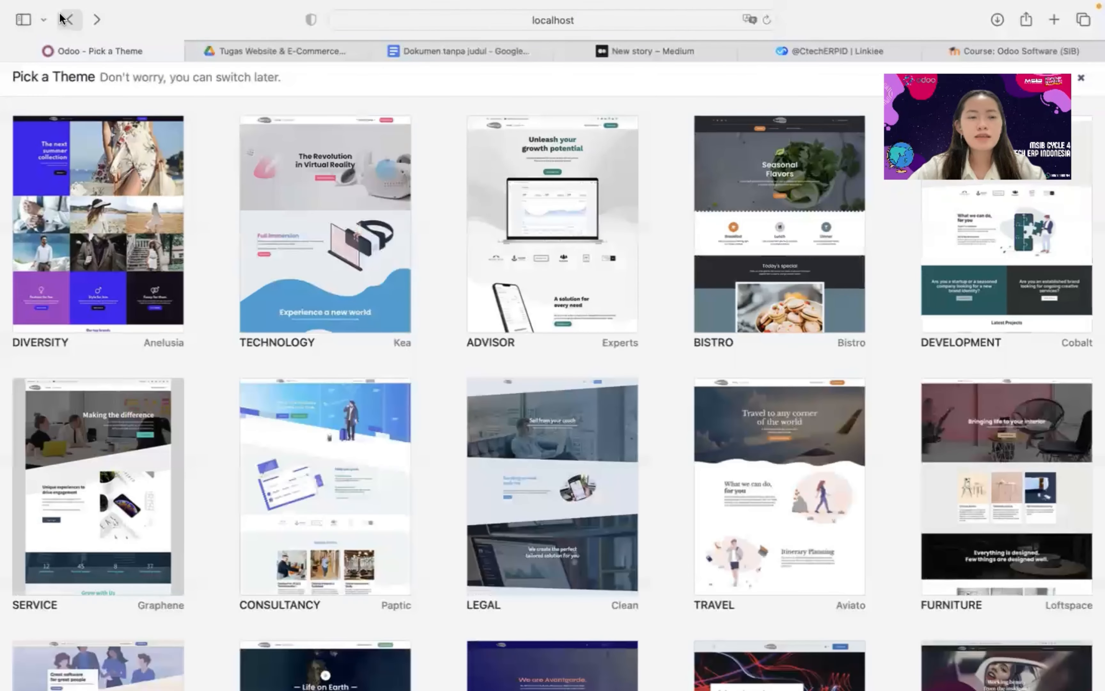
{"action": "left_click", "coordinate": [64, 19]}
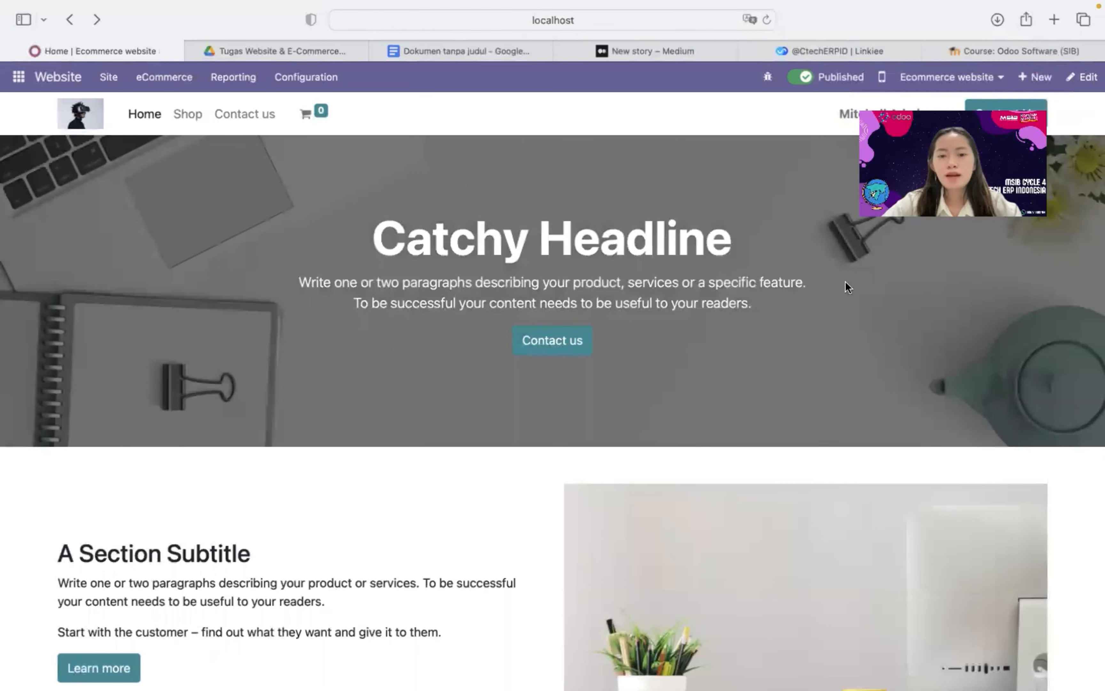
Set the first Theme Colors swatch to red so the Contact us and Learn more buttons turn red
{"action": "left_click", "coordinate": [1083, 77]}
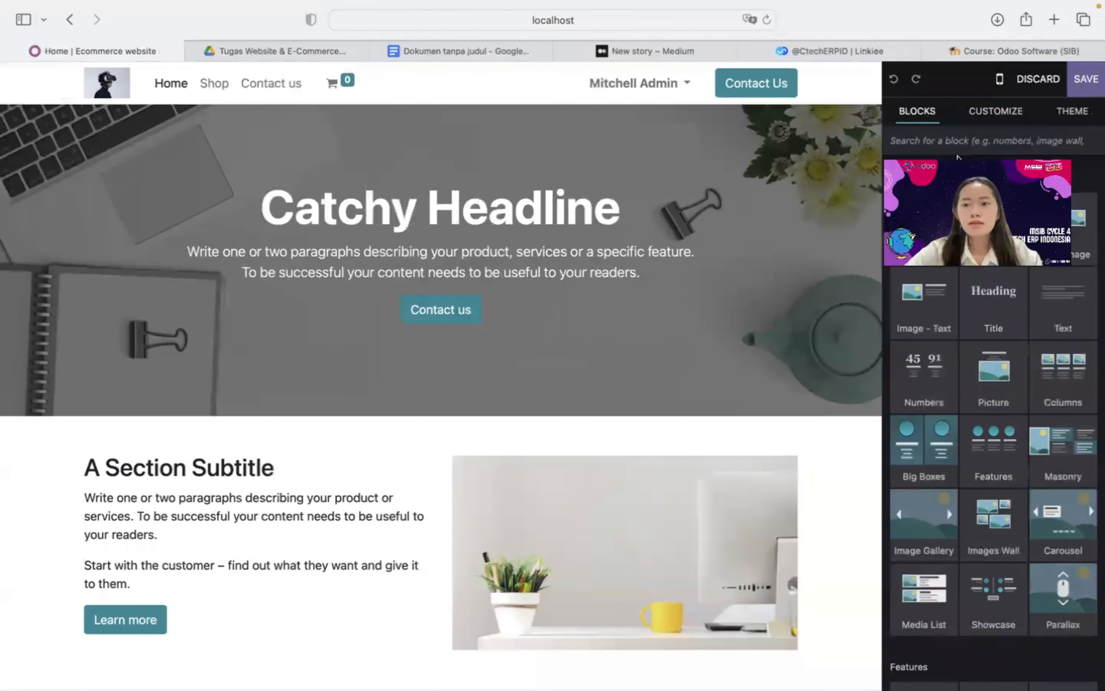
{"action": "left_click", "coordinate": [1058, 112]}
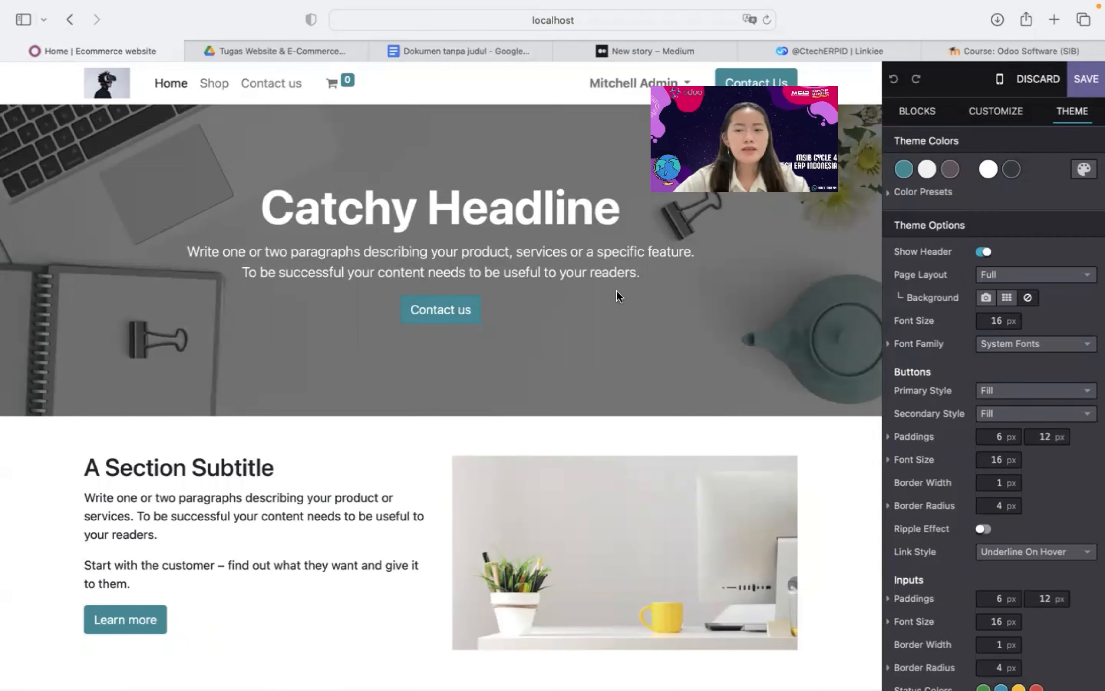
{"action": "left_click", "coordinate": [904, 171]}
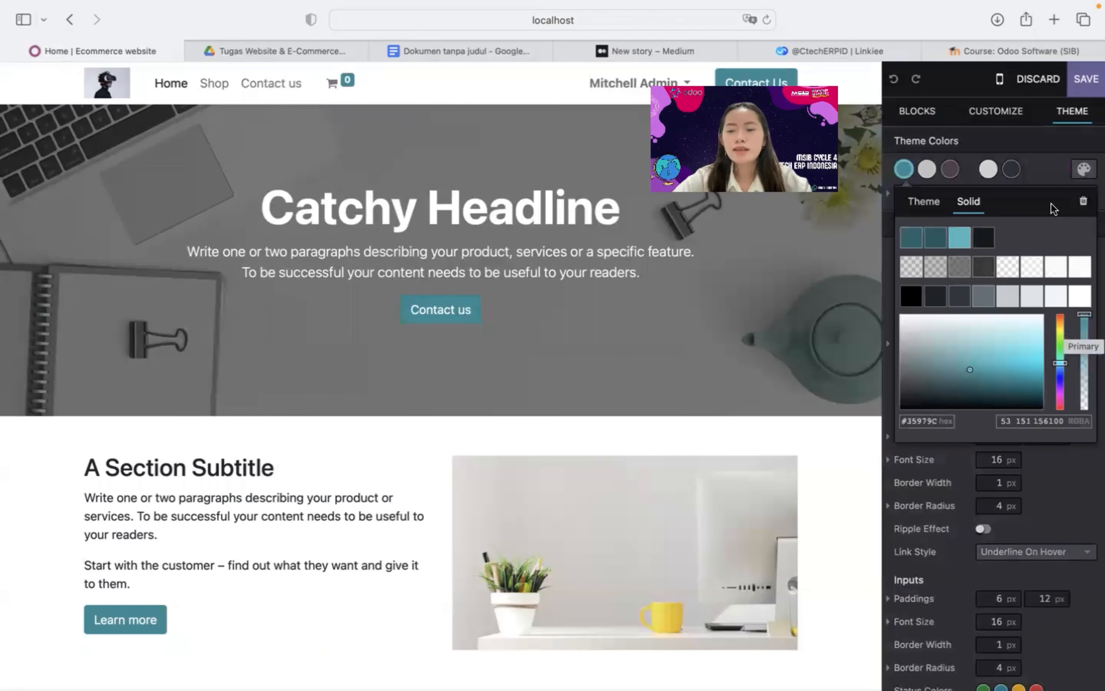
{"action": "left_click", "coordinate": [1061, 402]}
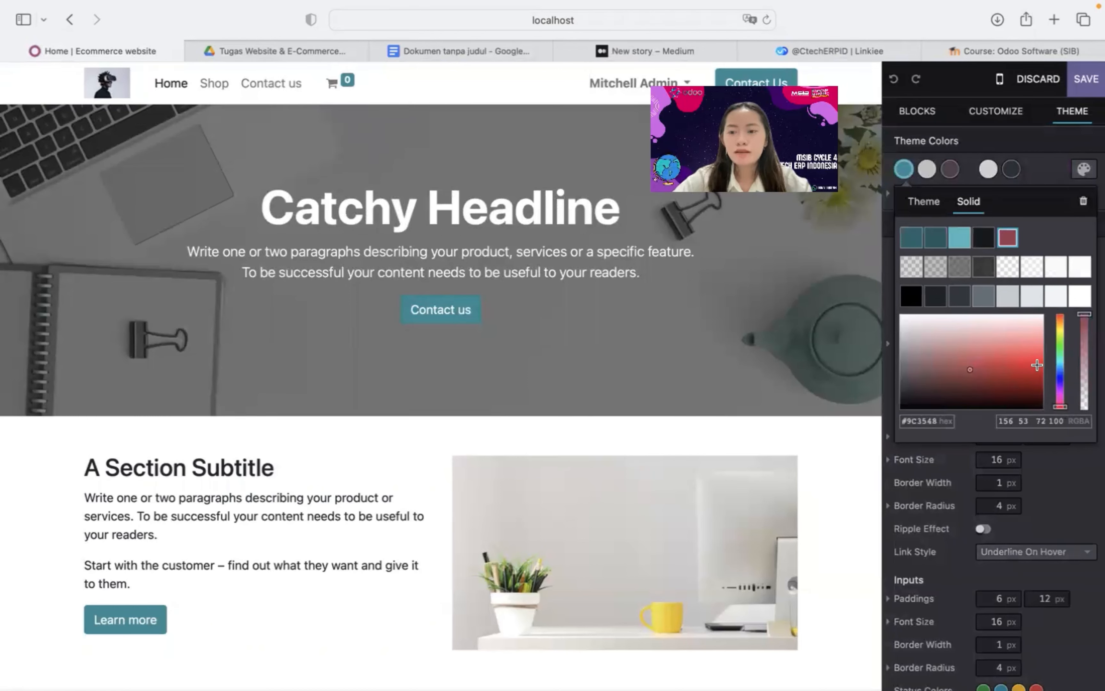
{"action": "left_click", "coordinate": [1008, 237]}
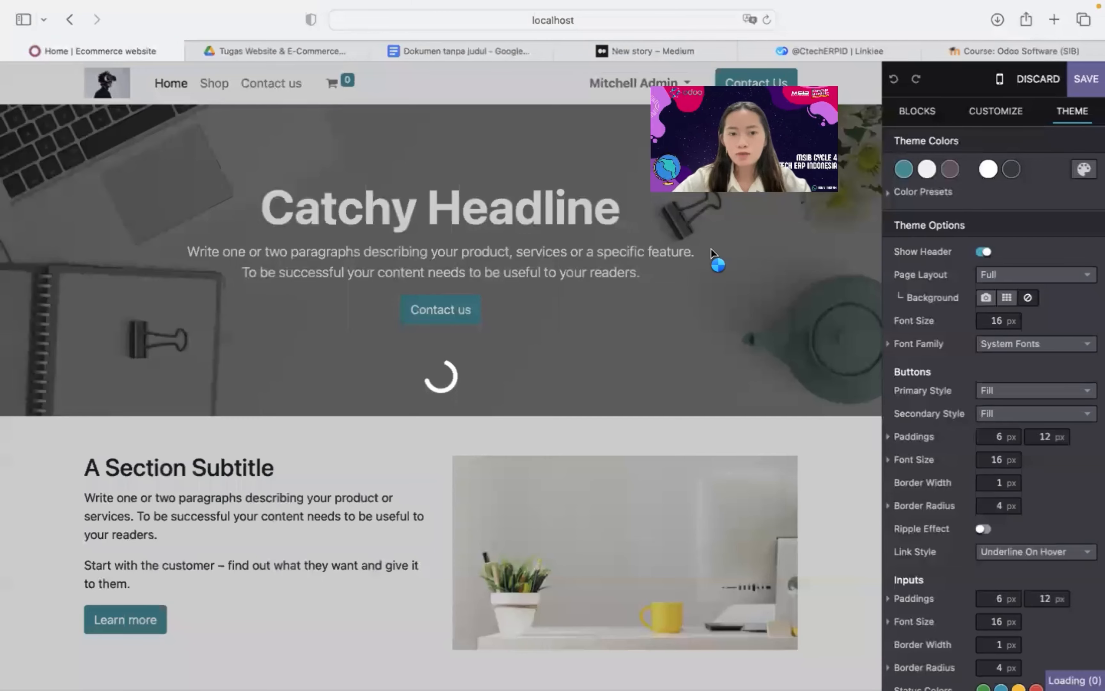
{"action": "scroll", "coordinate": [458, 412], "scroll_direction": "down", "scroll_amount": 15}
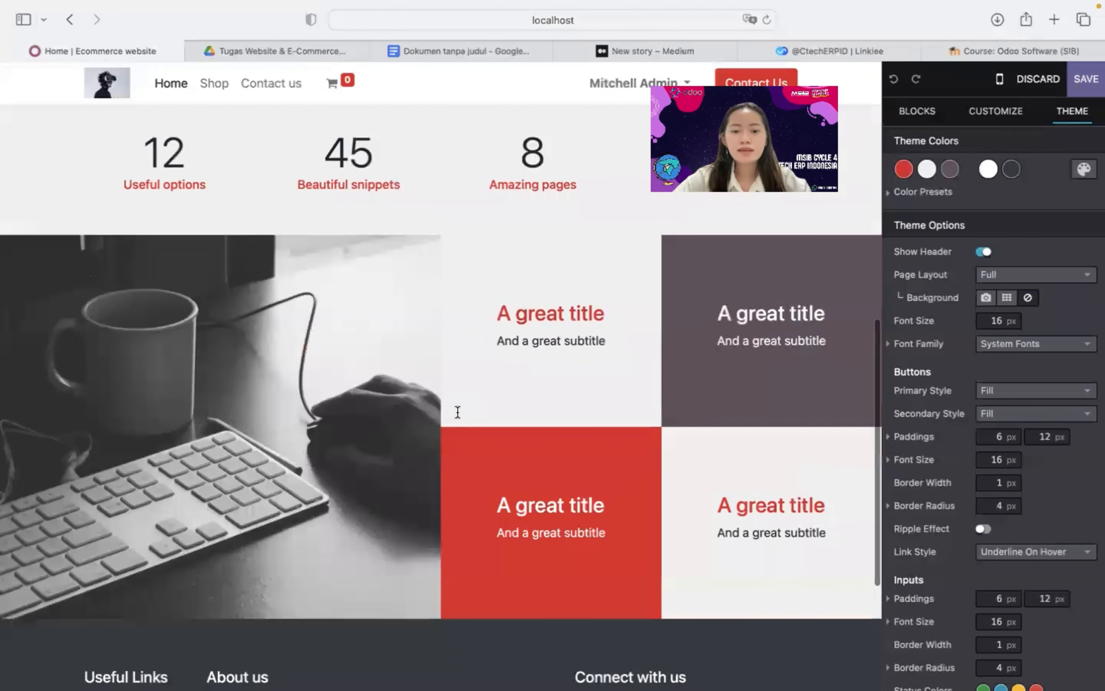
{"action": "scroll", "coordinate": [458, 411], "scroll_direction": "up", "scroll_amount": 15}
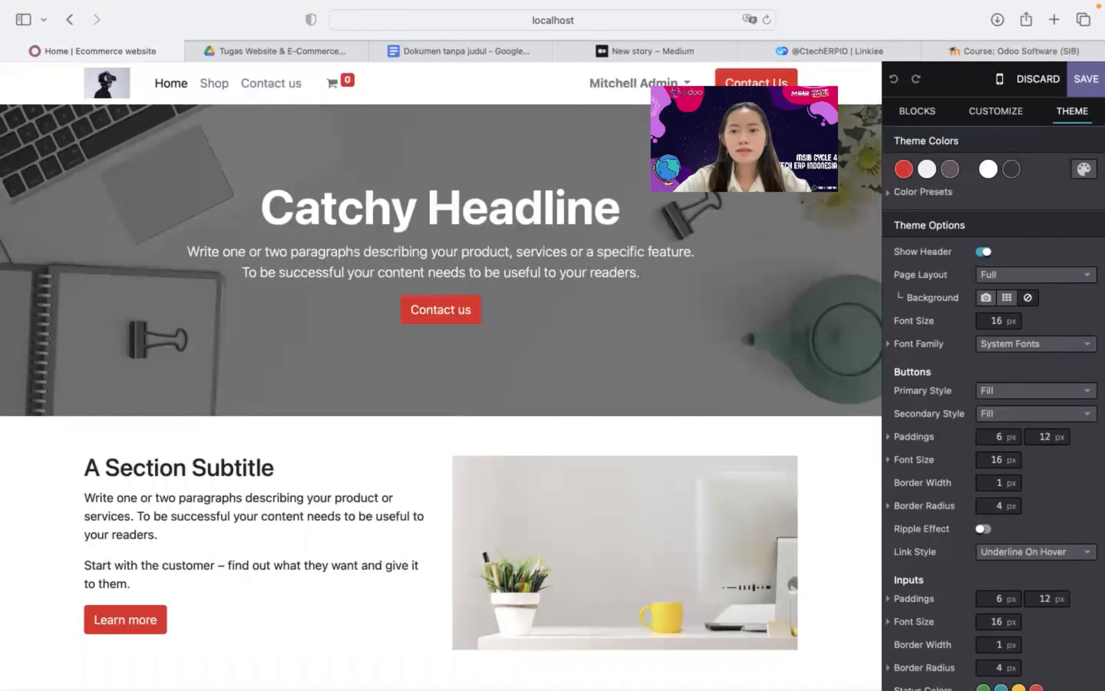
Save the red colour theme and switch the website preview to the Gadget In site
{"action": "left_click", "coordinate": [1089, 87]}
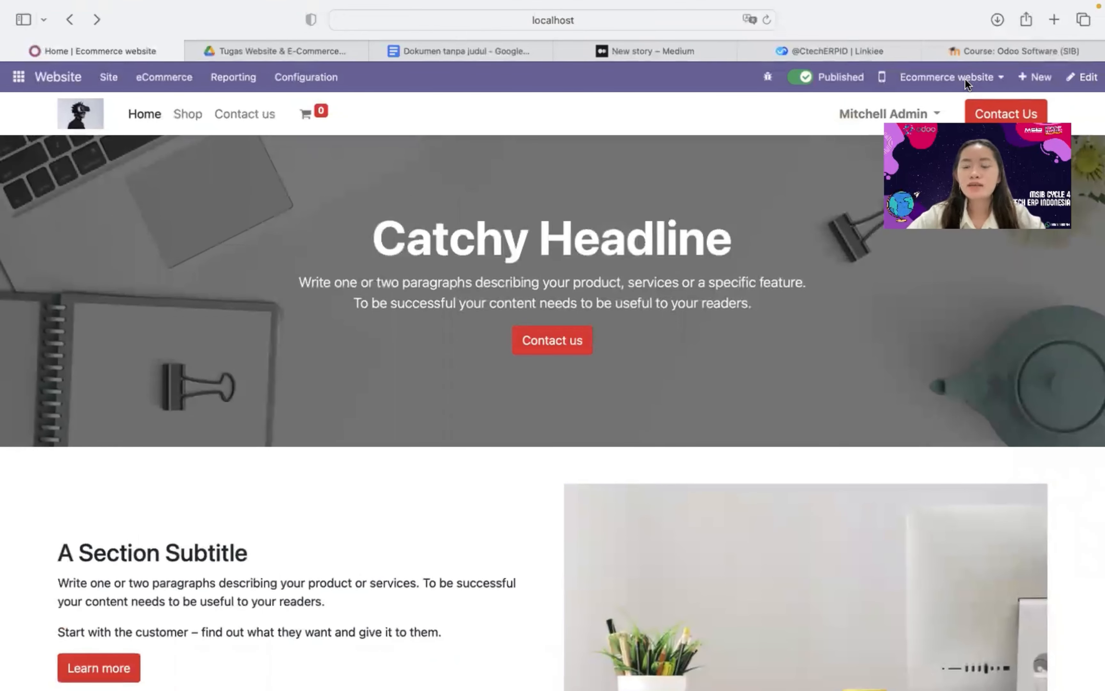
{"action": "left_click", "coordinate": [966, 79]}
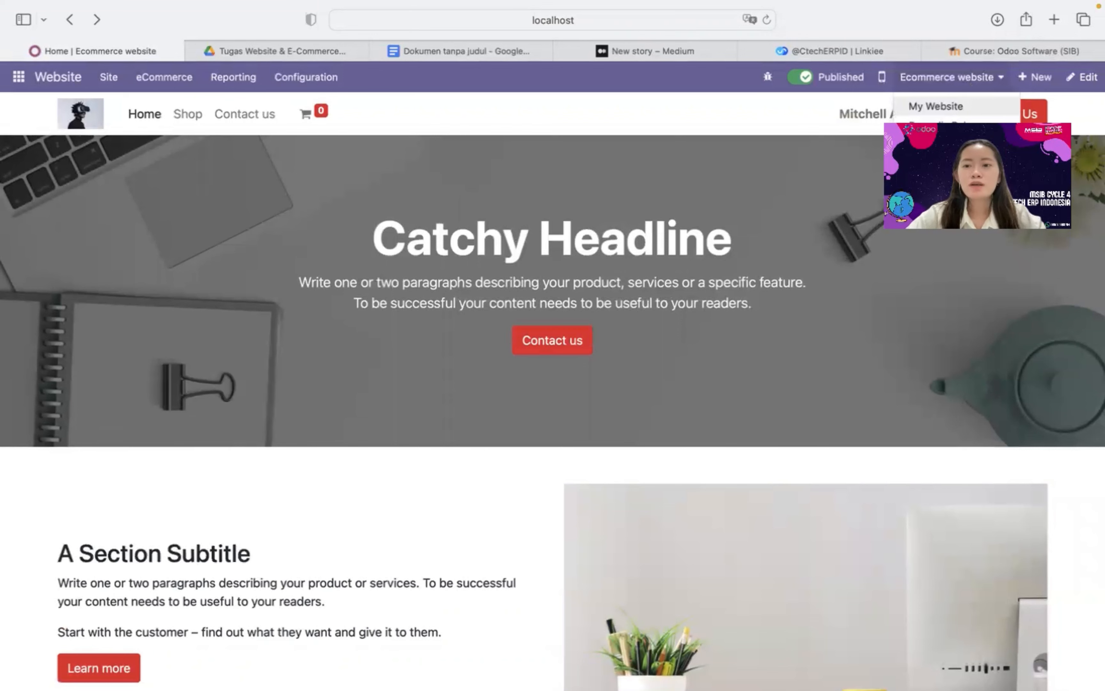
{"action": "left_click", "coordinate": [932, 142]}
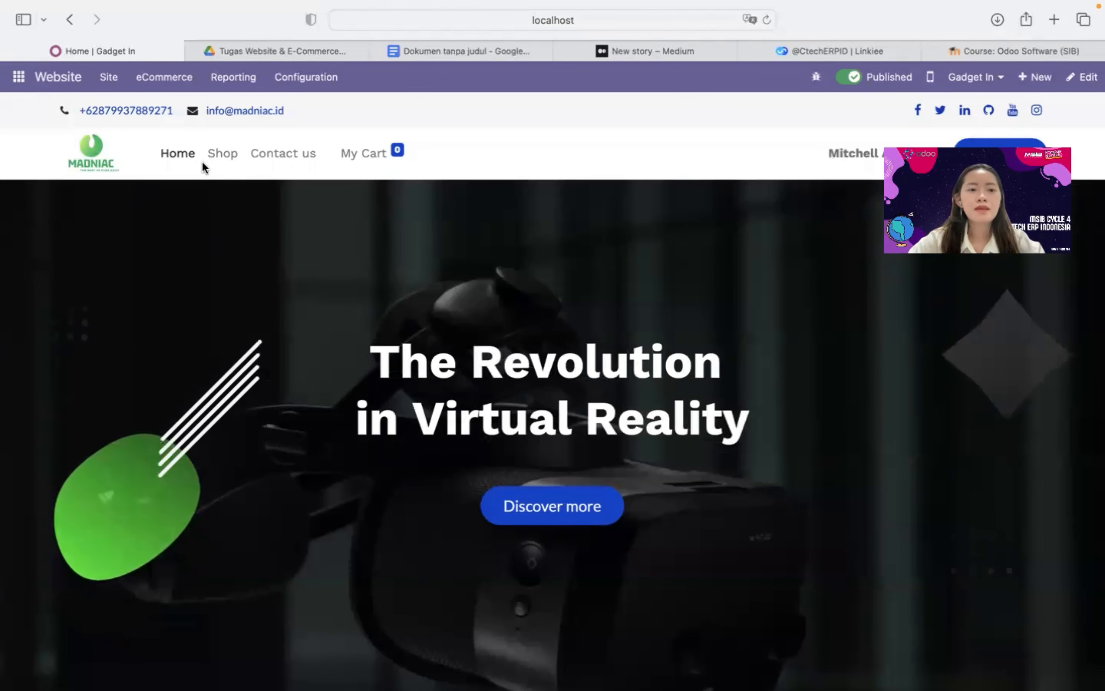
{"action": "left_click", "coordinate": [284, 78]}
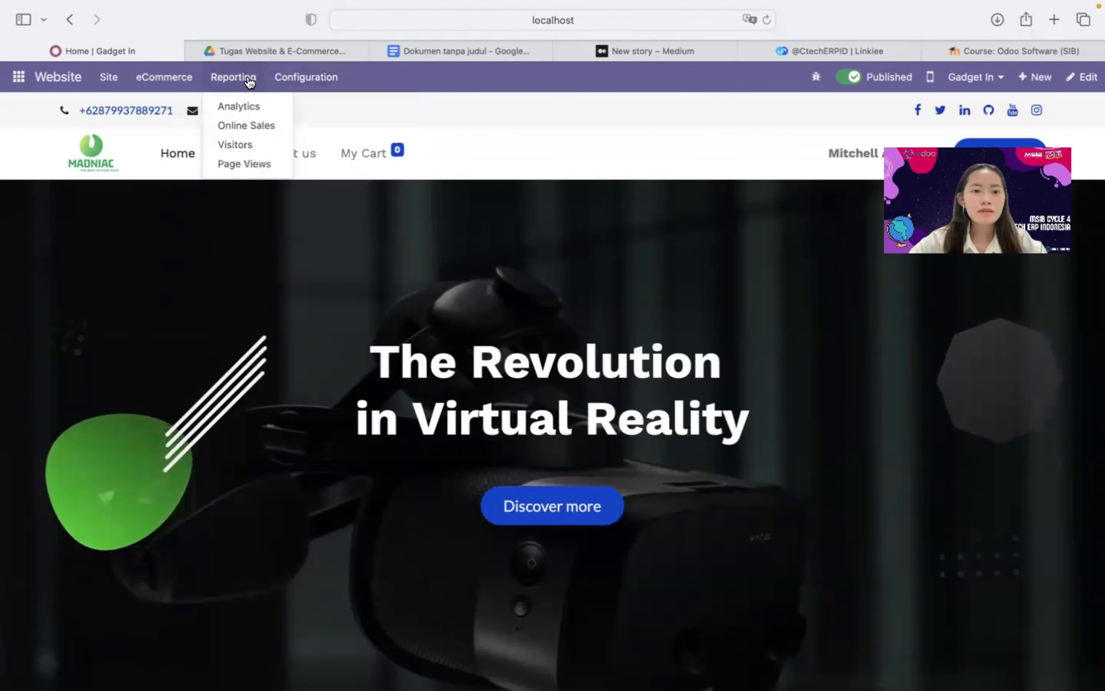
{"action": "mouse_move", "coordinate": [184, 82]}
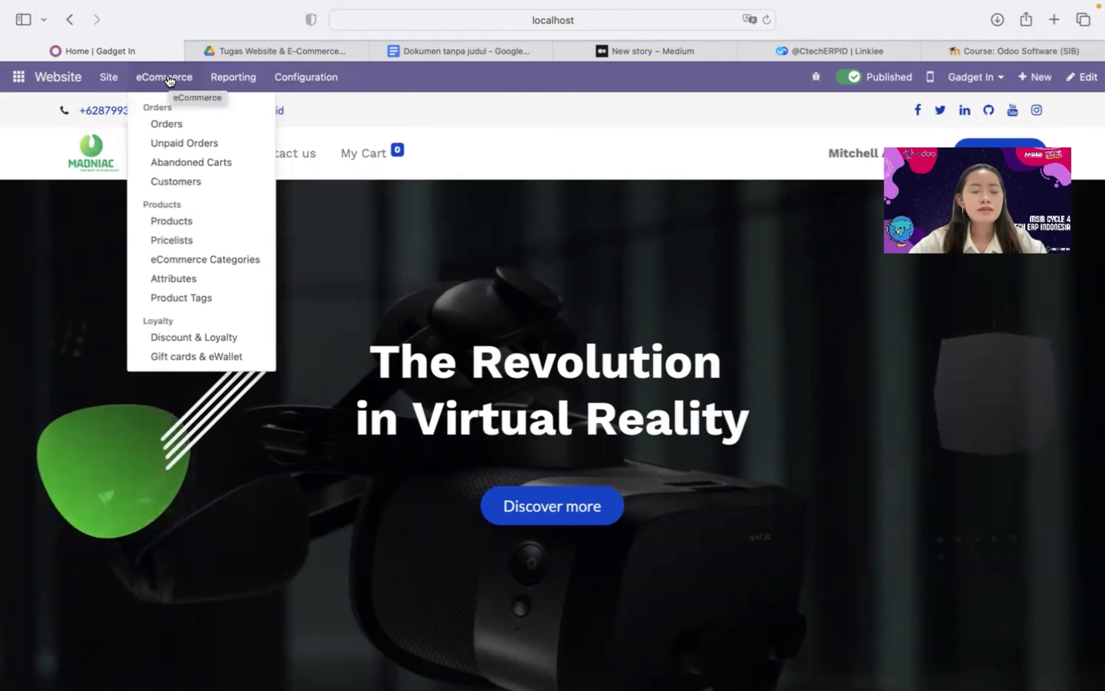
Create a new eCommerce product and bring up the file chooser for its image
{"action": "left_click", "coordinate": [193, 222]}
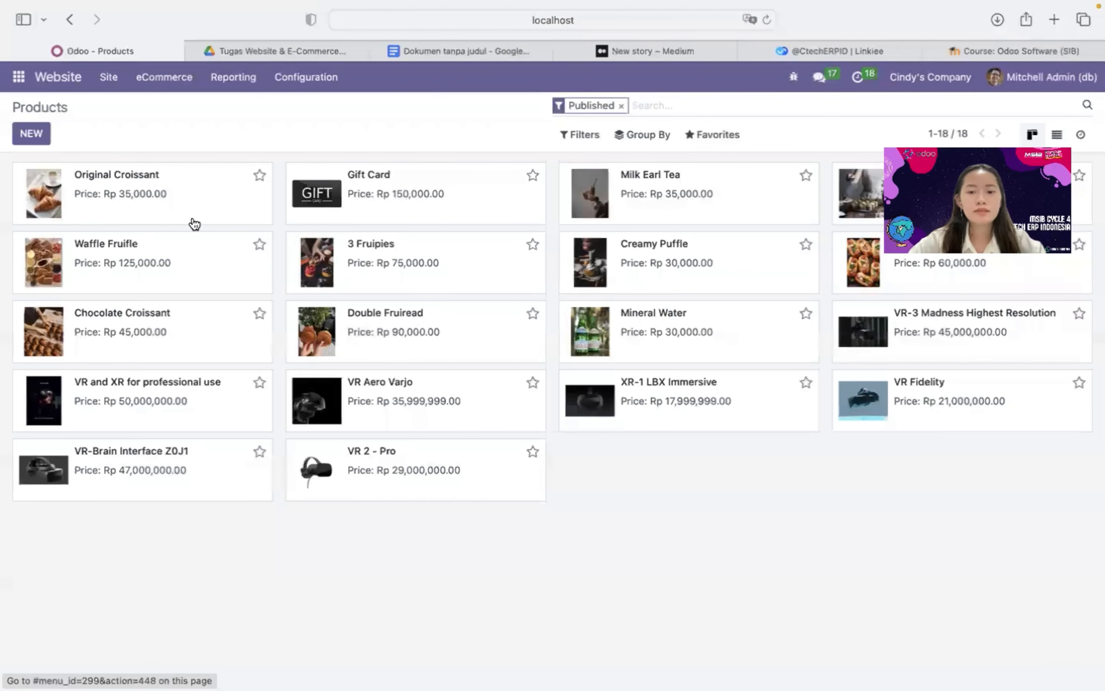
{"action": "left_click", "coordinate": [41, 132]}
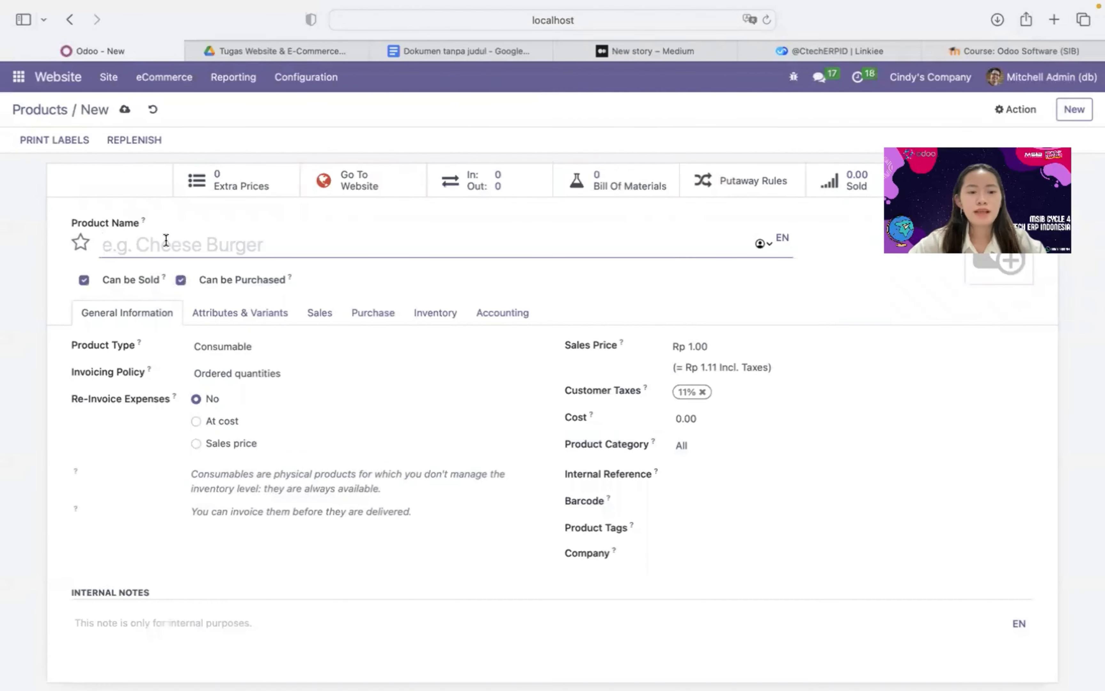
{"action": "left_click_drag", "start_coordinate": [977, 160], "coordinate": [990, 87]}
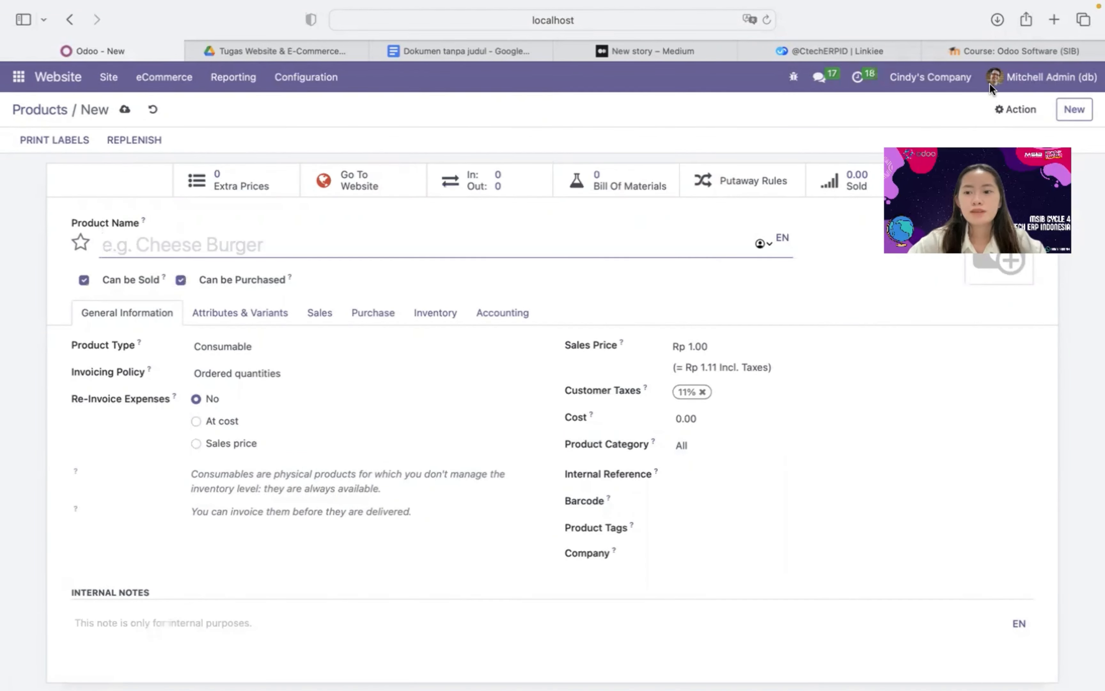
{"action": "left_click", "coordinate": [977, 272]}
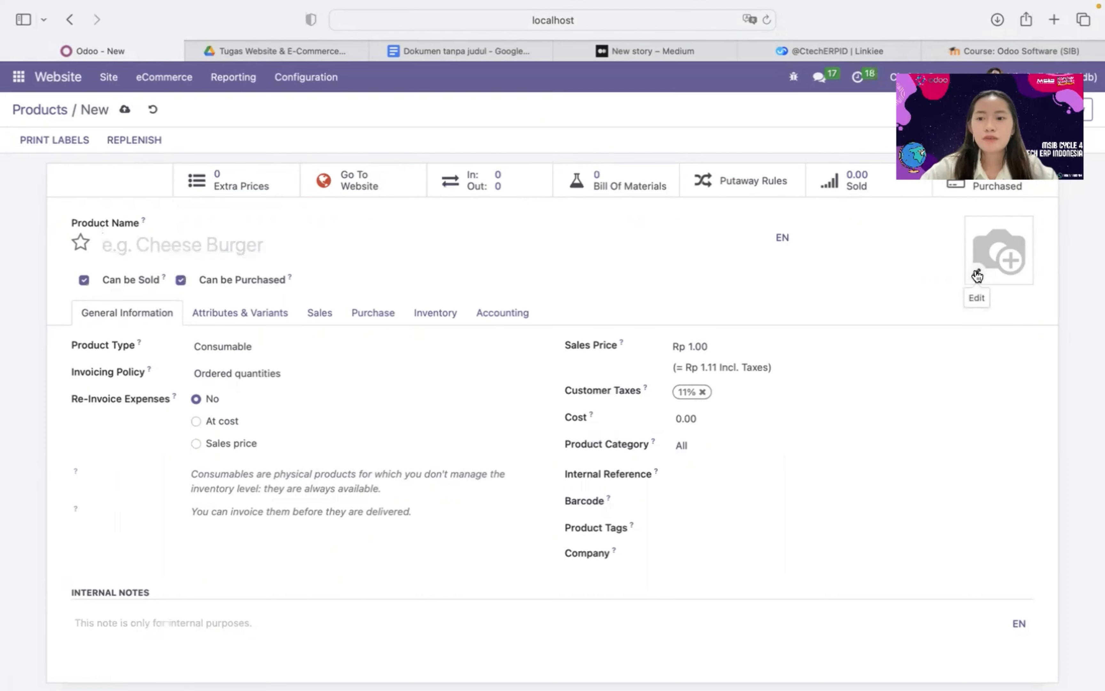
{"action": "left_click", "coordinate": [976, 274]}
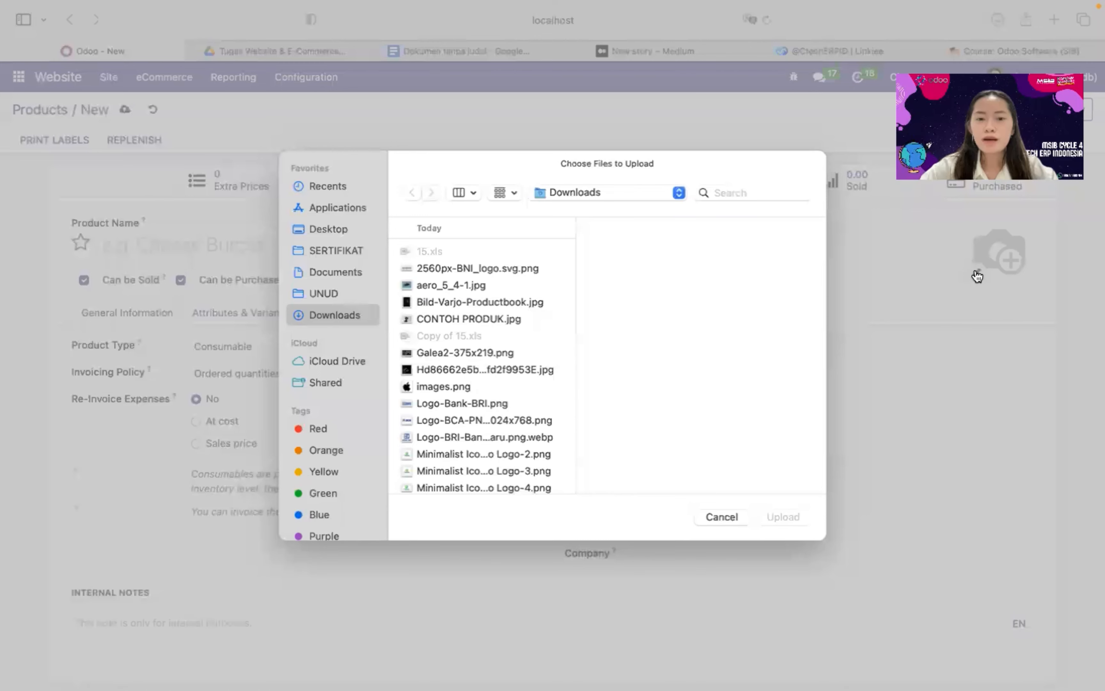
Upload CONTOH PRODUK.jpg as the product photo and name the product 'VR -Wh1T'
{"action": "left_click", "coordinate": [449, 320]}
{"action": "left_click", "coordinate": [794, 523]}
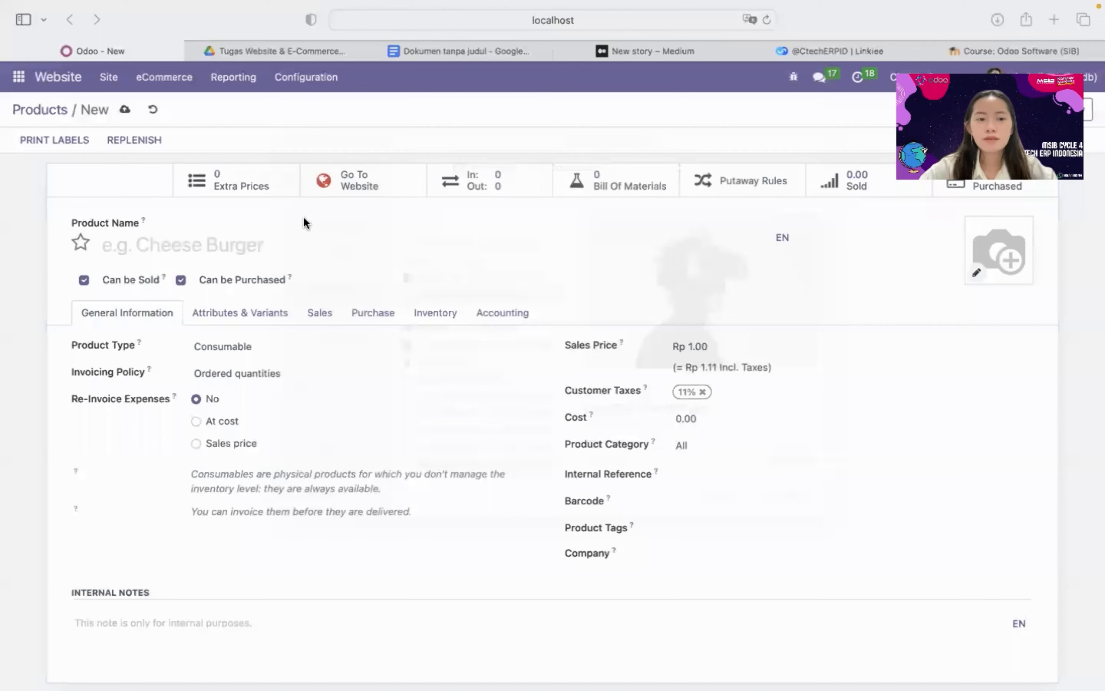
{"action": "type", "text": "VR "}
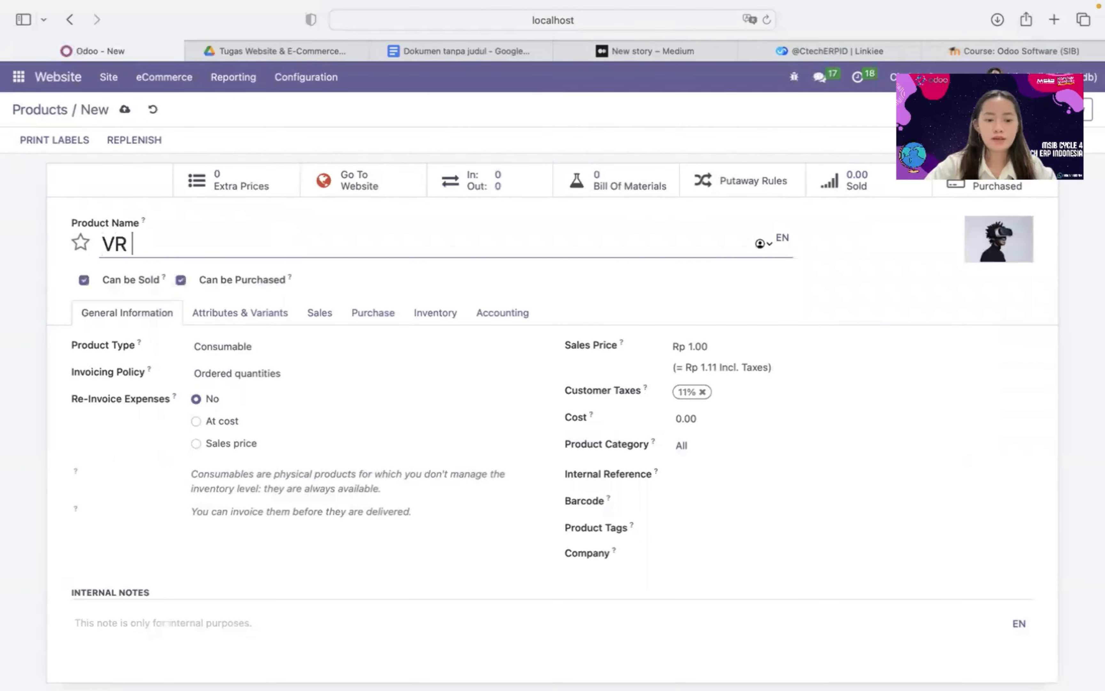
{"action": "type", "text": "-W"}
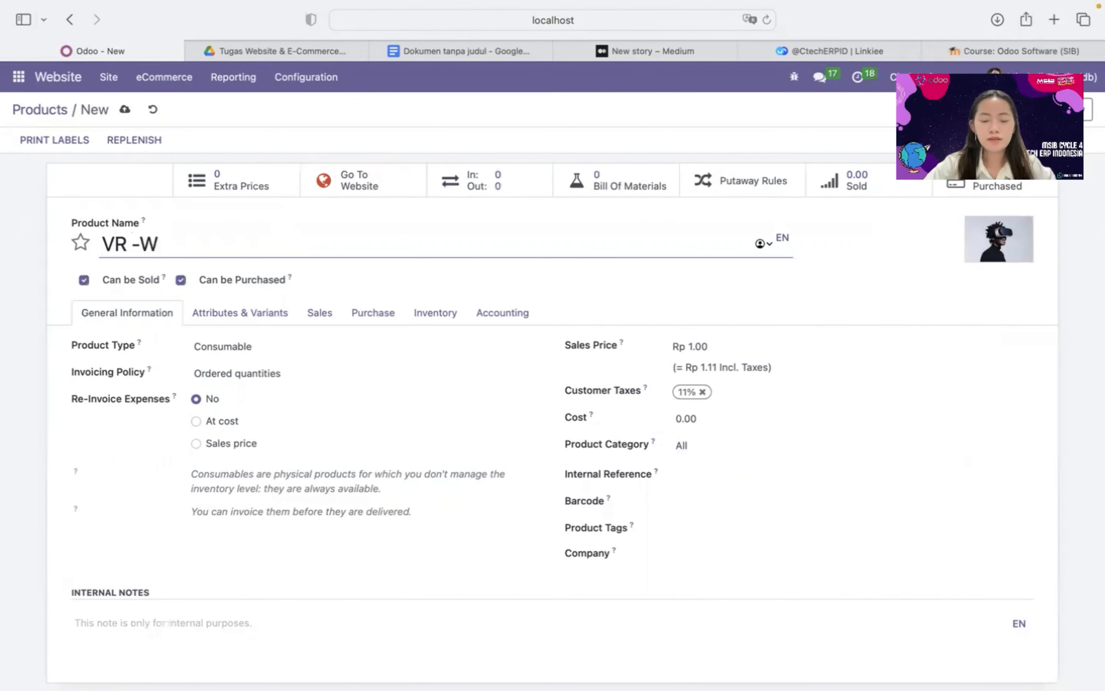
{"action": "type", "text": "h1t"}
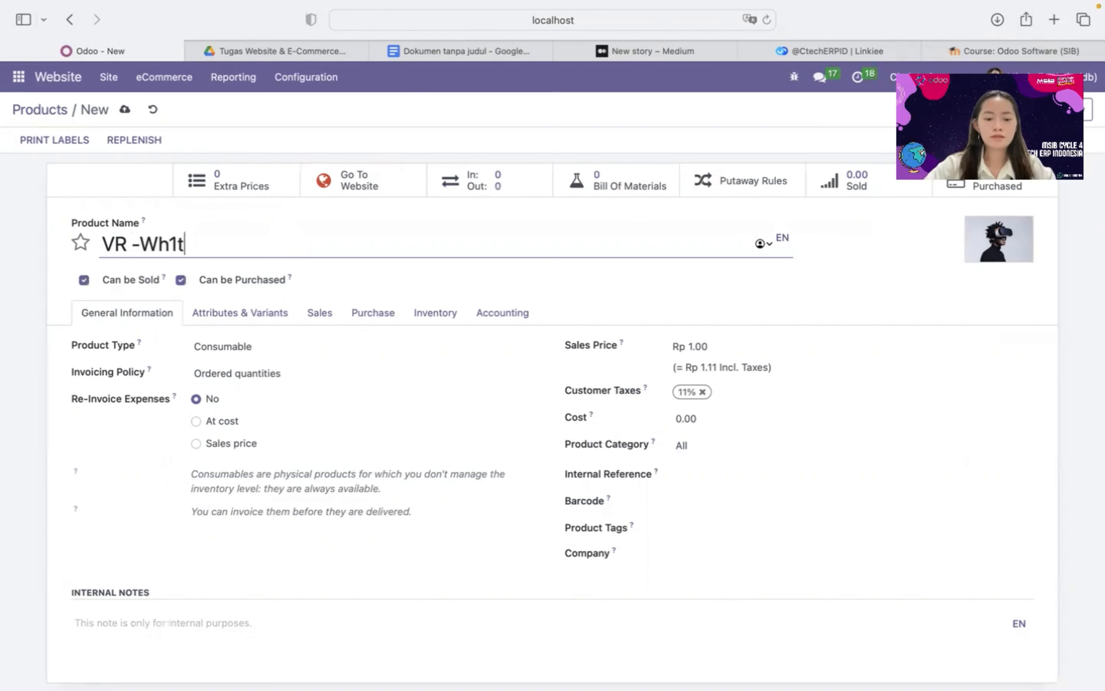
{"action": "key", "text": "BackSpace"}
{"action": "type", "text": "T"}
Set the sales price to Rp 32,000,000.00 and save the product
{"action": "scroll", "coordinate": [490, 311], "scroll_direction": "down", "scroll_amount": 1}
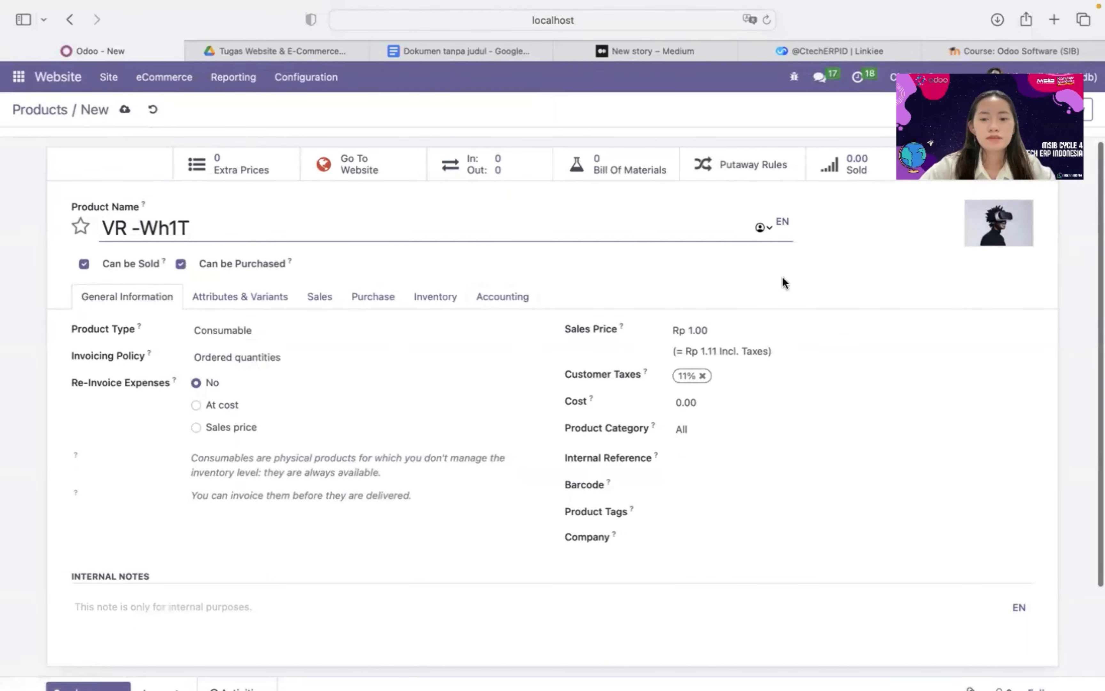
{"action": "left_click", "coordinate": [760, 324]}
{"action": "key", "text": "BackSpace"}
{"action": "key", "text": "BackSpace"}
{"action": "key", "text": "BackSpace"}
{"action": "key", "text": "BackSpace"}
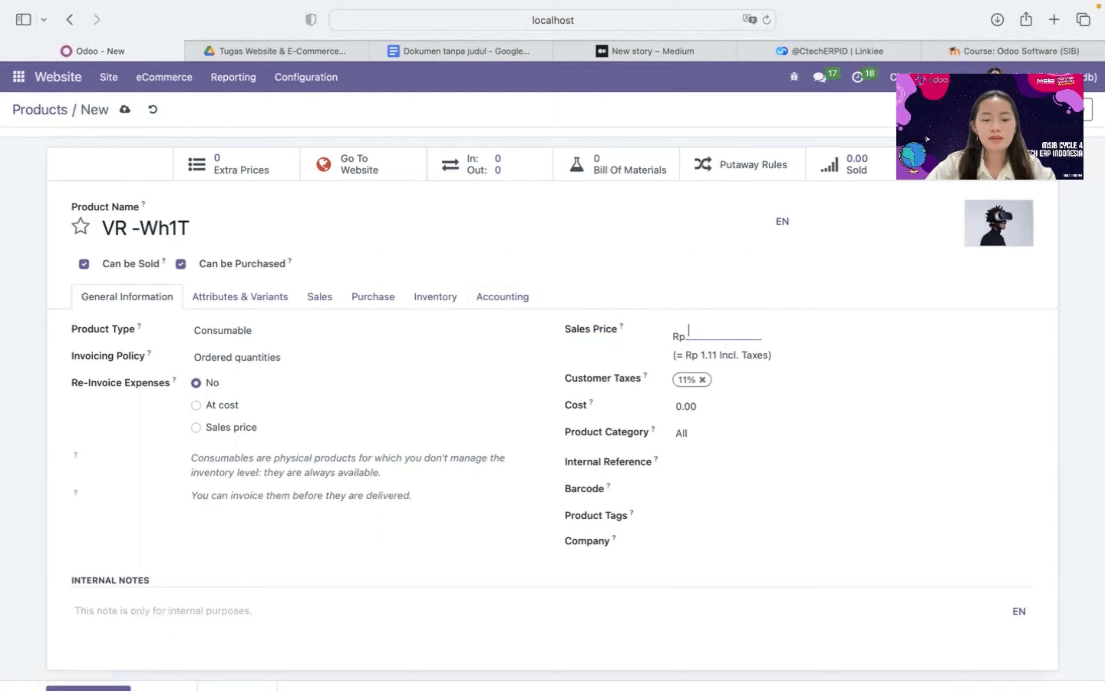
{"action": "type", "text": "320"}
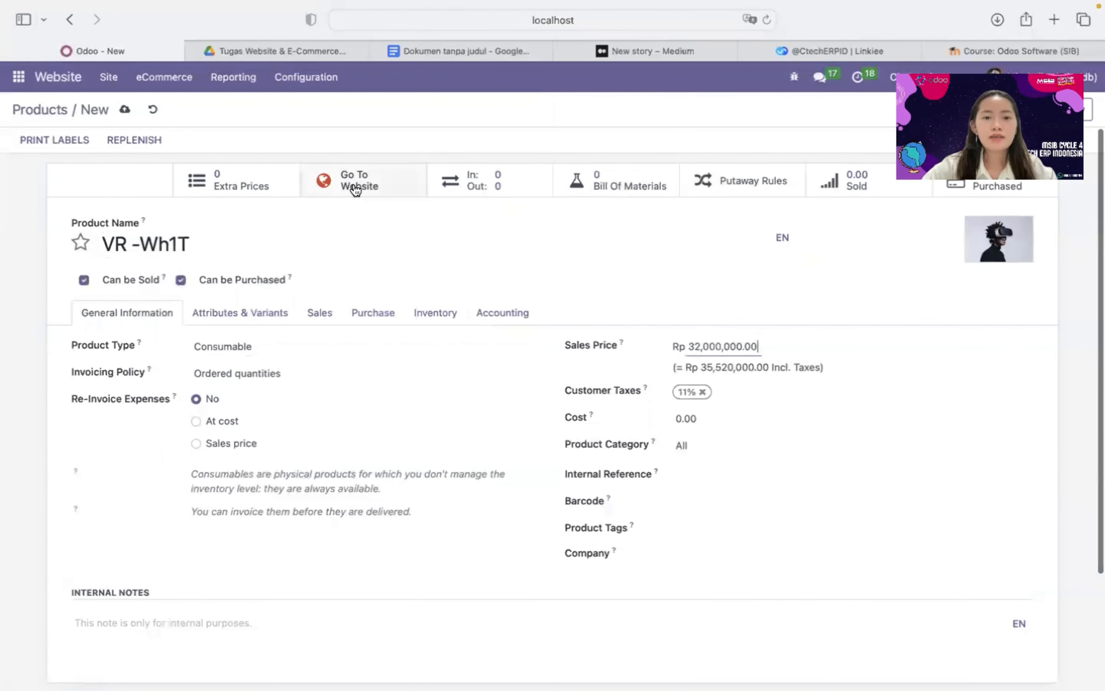
{"action": "left_click", "coordinate": [355, 189]}
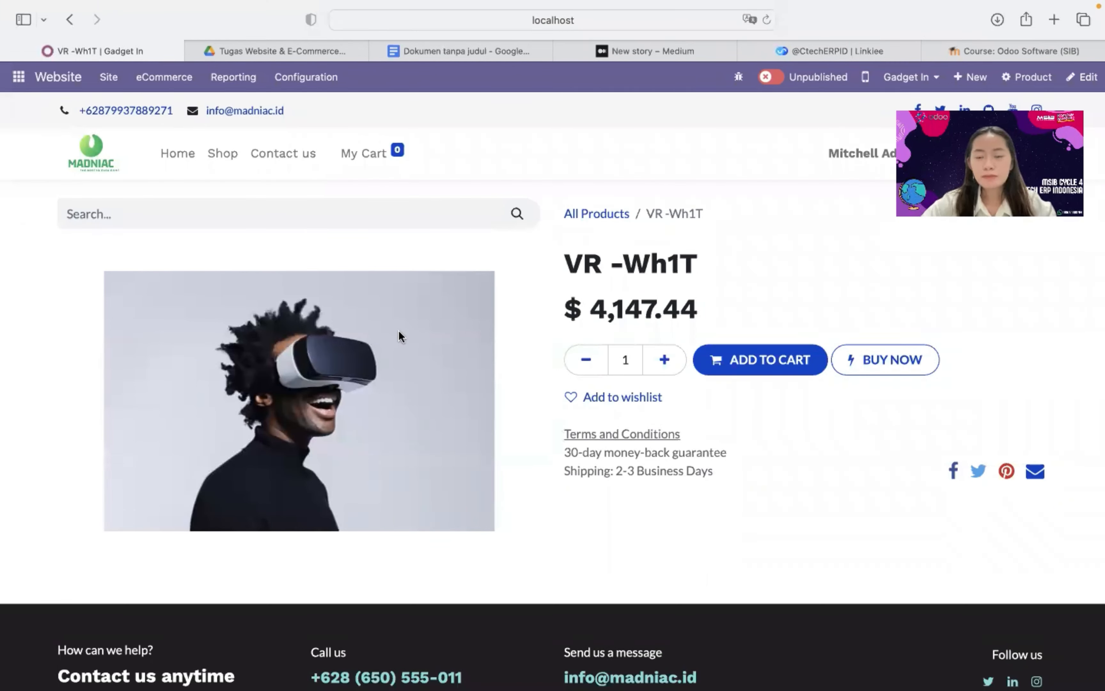
Publish VR -Wh1T on the Gadget In shop and return to the website preview
{"action": "left_click", "coordinate": [767, 78]}
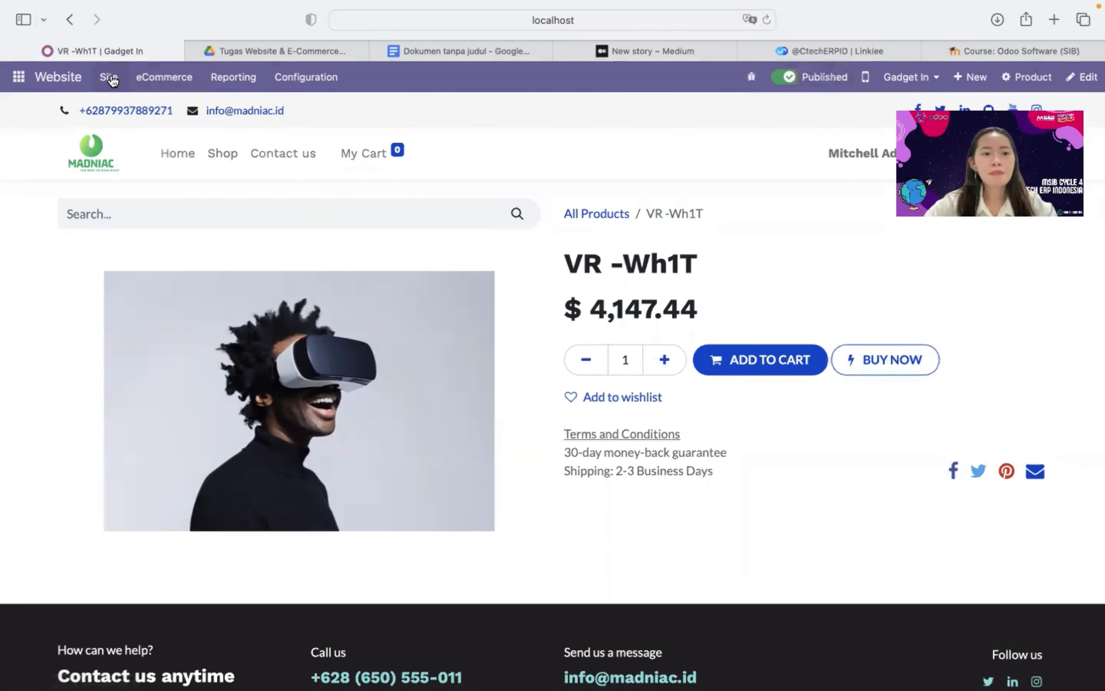
{"action": "left_click", "coordinate": [80, 74]}
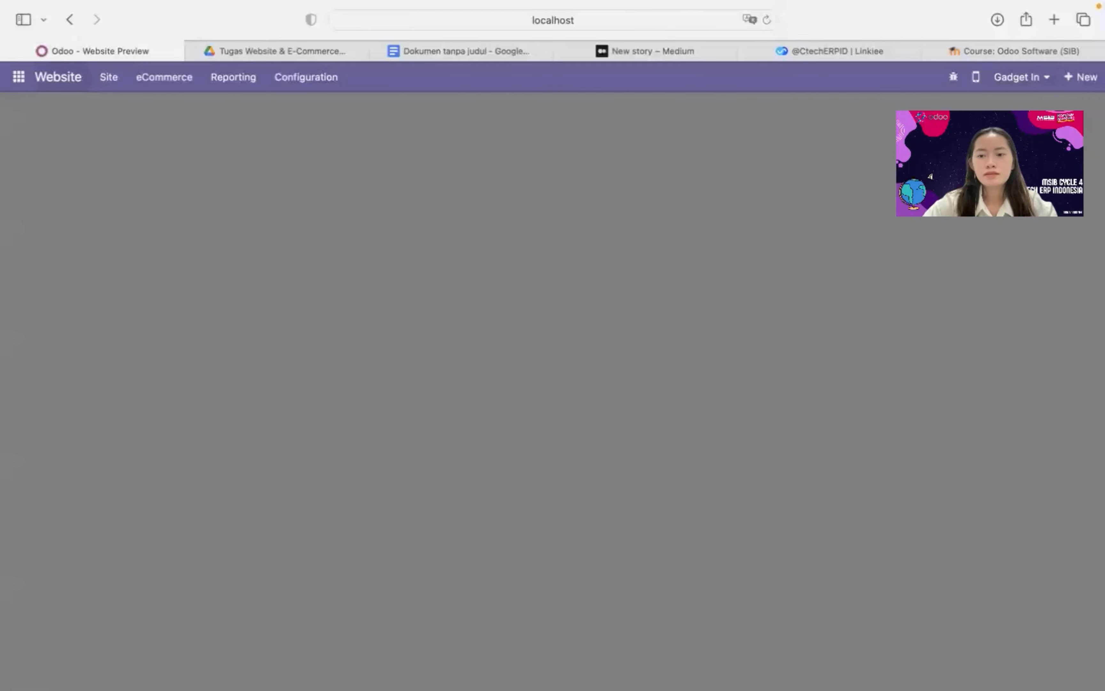
Open the Gadget In Shop page and scroll down to the VR headset products
{"action": "scroll", "coordinate": [731, 475], "scroll_direction": "down", "scroll_amount": 1}
{"action": "scroll", "coordinate": [731, 475], "scroll_direction": "down", "scroll_amount": 15}
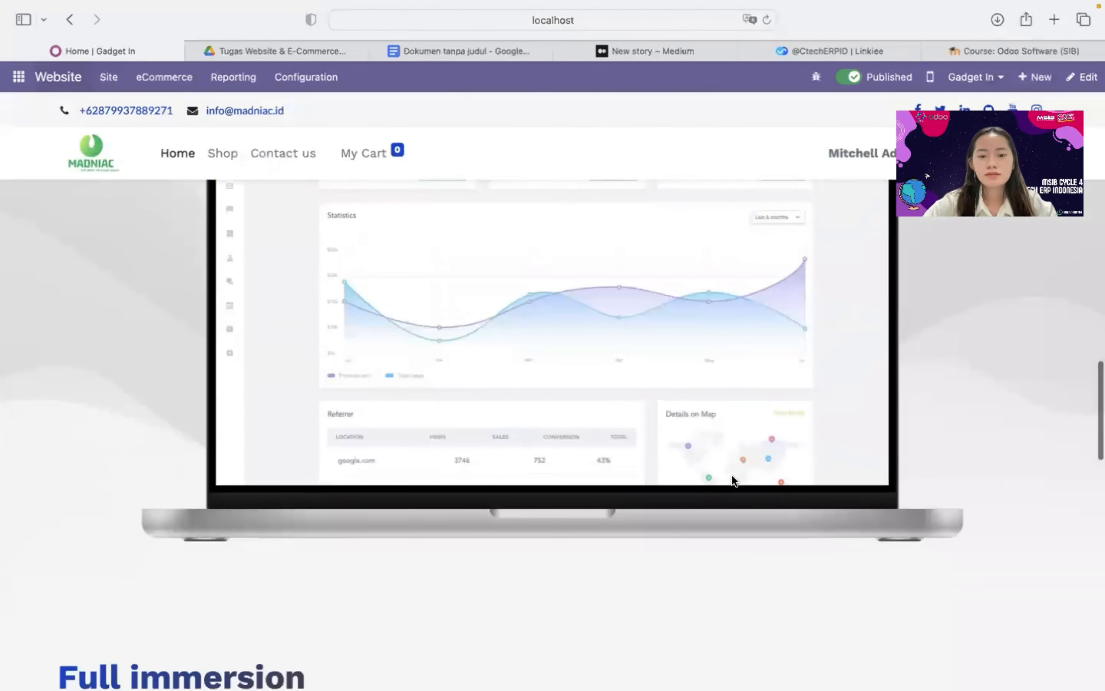
{"action": "scroll", "coordinate": [731, 475], "scroll_direction": "down", "scroll_amount": 5}
{"action": "scroll", "coordinate": [731, 475], "scroll_direction": "up", "scroll_amount": 20}
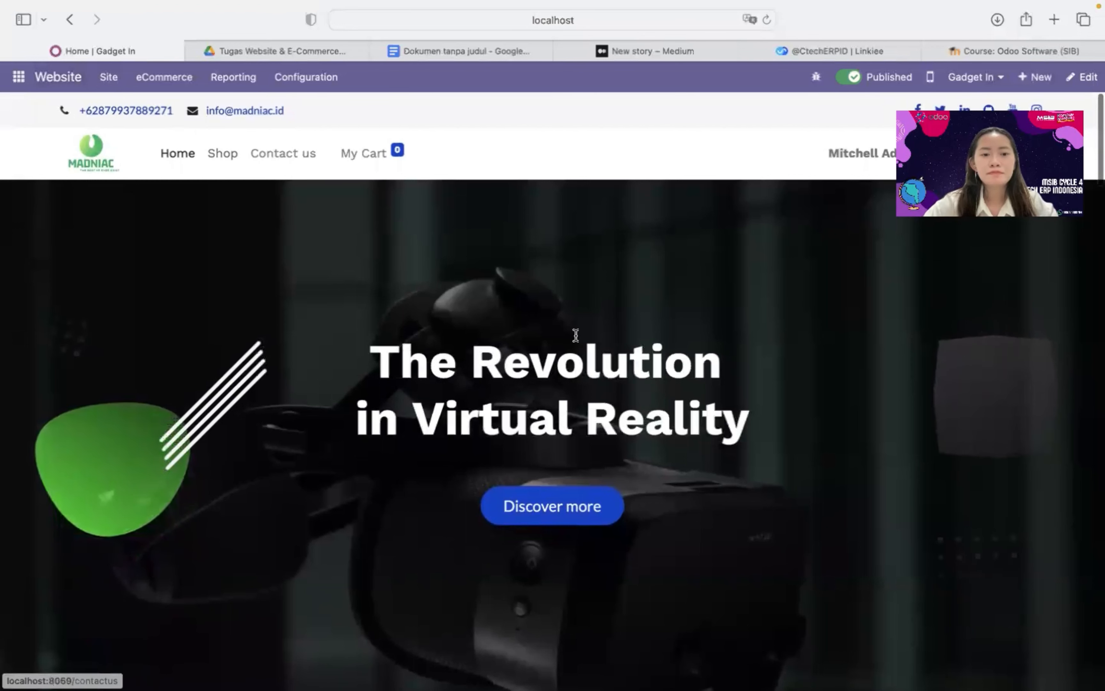
{"action": "left_click", "coordinate": [223, 153]}
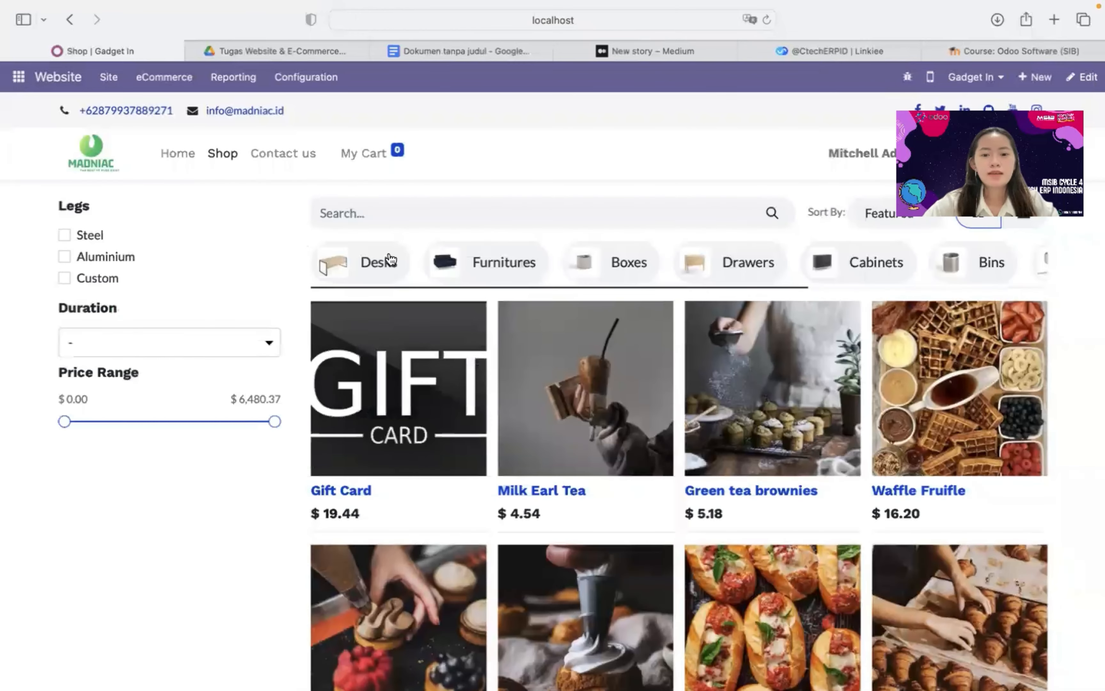
{"action": "scroll", "coordinate": [527, 348], "scroll_direction": "down", "scroll_amount": 10}
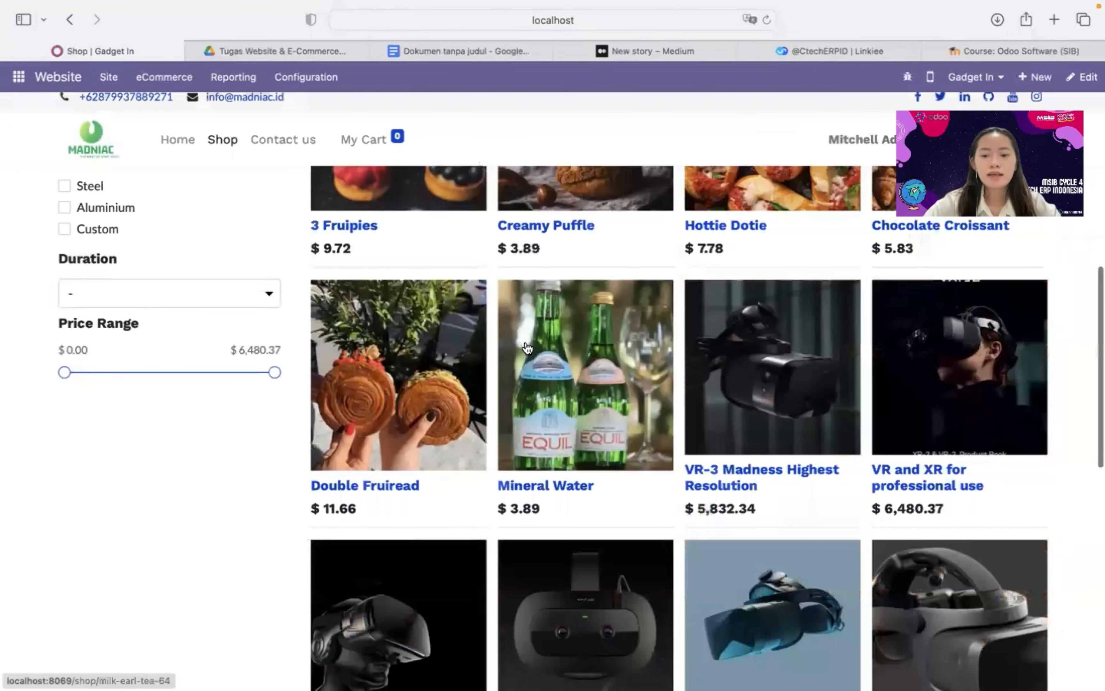
{"action": "scroll", "coordinate": [527, 348], "scroll_direction": "down", "scroll_amount": 5}
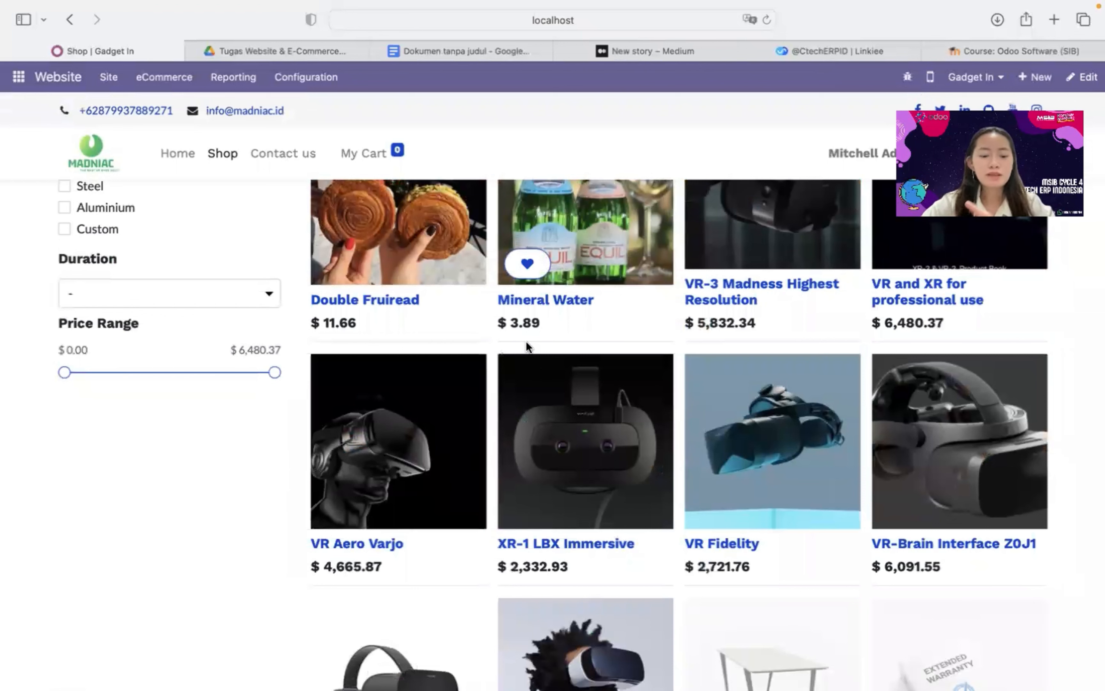
{"action": "left_click", "coordinate": [295, 76]}
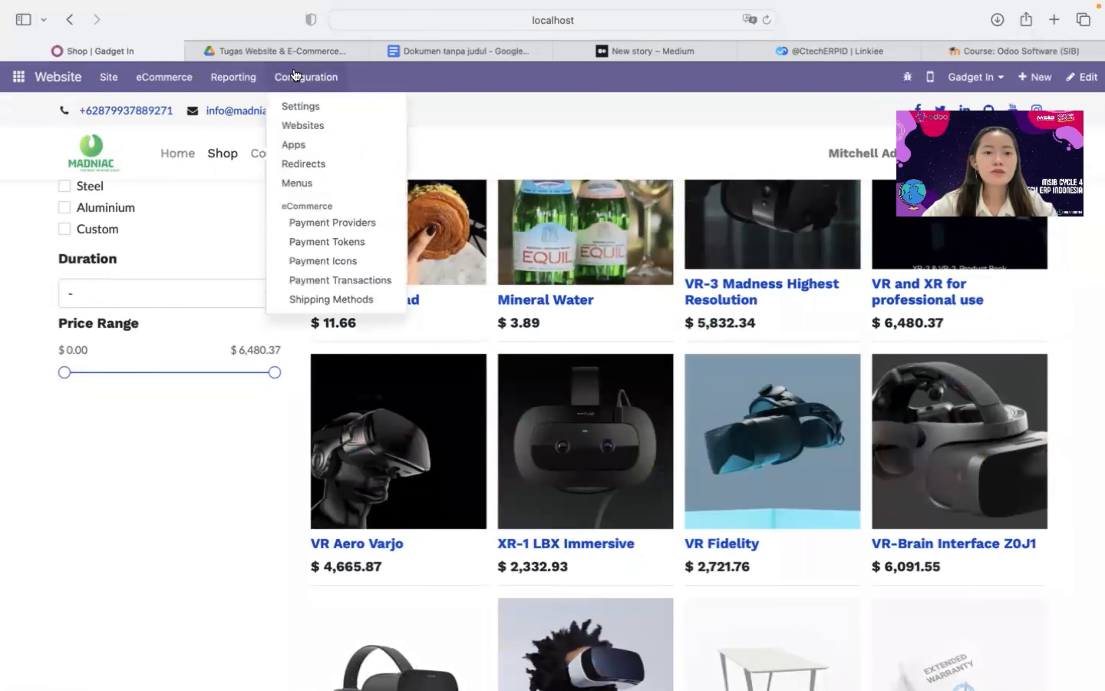
{"action": "left_click", "coordinate": [387, 231]}
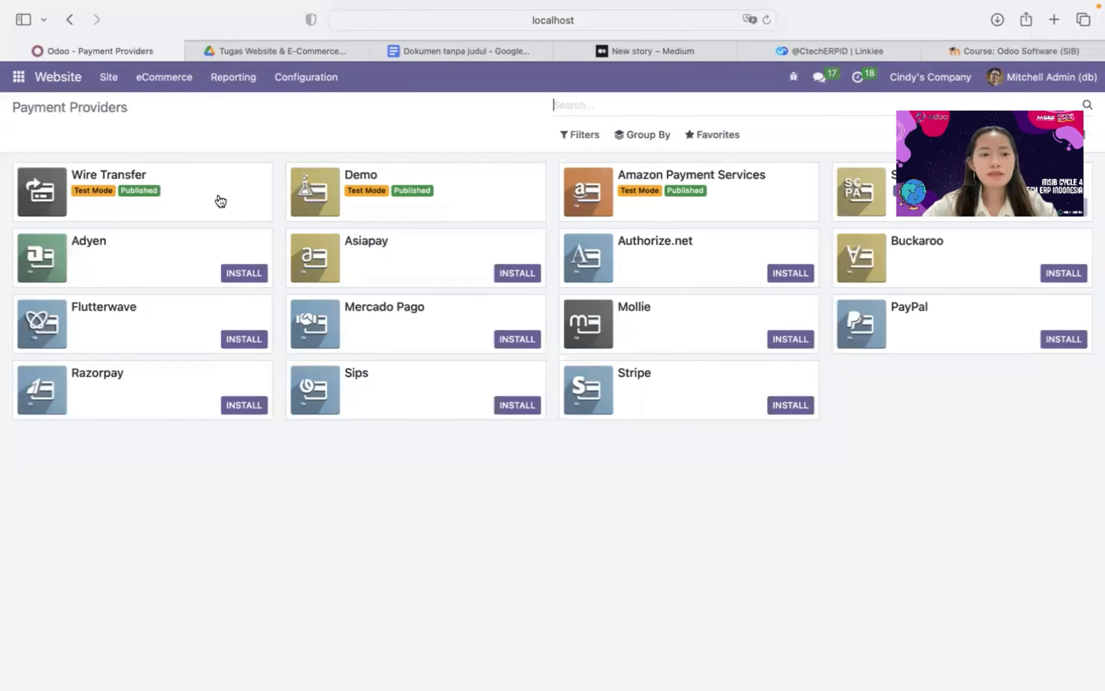
{"action": "left_click", "coordinate": [180, 197]}
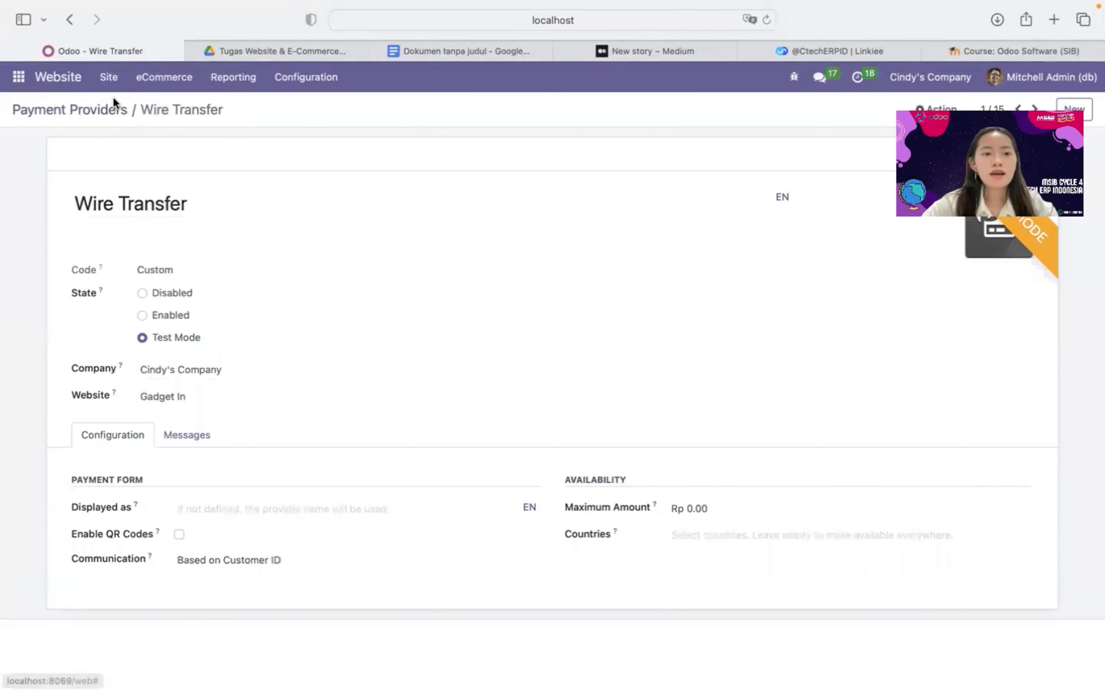
{"action": "left_click", "coordinate": [72, 22]}
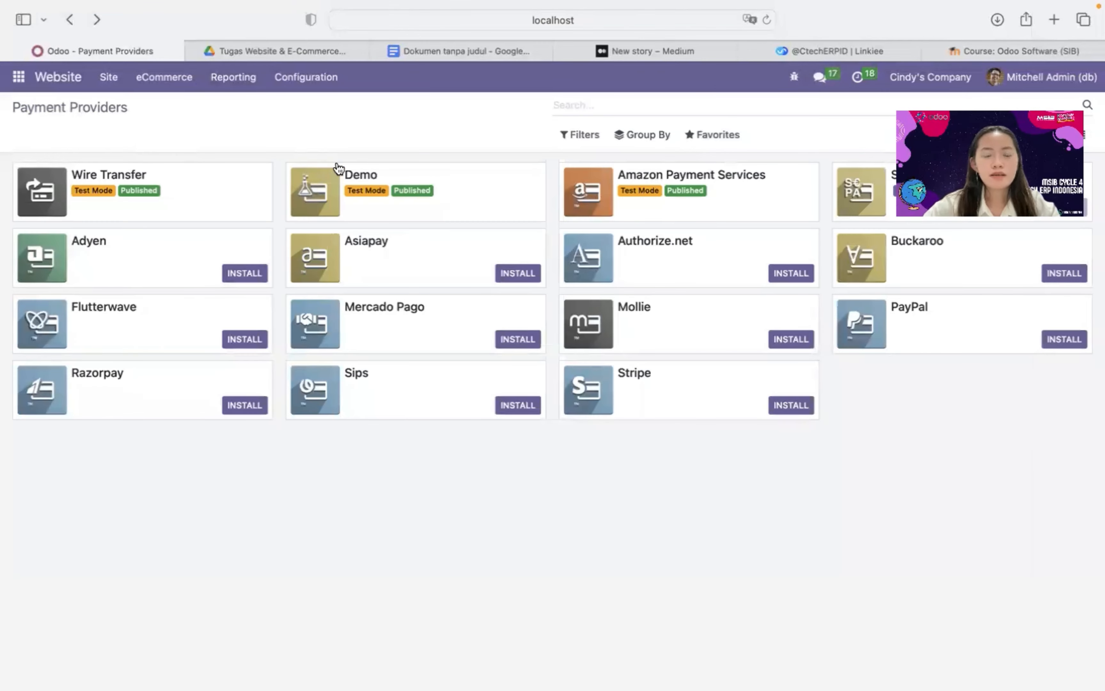
{"action": "double_click", "coordinate": [718, 202]}
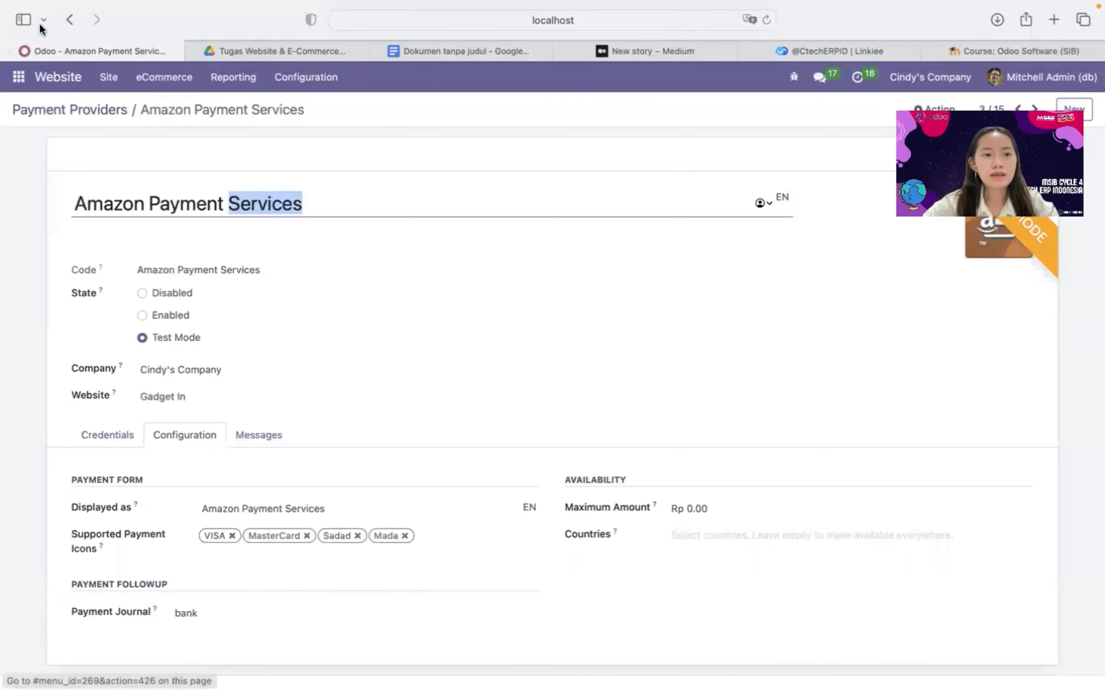
{"action": "left_click", "coordinate": [70, 20]}
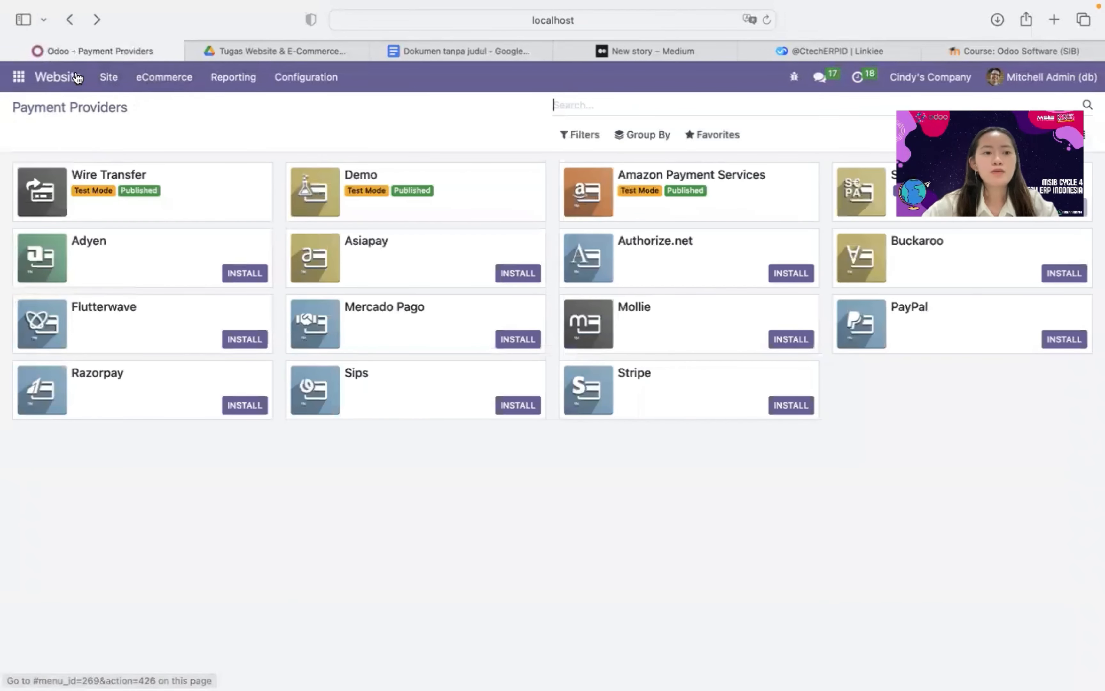
{"action": "left_click", "coordinate": [76, 75]}
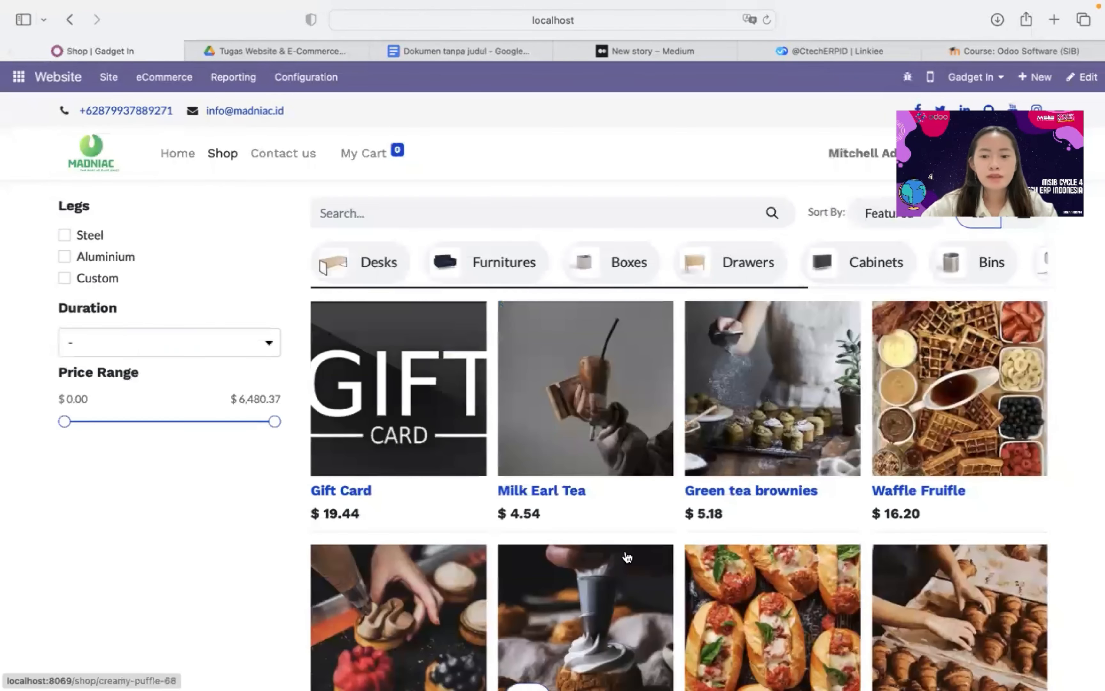
Open the VR-3 Madness Highest Resolution product page from the shop grid
{"action": "scroll", "coordinate": [624, 555], "scroll_direction": "down", "scroll_amount": 10}
{"action": "scroll", "coordinate": [627, 556], "scroll_direction": "down", "scroll_amount": 1}
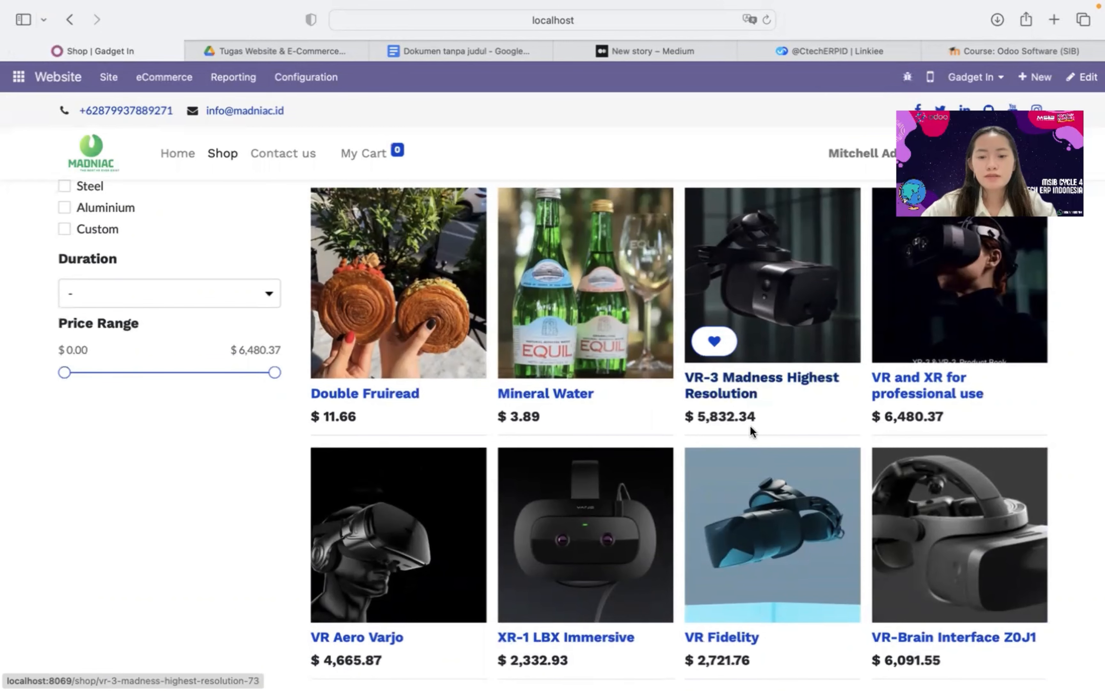
{"action": "left_click", "coordinate": [756, 400]}
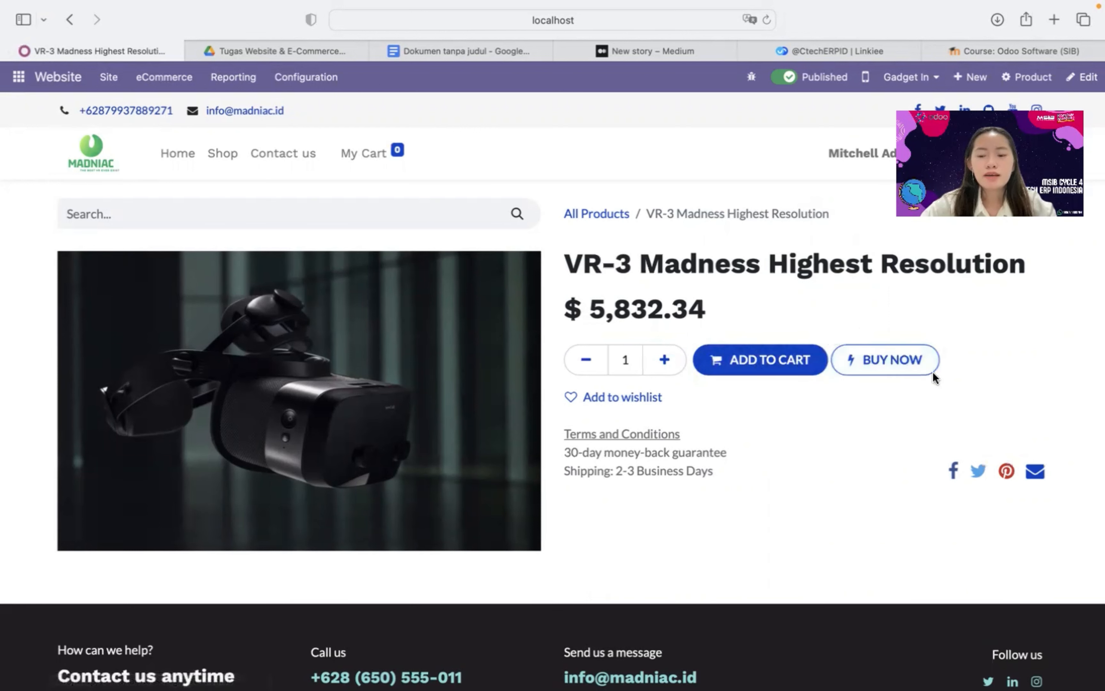
{"action": "left_click", "coordinate": [328, 77]}
Open Website Settings and scroll down to the Shop - Checkout Process options
{"action": "left_click", "coordinate": [334, 108]}
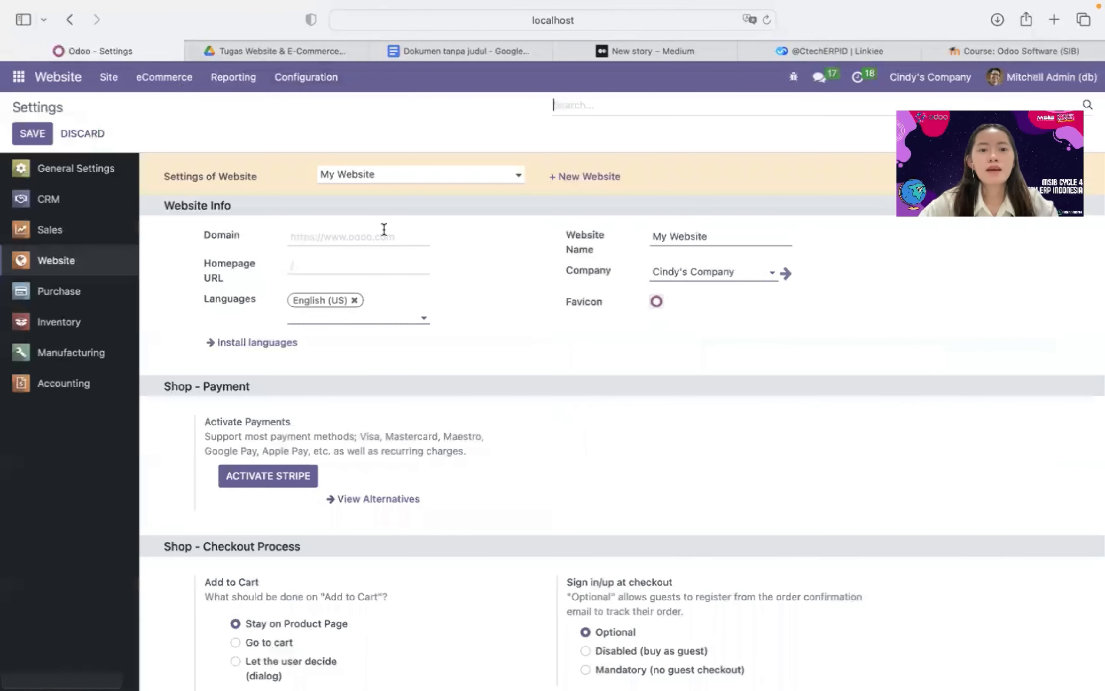
{"action": "scroll", "coordinate": [642, 515], "scroll_direction": "down", "scroll_amount": 5}
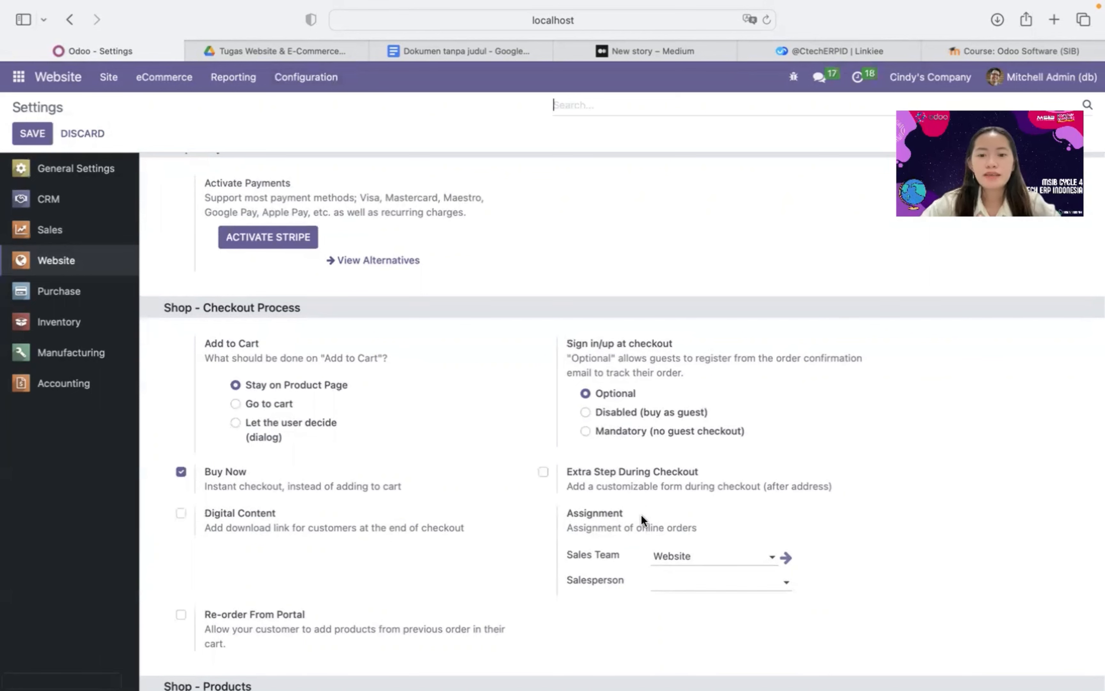
{"action": "scroll", "coordinate": [641, 514], "scroll_direction": "down", "scroll_amount": 2}
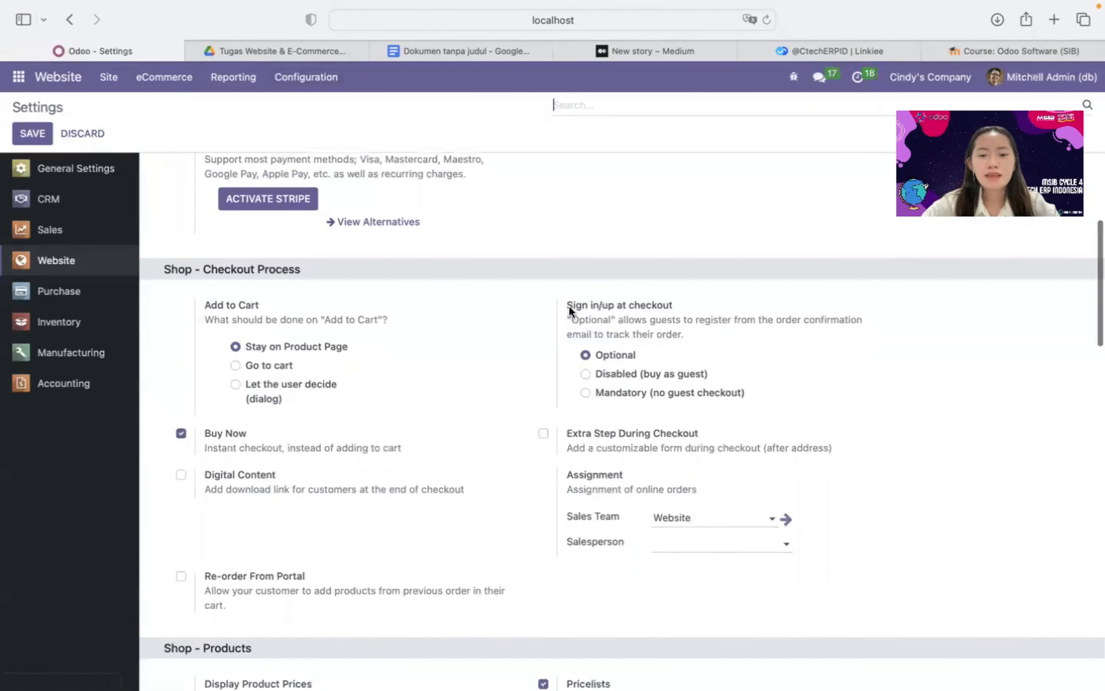
{"action": "mouse_move", "coordinate": [569, 306]}
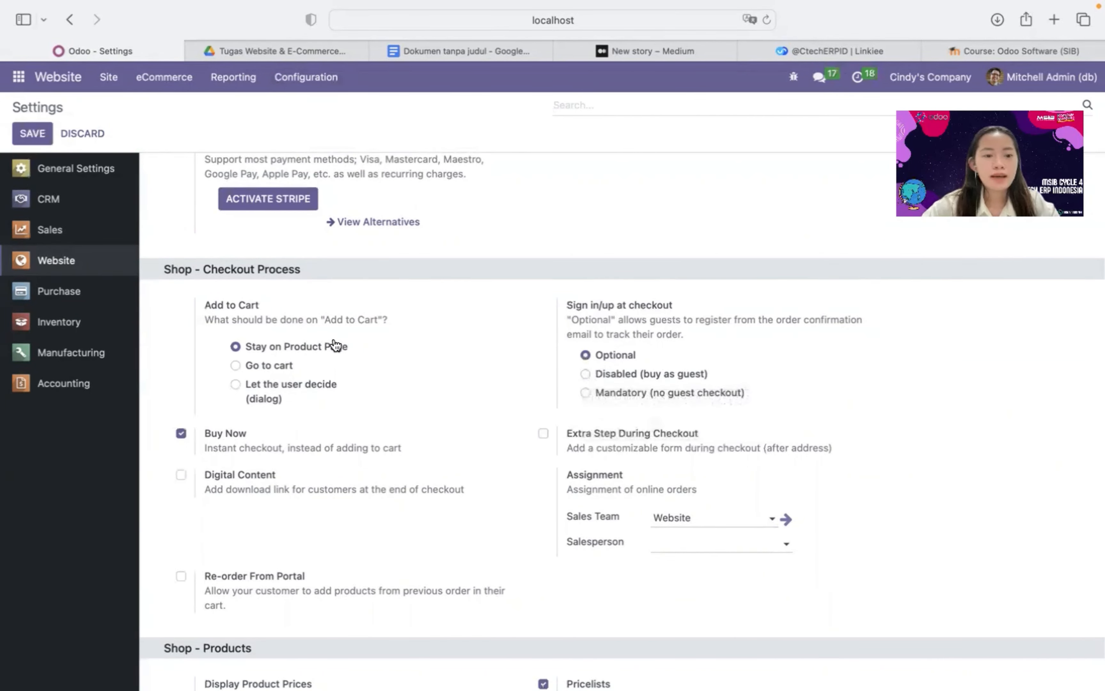
{"action": "scroll", "coordinate": [340, 346], "scroll_direction": "down", "scroll_amount": 2}
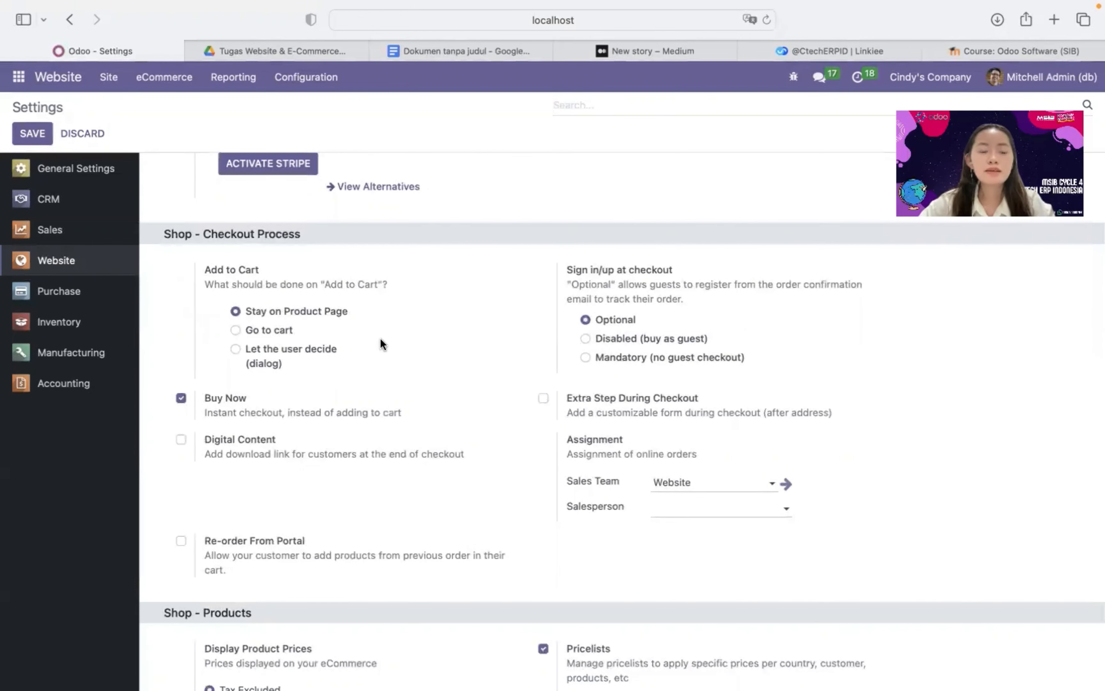
{"action": "scroll", "coordinate": [382, 345], "scroll_direction": "down", "scroll_amount": 1}
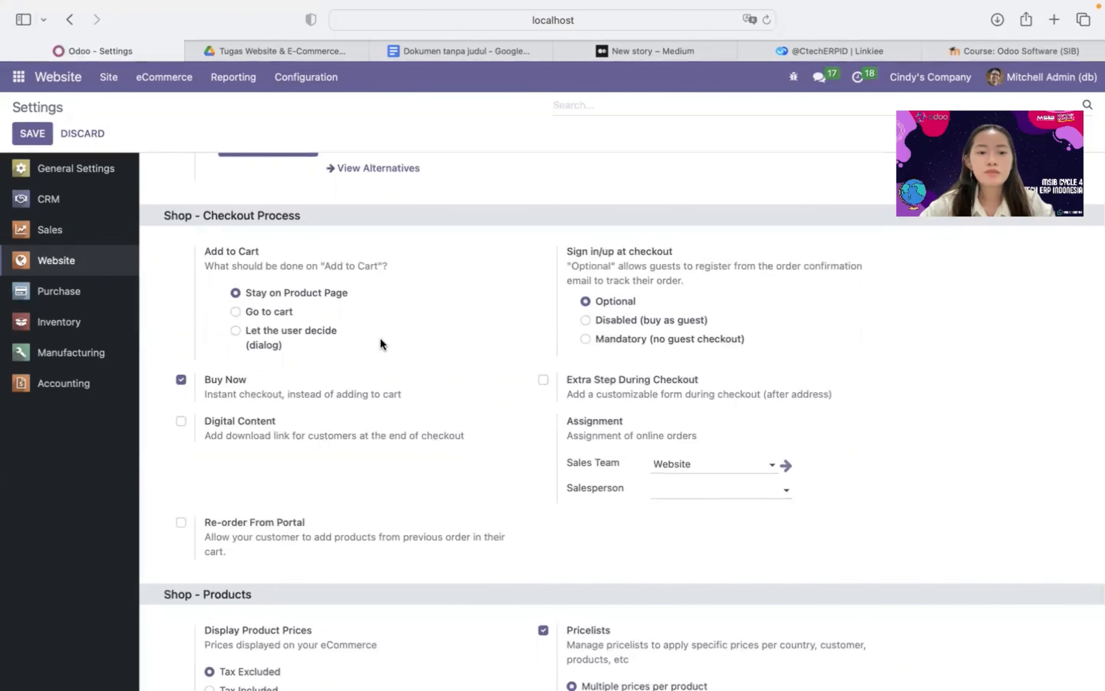
{"action": "scroll", "coordinate": [380, 339], "scroll_direction": "down", "scroll_amount": 4}
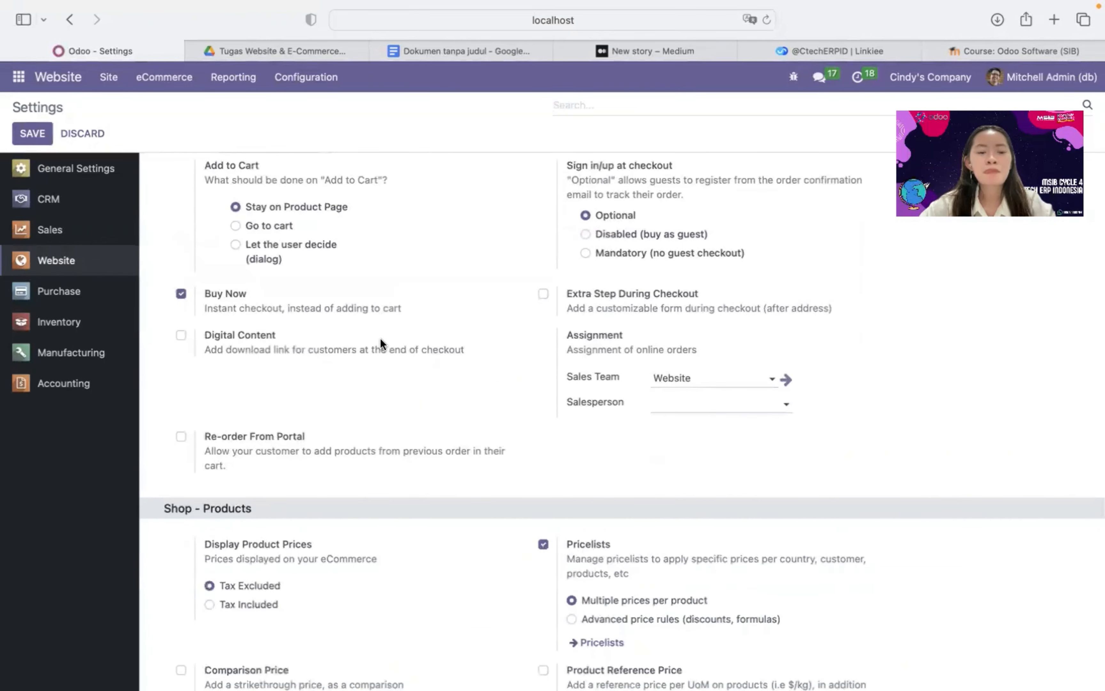
{"action": "scroll", "coordinate": [380, 338], "scroll_direction": "down", "scroll_amount": 1}
{"action": "scroll", "coordinate": [256, 274], "scroll_direction": "up", "scroll_amount": 2}
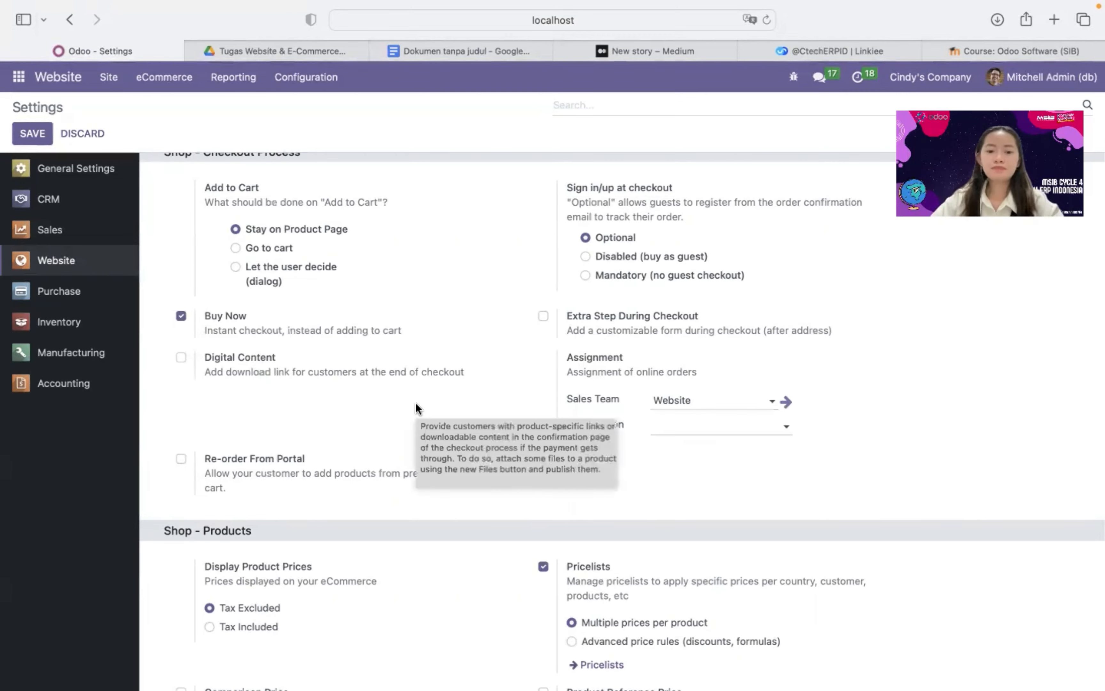
{"action": "scroll", "coordinate": [415, 404], "scroll_direction": "down", "scroll_amount": 3}
{"action": "scroll", "coordinate": [593, 405], "scroll_direction": "down", "scroll_amount": 5}
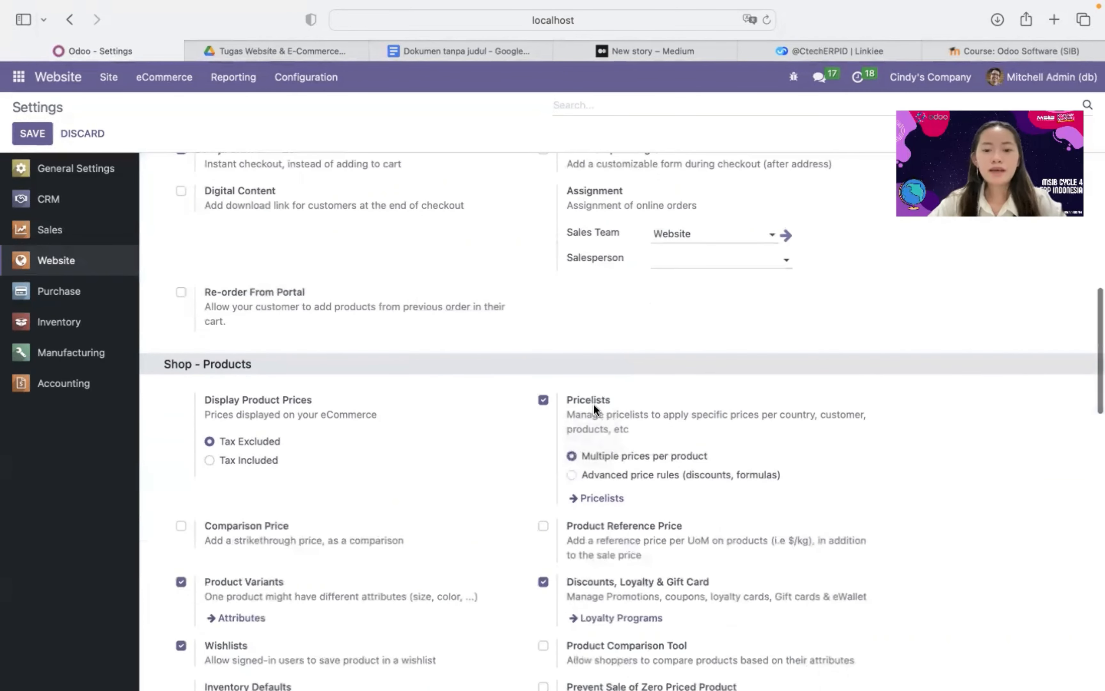
{"action": "scroll", "coordinate": [429, 396], "scroll_direction": "down", "scroll_amount": 2}
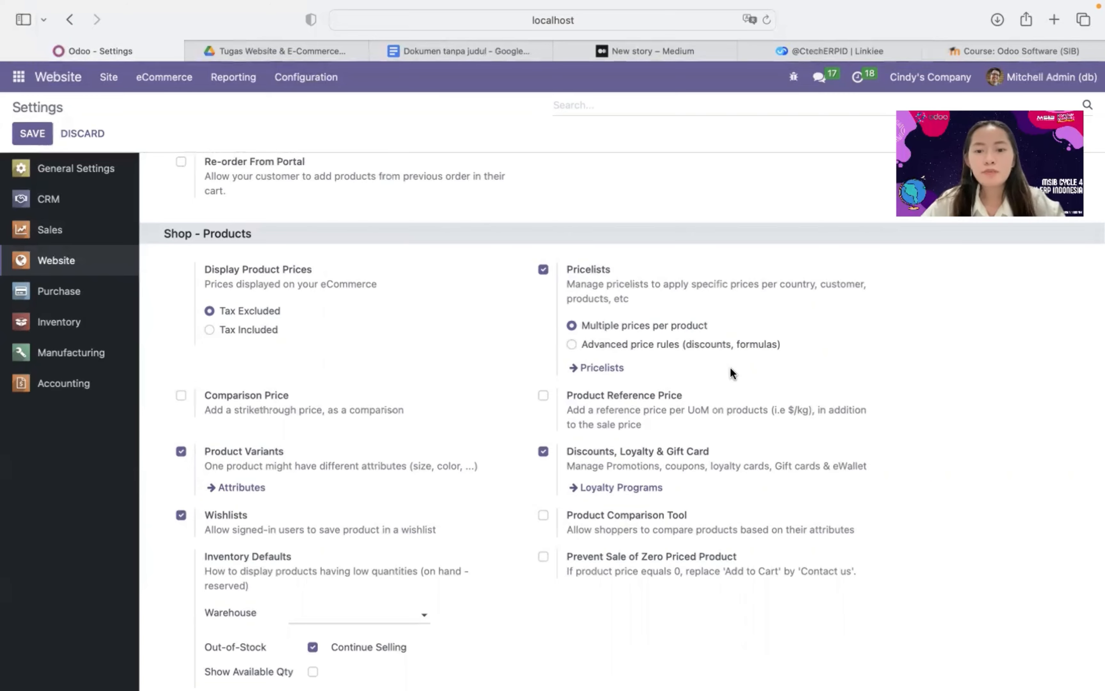
{"action": "scroll", "coordinate": [732, 372], "scroll_direction": "down", "scroll_amount": 3}
{"action": "scroll", "coordinate": [670, 545], "scroll_direction": "down", "scroll_amount": 2}
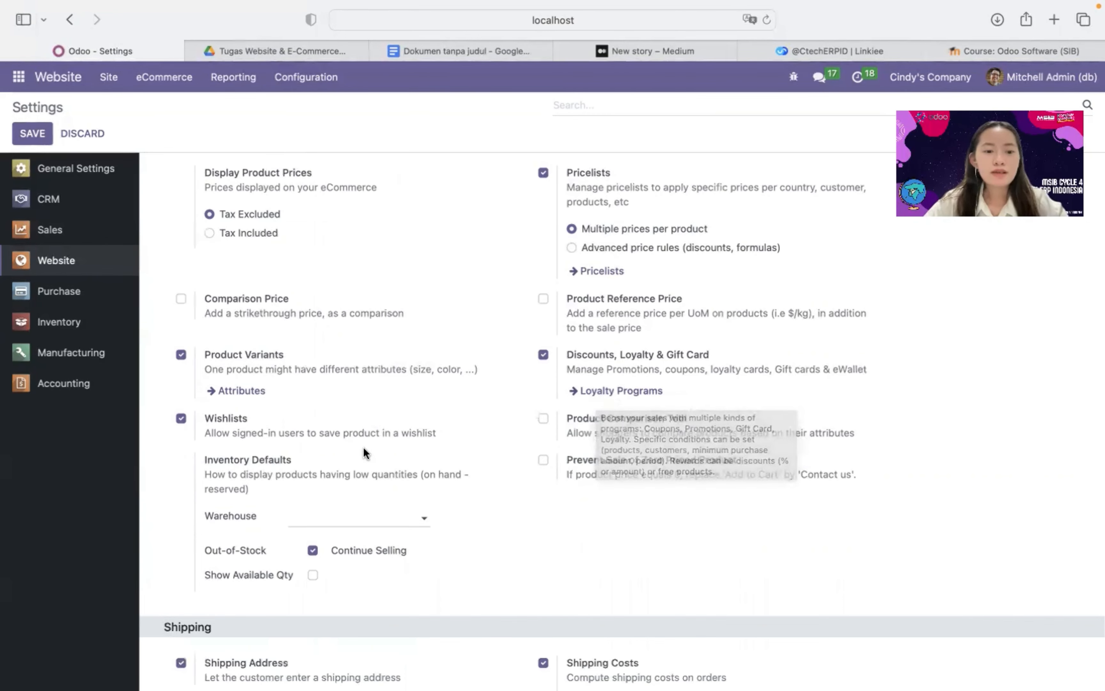
{"action": "scroll", "coordinate": [364, 447], "scroll_direction": "down", "scroll_amount": 10}
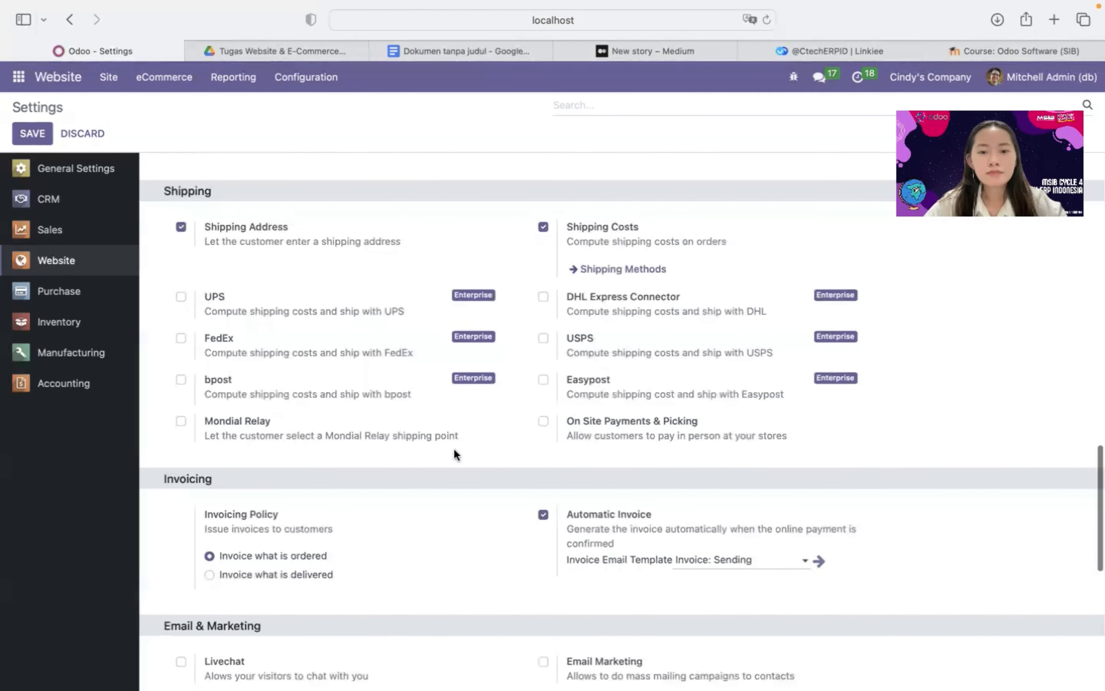
{"action": "scroll", "coordinate": [541, 457], "scroll_direction": "down", "scroll_amount": 2}
{"action": "scroll", "coordinate": [486, 556], "scroll_direction": "down", "scroll_amount": 5}
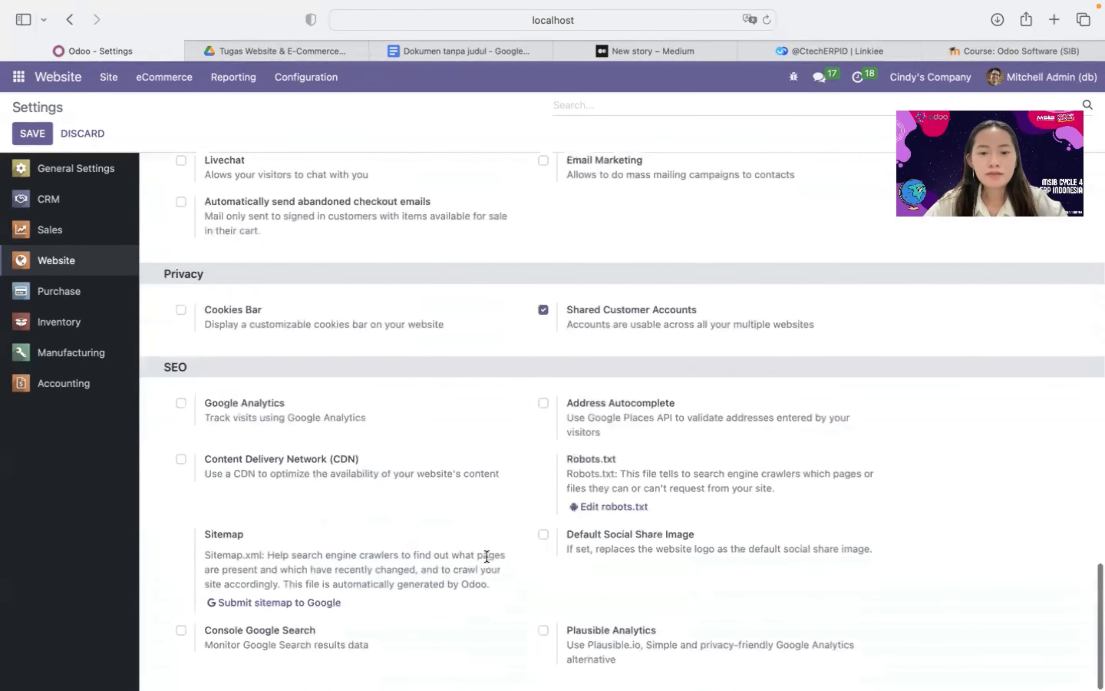
{"action": "scroll", "coordinate": [487, 216], "scroll_direction": "up", "scroll_amount": 10}
{"action": "scroll", "coordinate": [487, 215], "scroll_direction": "up", "scroll_amount": 10}
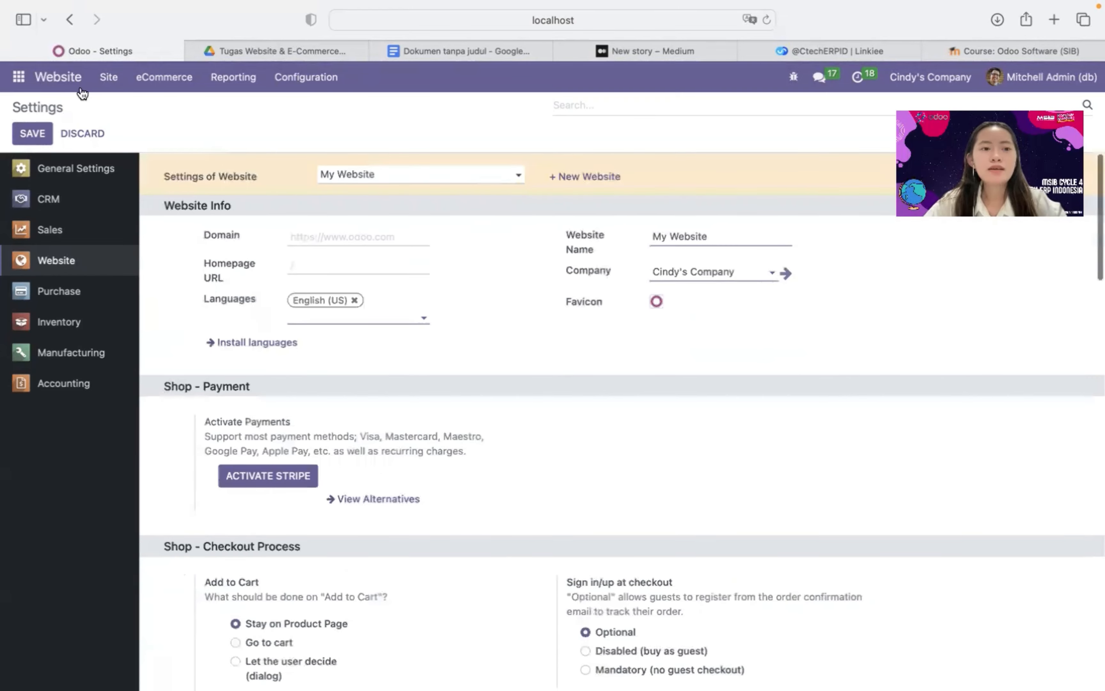
{"action": "left_click", "coordinate": [82, 89]}
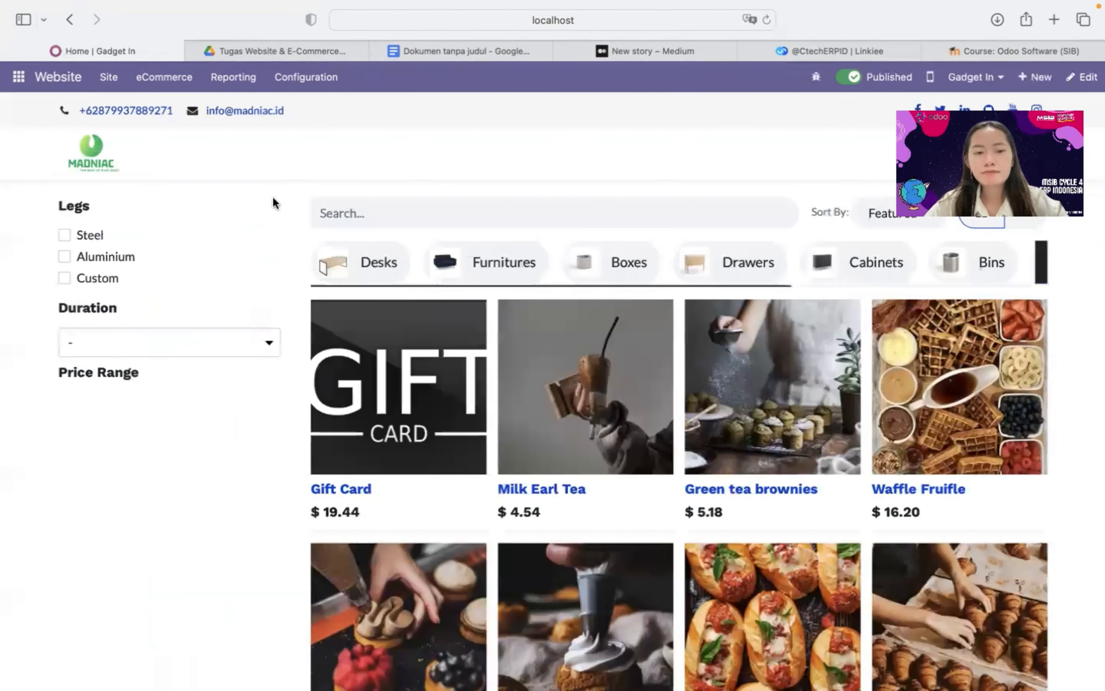
Revisit the VR-3 Madness Highest Resolution product page, then return to the shop listing
{"action": "scroll", "coordinate": [522, 375], "scroll_direction": "down", "scroll_amount": 5}
{"action": "scroll", "coordinate": [658, 636], "scroll_direction": "down", "scroll_amount": 5}
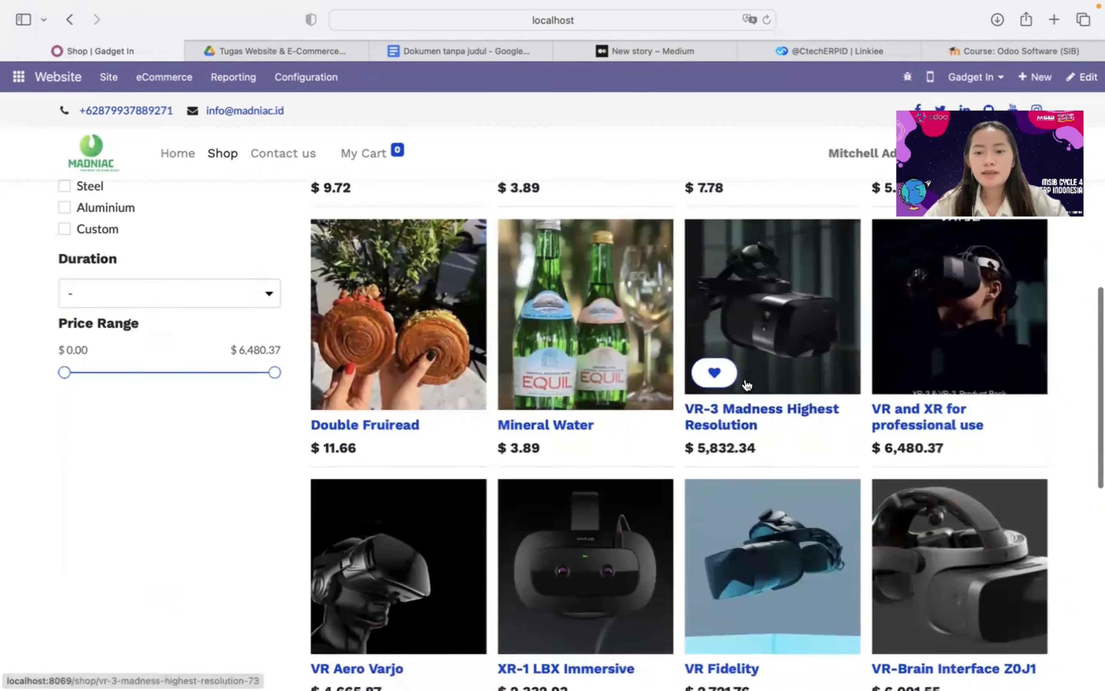
{"action": "left_click", "coordinate": [743, 425]}
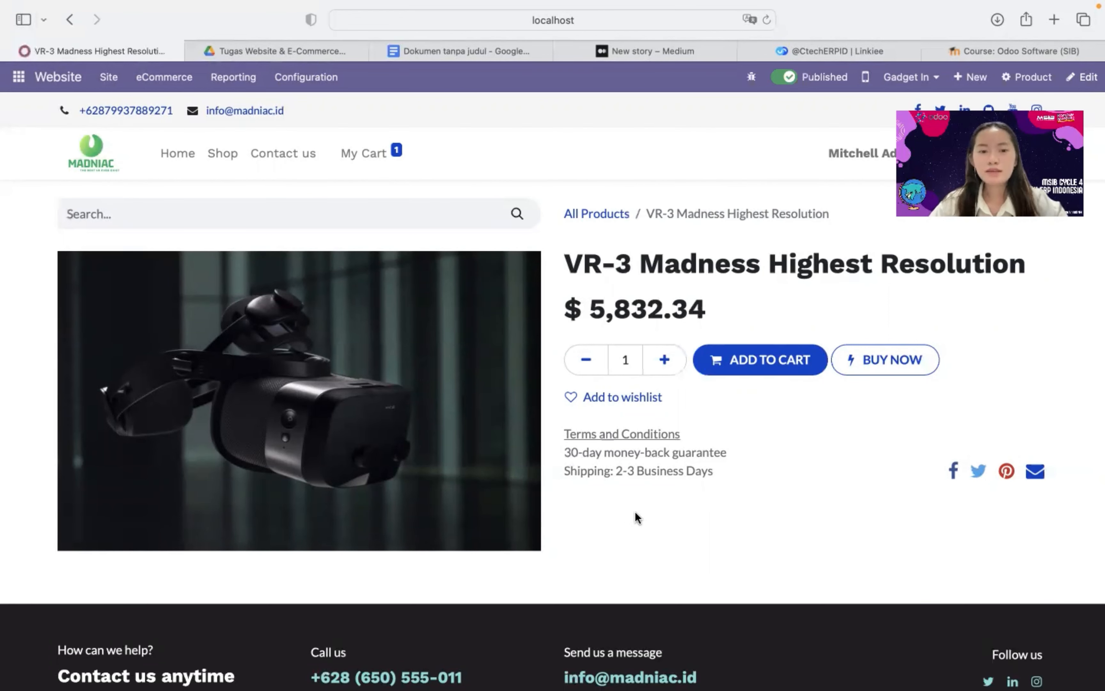
{"action": "left_click", "coordinate": [223, 156]}
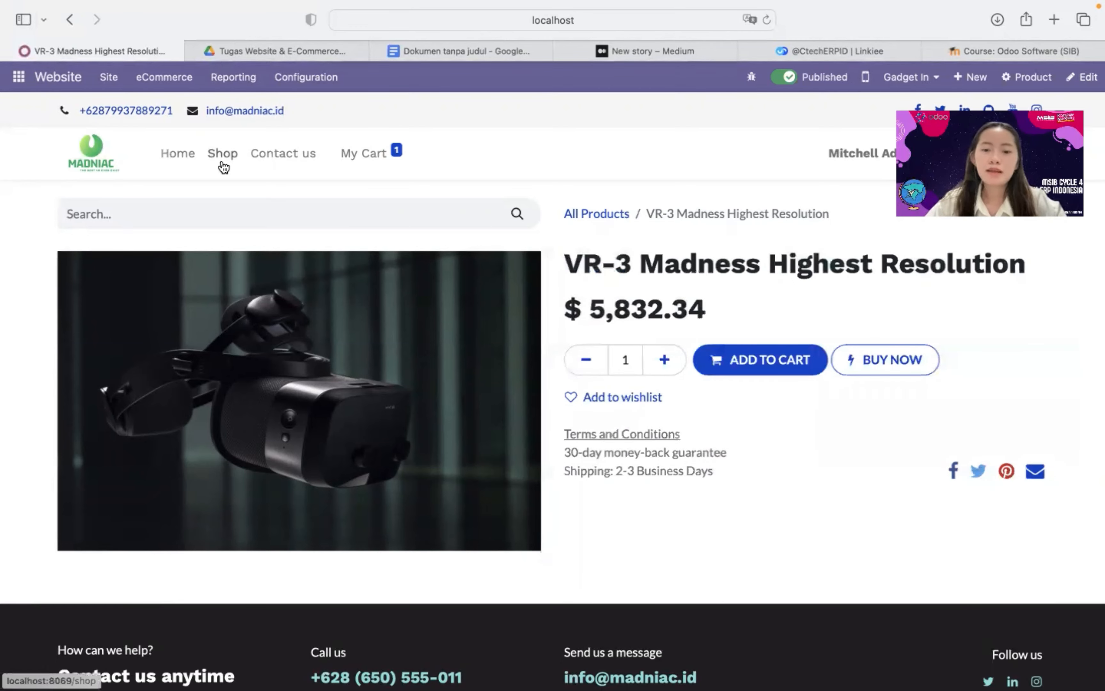
{"action": "scroll", "coordinate": [704, 459], "scroll_direction": "down", "scroll_amount": 15}
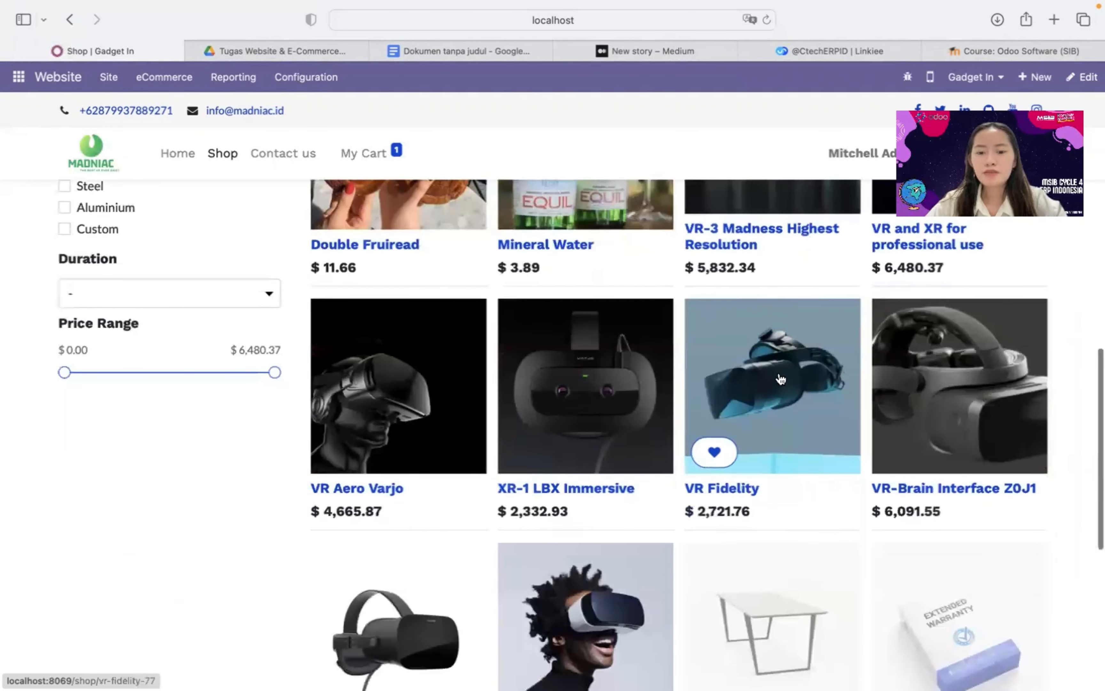
{"action": "scroll", "coordinate": [781, 379], "scroll_direction": "up", "scroll_amount": 2}
{"action": "scroll", "coordinate": [781, 379], "scroll_direction": "down", "scroll_amount": 1}
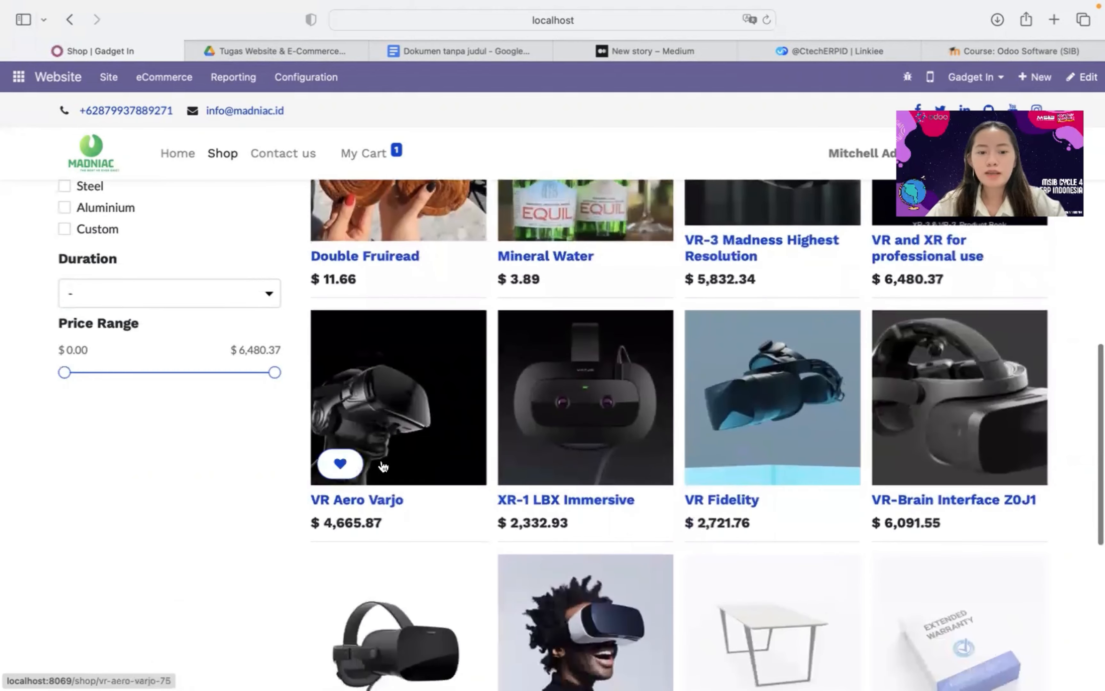
Add VR Aero Varjo to the cart and return to the shop
{"action": "left_click", "coordinate": [351, 498]}
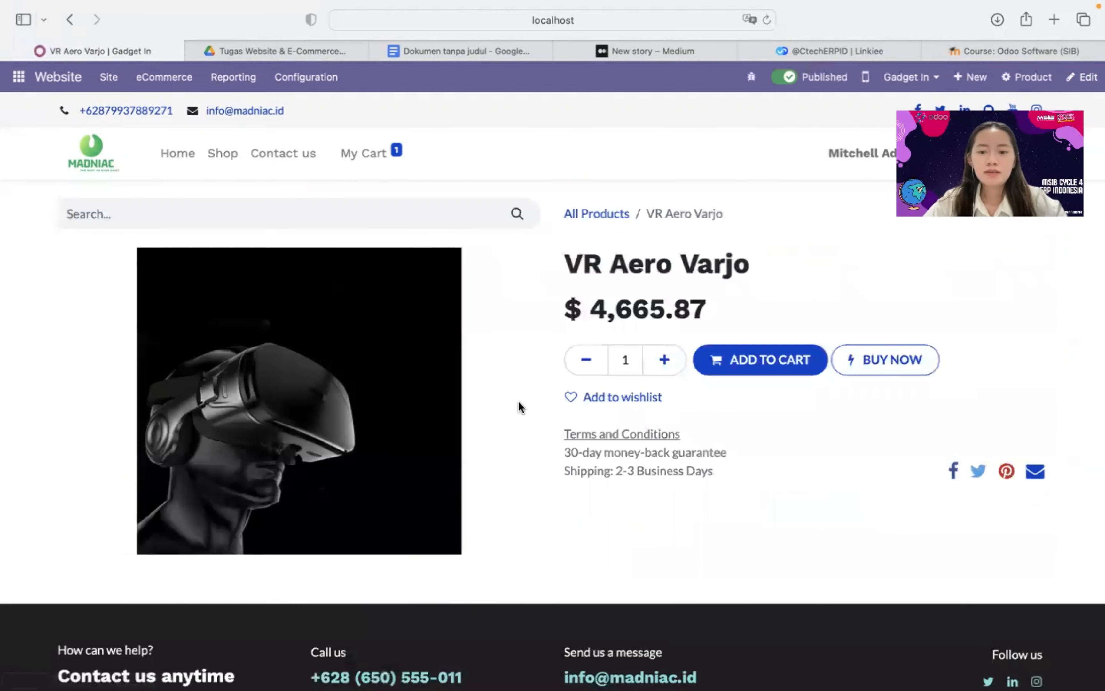
{"action": "left_click", "coordinate": [769, 362]}
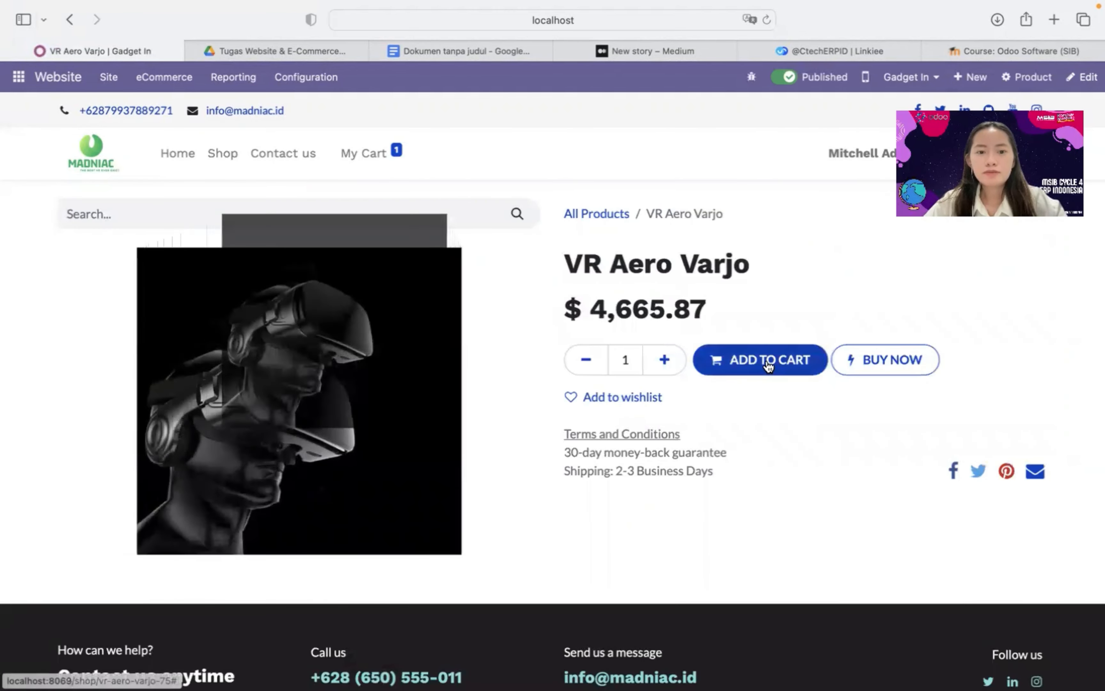
{"action": "left_click", "coordinate": [228, 154]}
Add VR-Brain Interface Z0J1 to the cart and open the full three-item cart
{"action": "scroll", "coordinate": [659, 521], "scroll_direction": "down", "scroll_amount": 5}
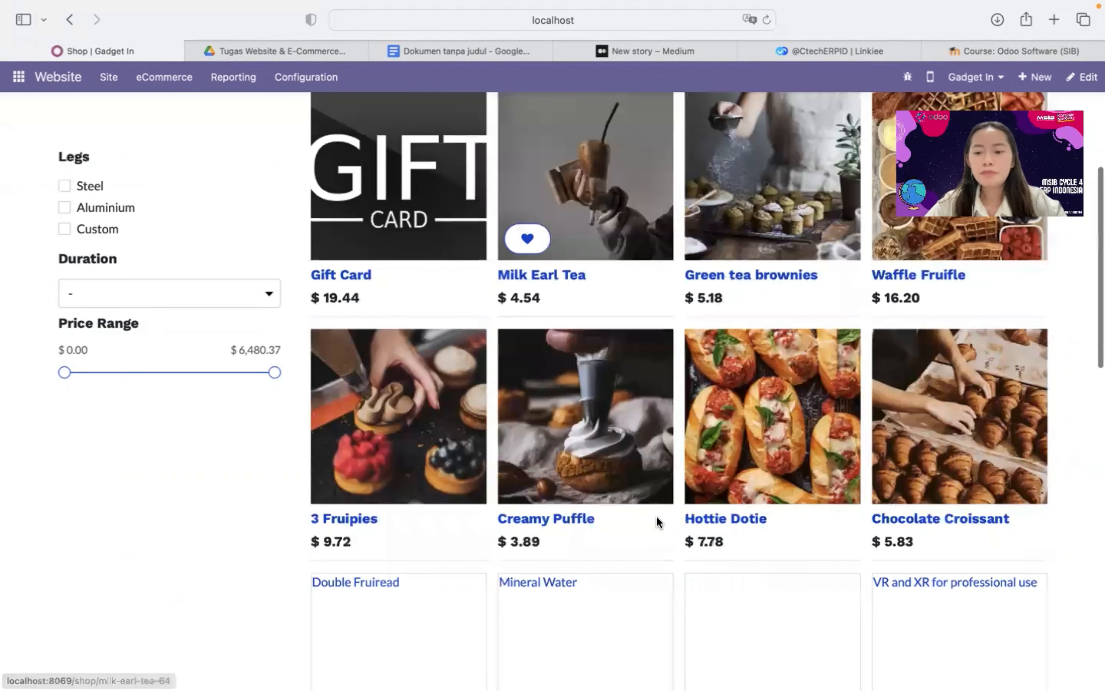
{"action": "scroll", "coordinate": [658, 521], "scroll_direction": "down", "scroll_amount": 8}
{"action": "scroll", "coordinate": [839, 582], "scroll_direction": "down", "scroll_amount": 3}
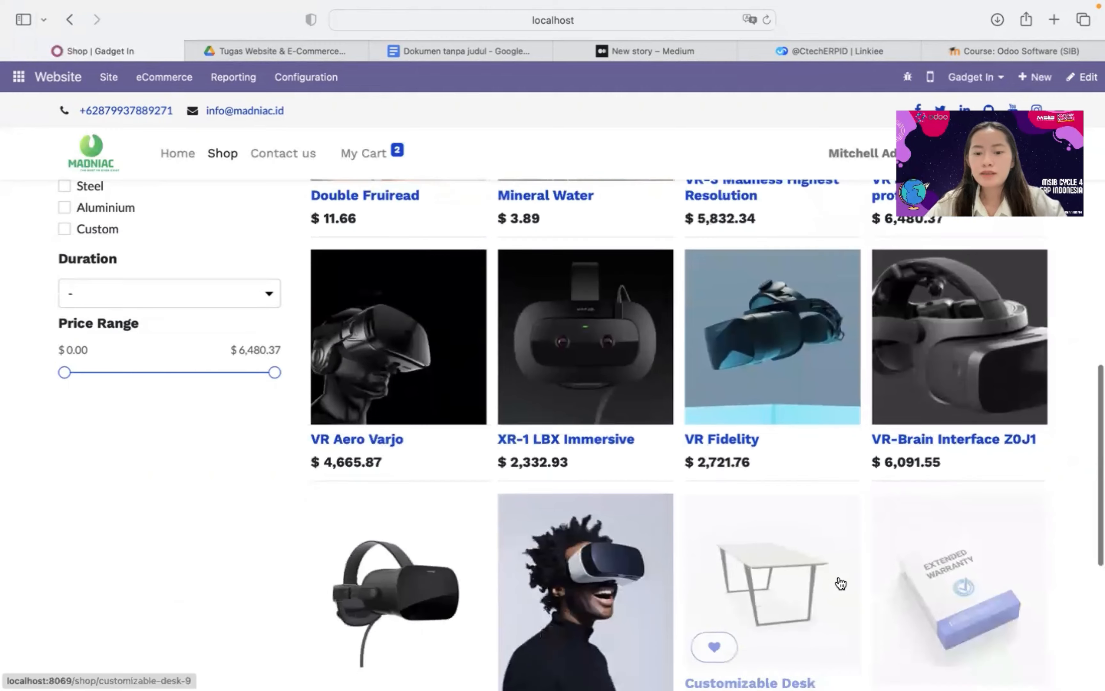
{"action": "scroll", "coordinate": [824, 416], "scroll_direction": "up", "scroll_amount": 1}
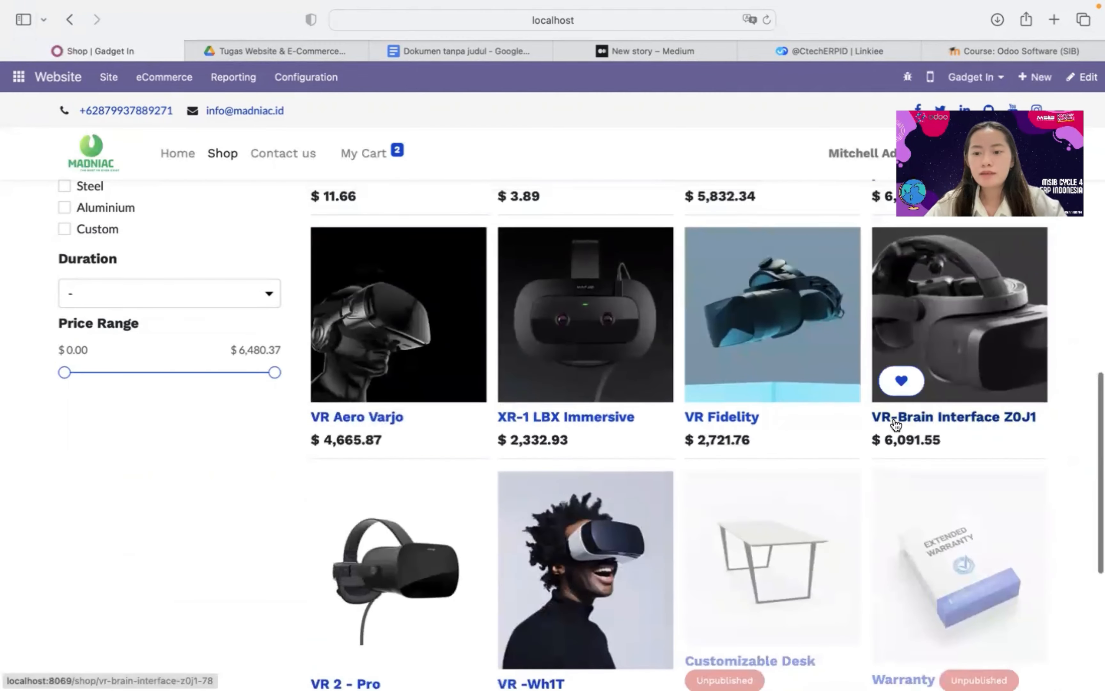
{"action": "left_click", "coordinate": [895, 424]}
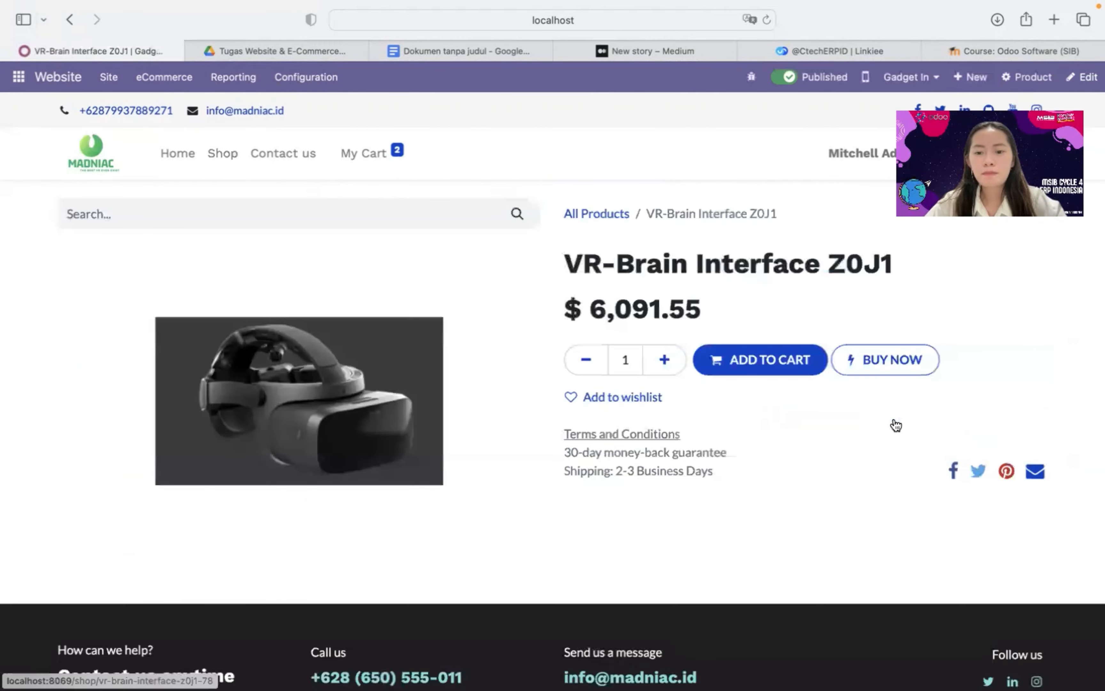
{"action": "left_click", "coordinate": [751, 363]}
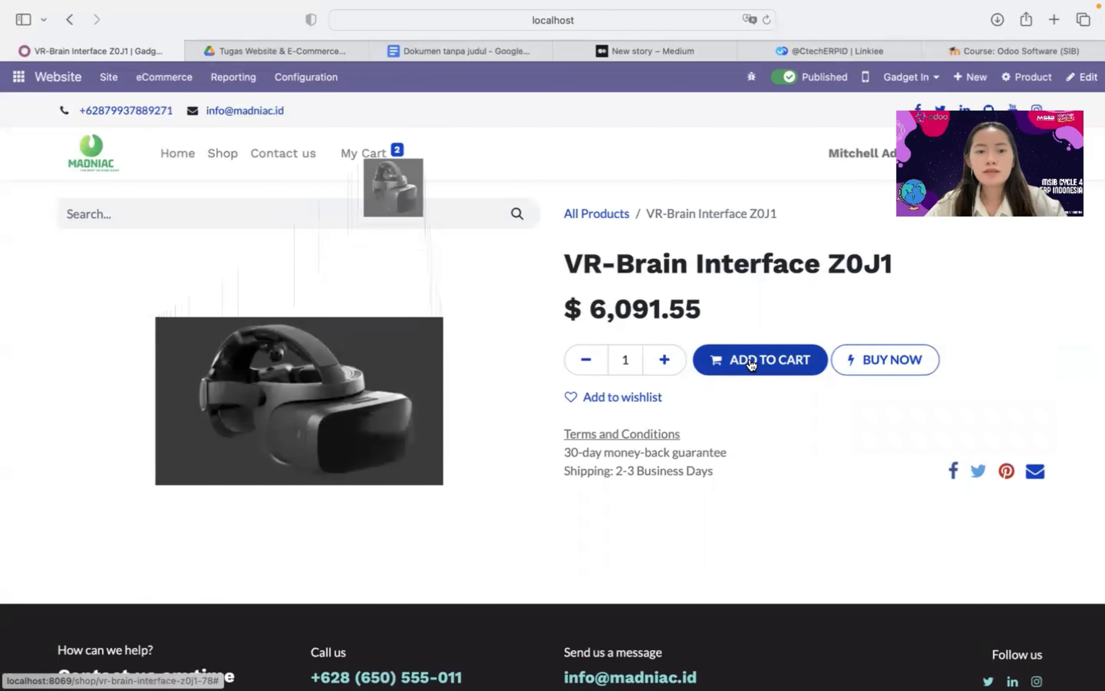
{"action": "mouse_move", "coordinate": [375, 162]}
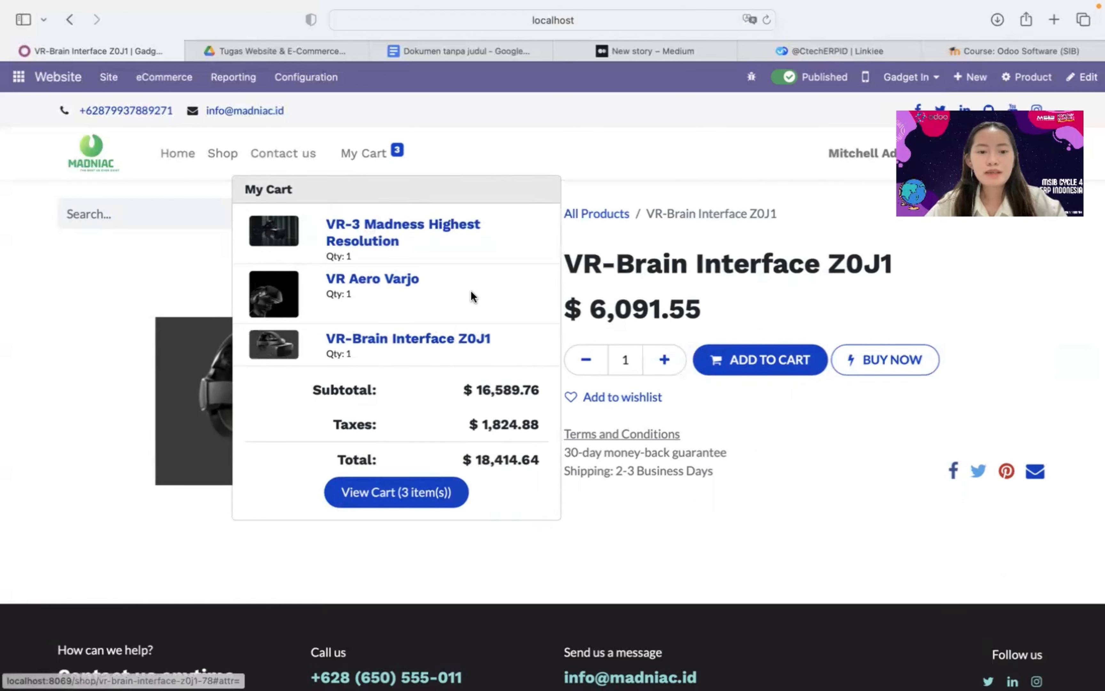
{"action": "left_click", "coordinate": [414, 501]}
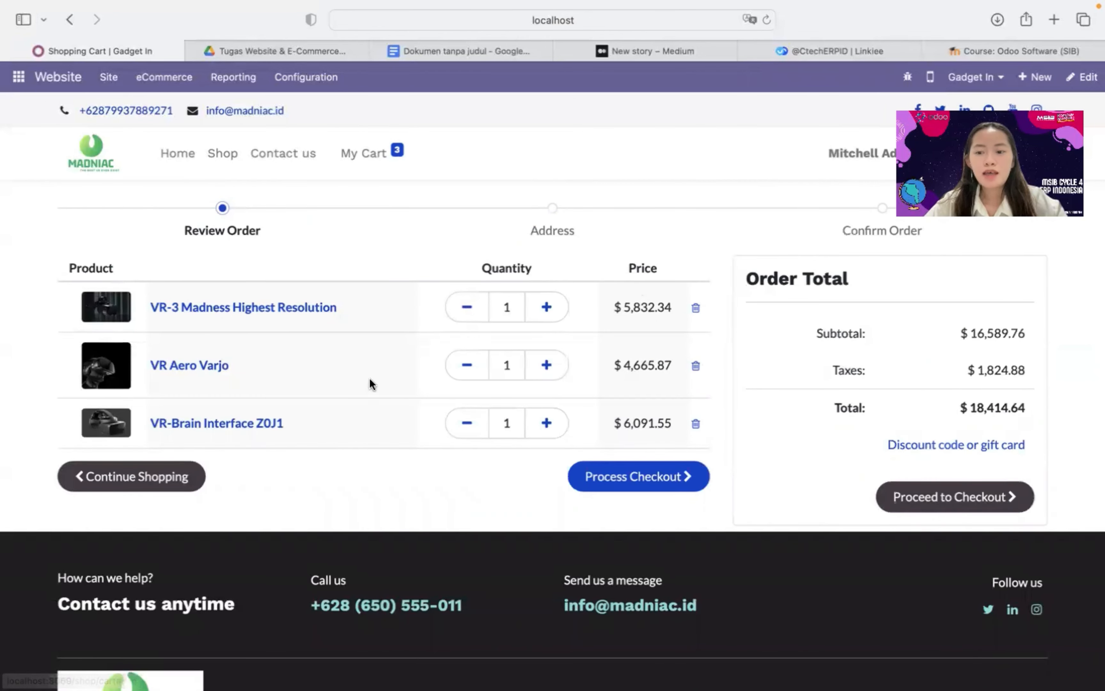
Check out the three-headset cart with Wire Transfer and place the $18,417.02 order
{"action": "scroll", "coordinate": [419, 401], "scroll_direction": "left", "scroll_amount": 1}
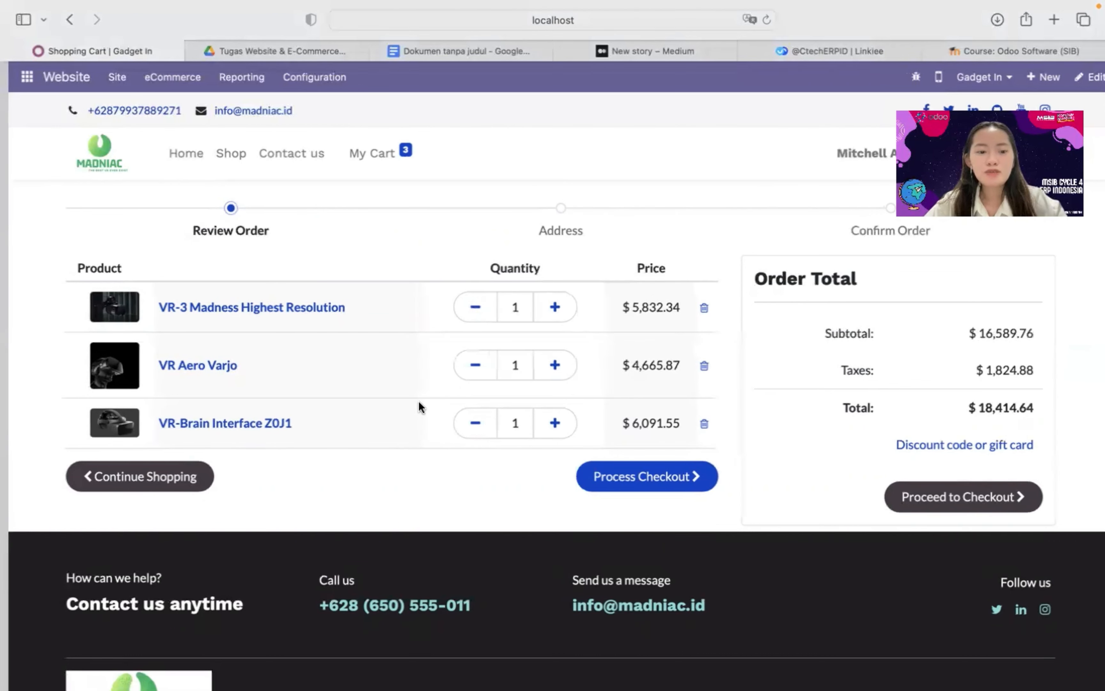
{"action": "left_click", "coordinate": [613, 485]}
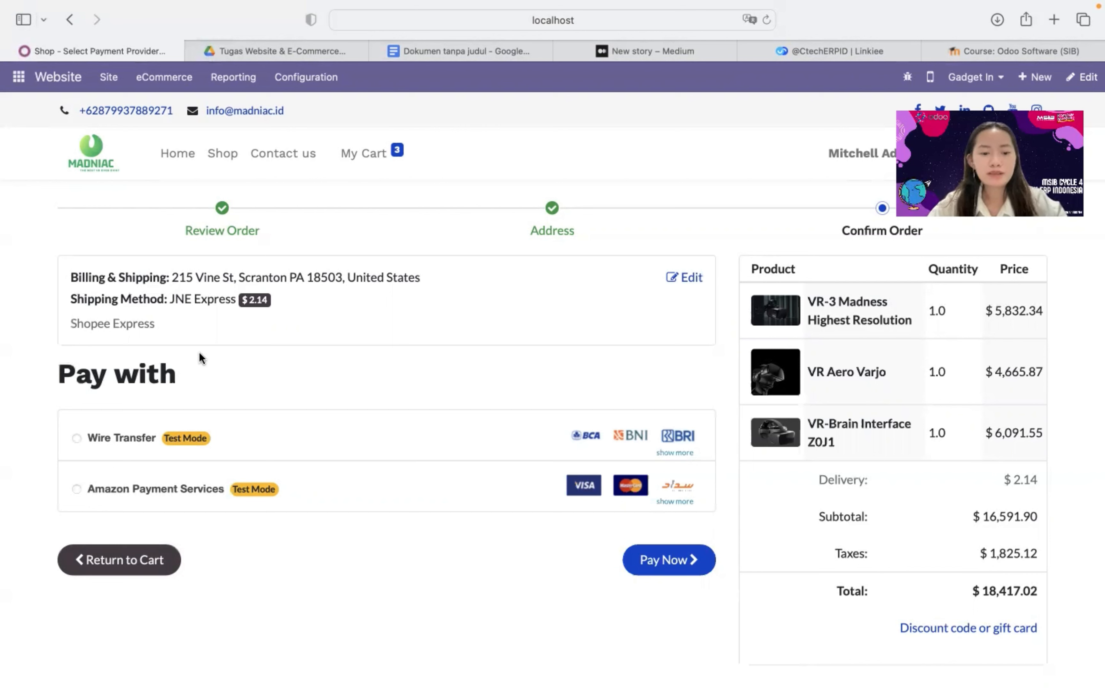
{"action": "left_click", "coordinate": [76, 438]}
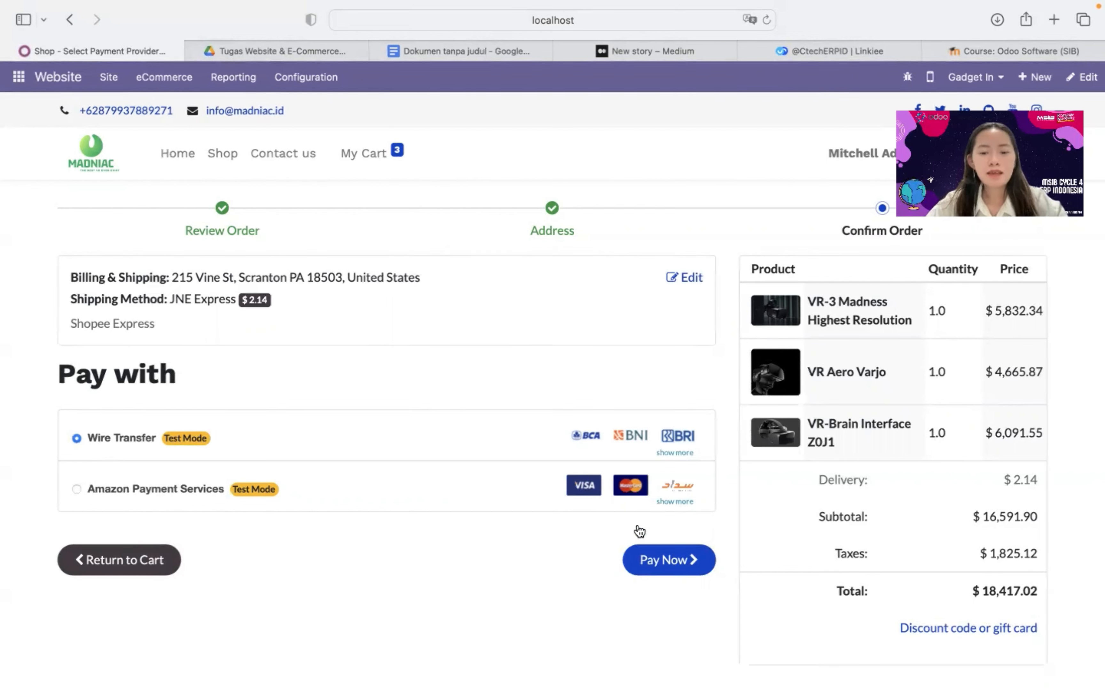
{"action": "left_click", "coordinate": [653, 560]}
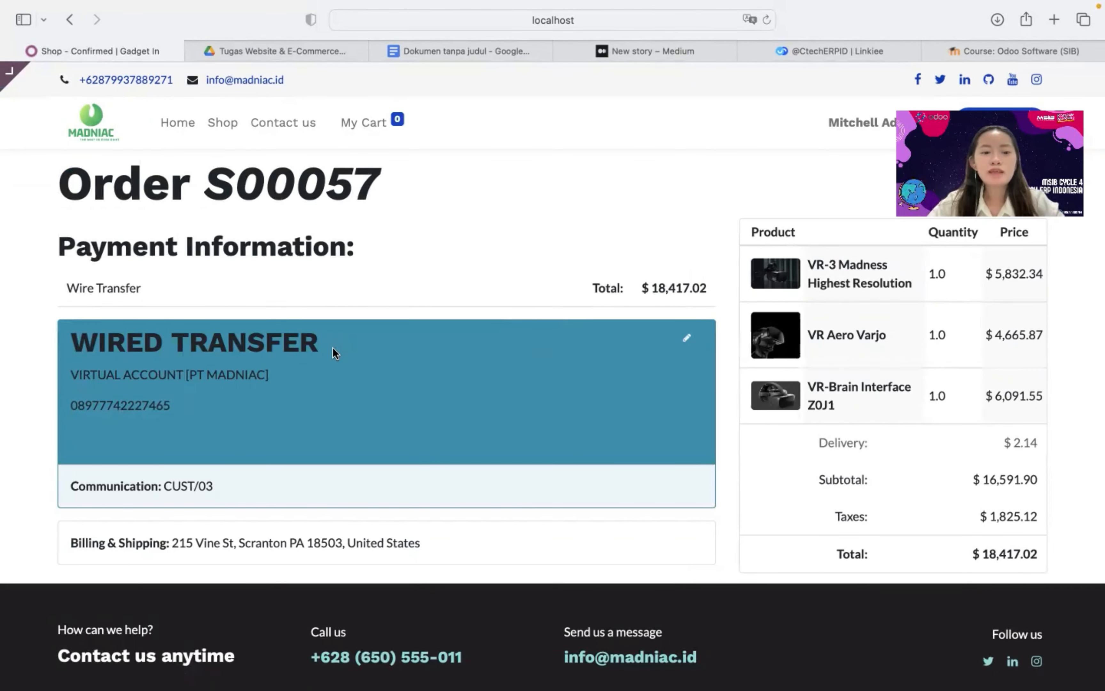
Open the Wire Transfer payment provider record for editing from the confirmation page
{"action": "left_click", "coordinate": [688, 348]}
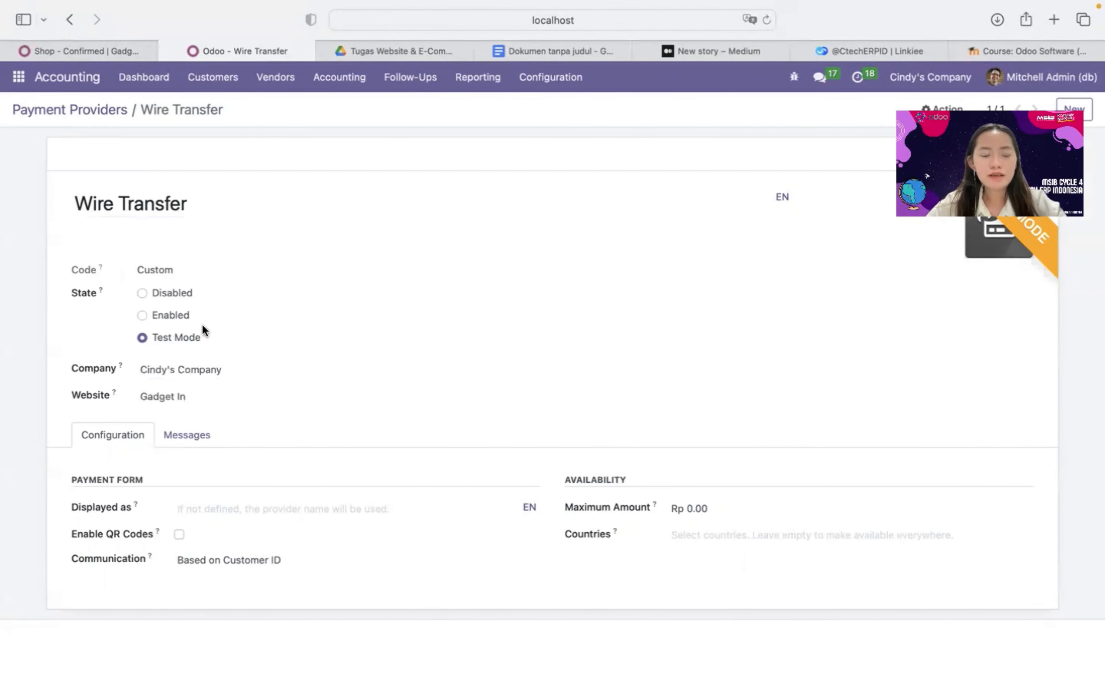
In the Wire Transfer pending message, add a BCA line with the bank account number
{"action": "left_click", "coordinate": [191, 438]}
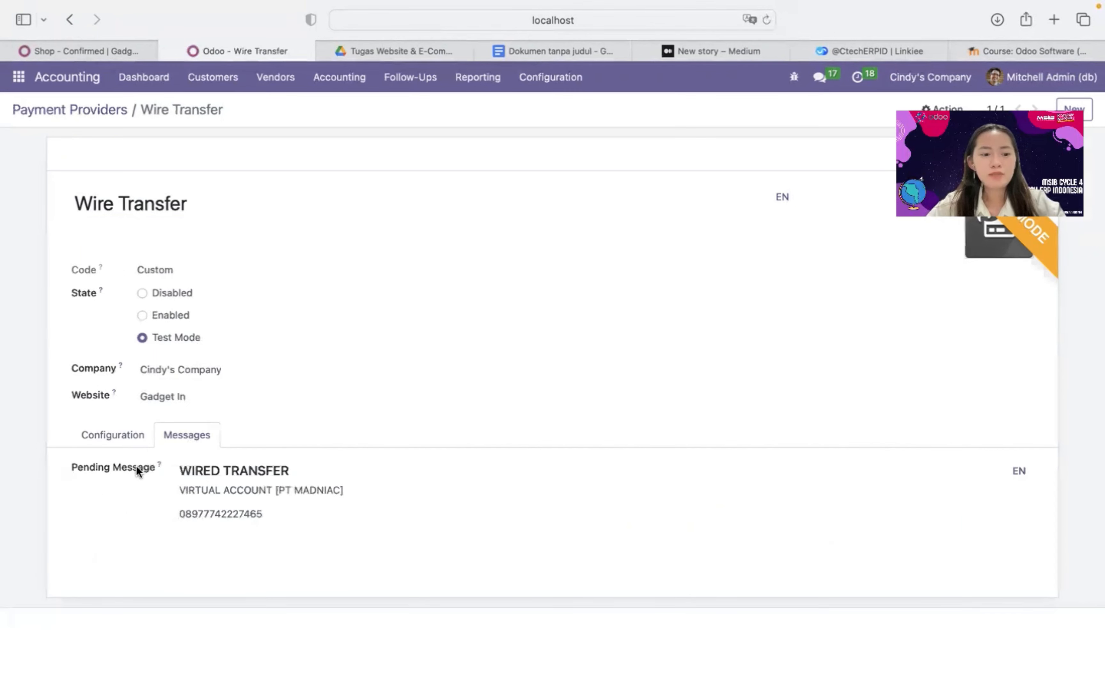
{"action": "left_click_drag", "start_coordinate": [291, 513], "coordinate": [192, 514]}
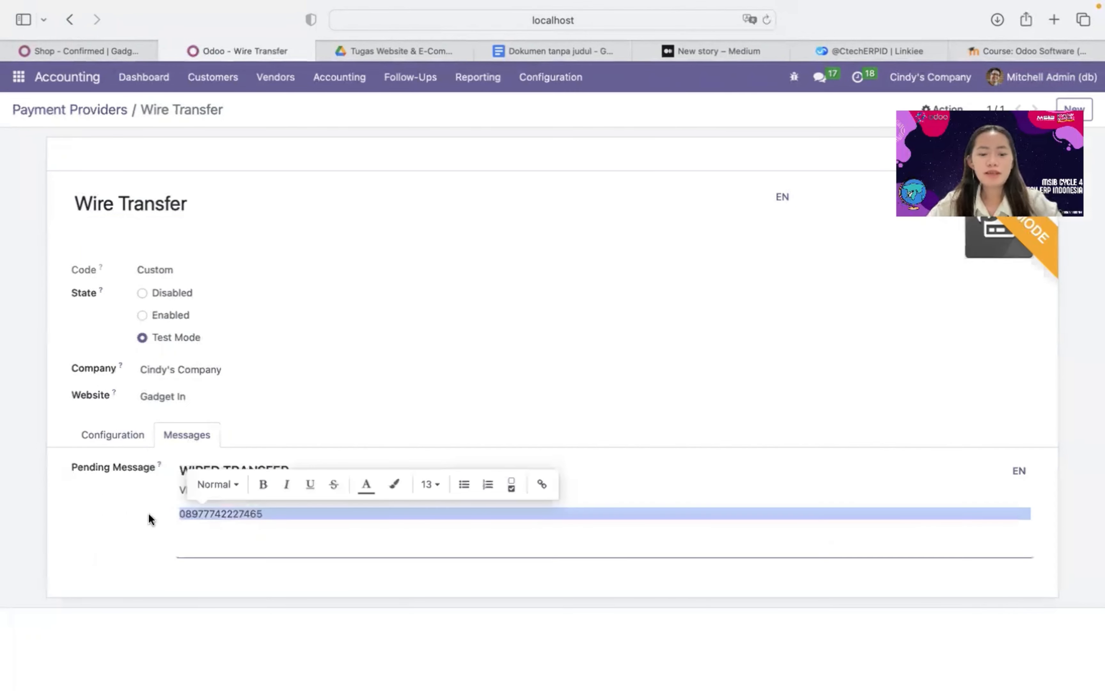
{"action": "left_click", "coordinate": [290, 534]}
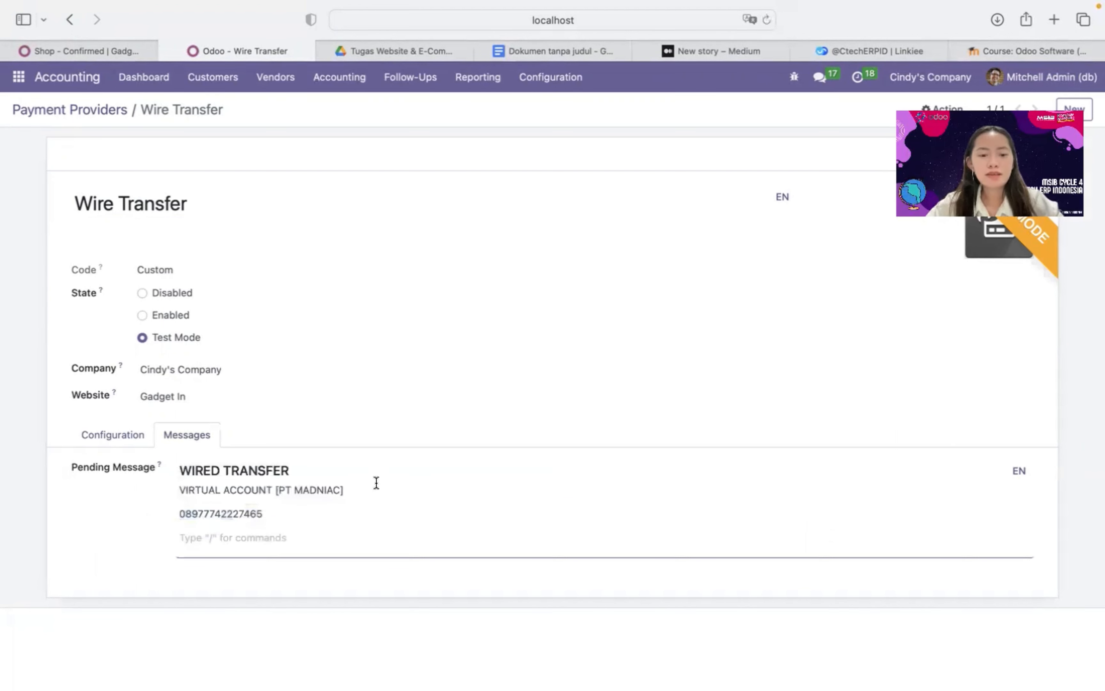
{"action": "left_click", "coordinate": [362, 490]}
{"action": "key", "text": "Return"}
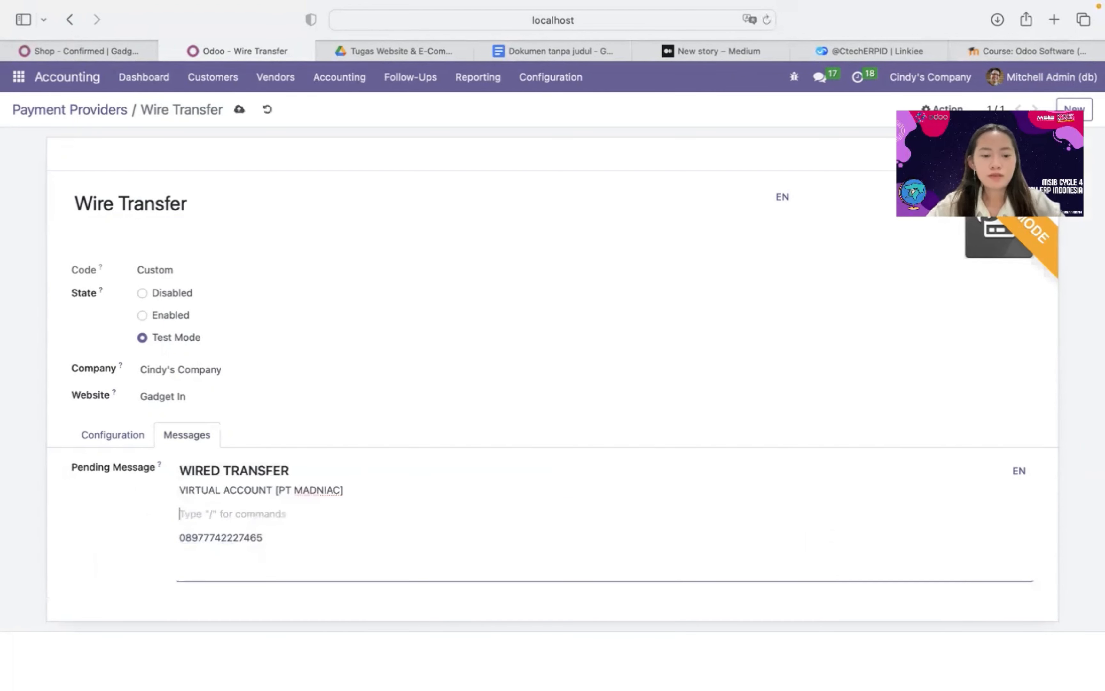
{"action": "type", "text": "BCA"}
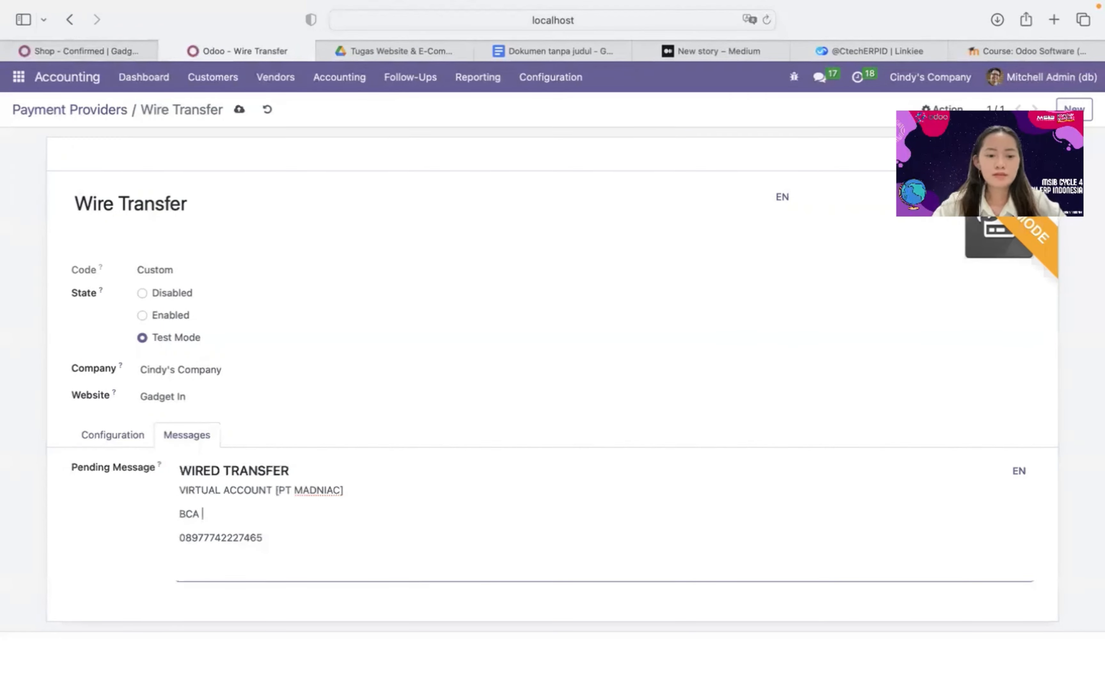
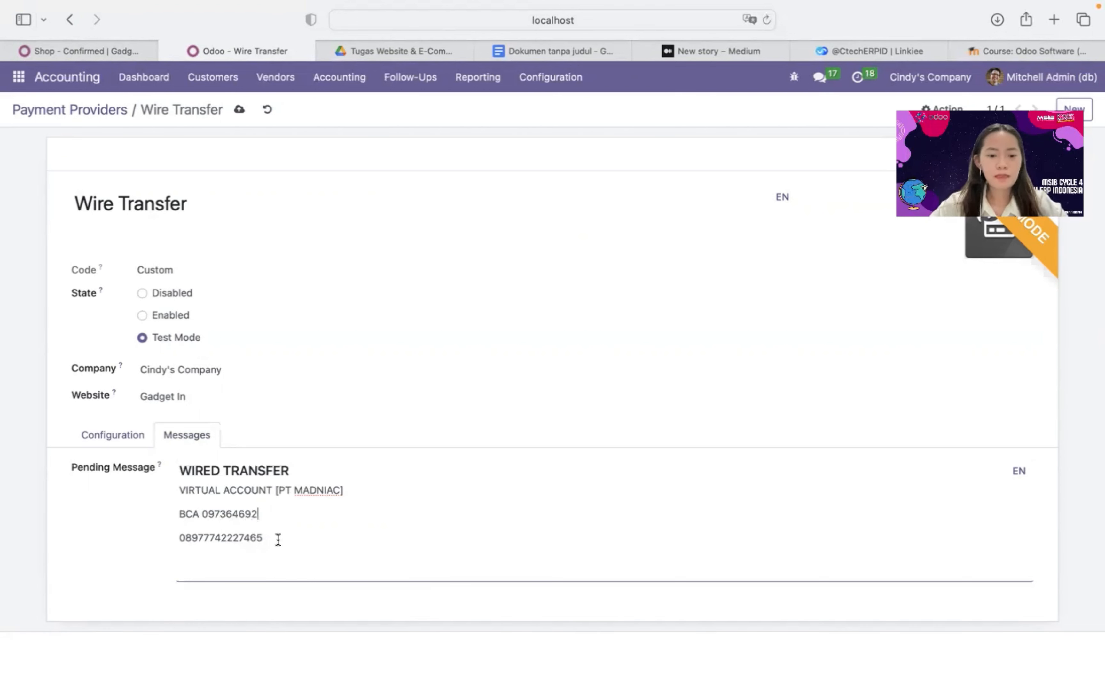
Move the virtual account number up to a new line under VIRTUAL ACCOUNT
{"action": "left_click_drag", "start_coordinate": [276, 538], "coordinate": [152, 539]}
{"action": "key", "text": "super+c"}
{"action": "key", "text": "BackSpace"}
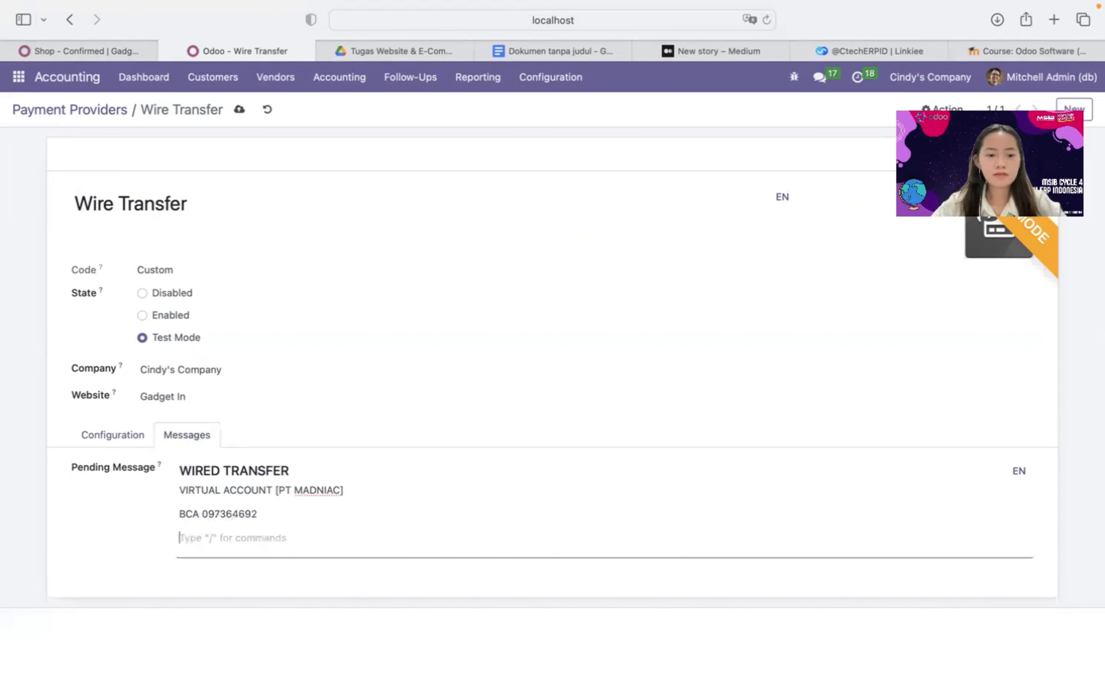
{"action": "left_click", "coordinate": [344, 492]}
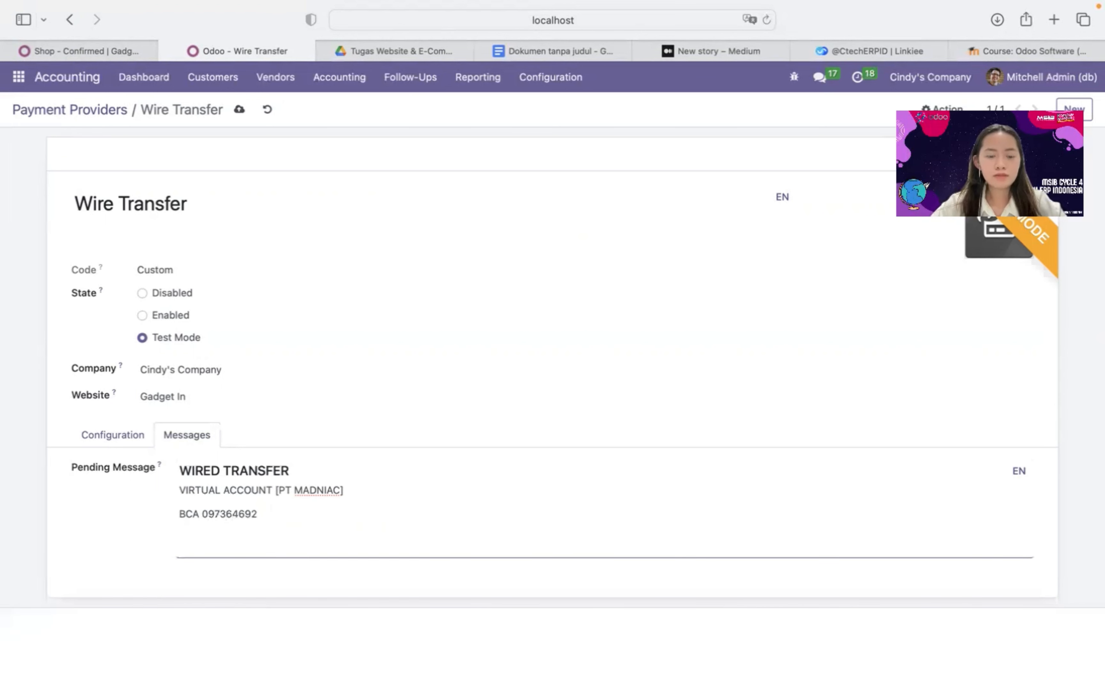
{"action": "key", "text": "Return"}
{"action": "key", "text": "super+v"}
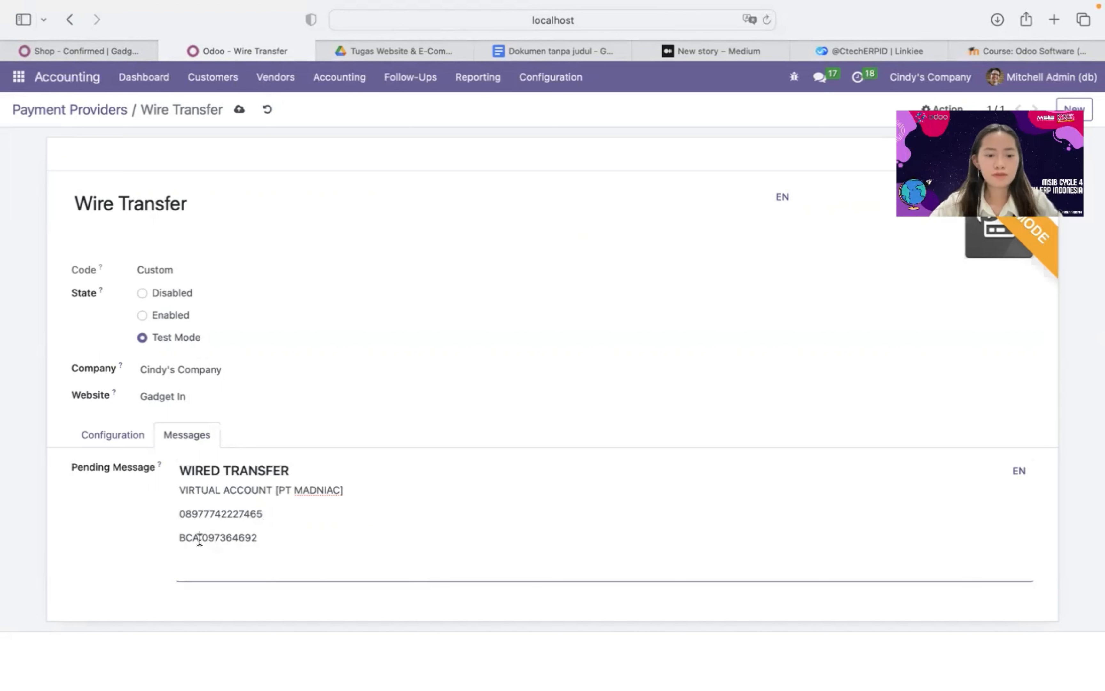
Copy [PT MADNIAC] after BCA, keep the website as Gadget In, and save the message
{"action": "left_click_drag", "start_coordinate": [276, 491], "coordinate": [358, 489]}
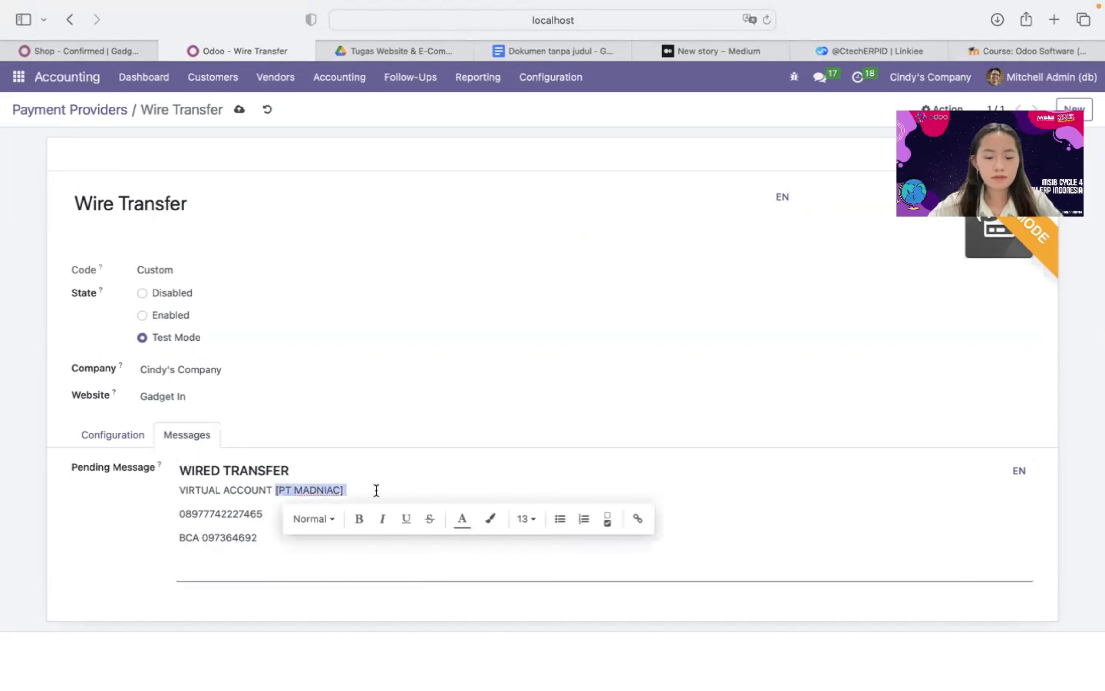
{"action": "key", "text": "super+c"}
{"action": "left_click", "coordinate": [201, 537]}
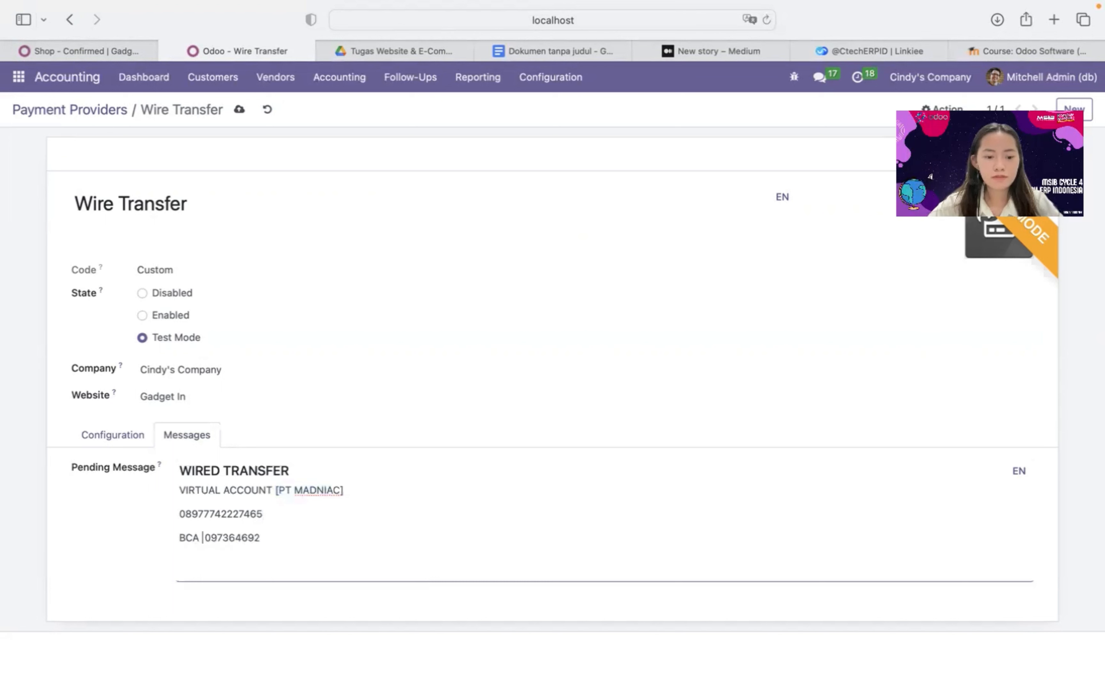
{"action": "key", "text": "super+v"}
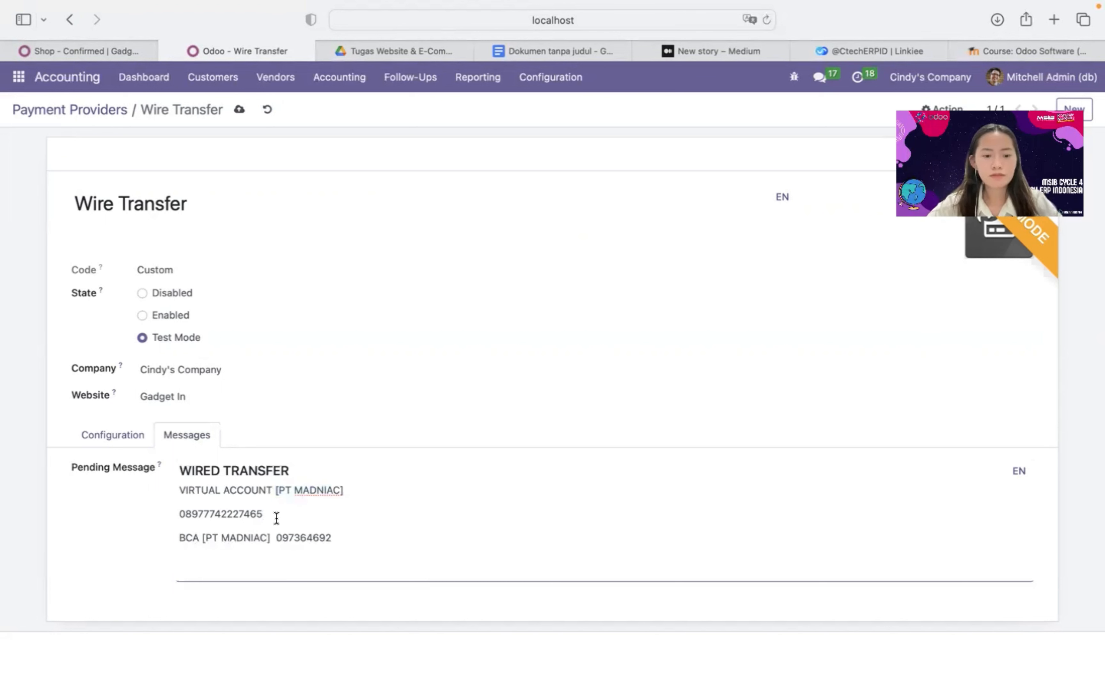
{"action": "left_click", "coordinate": [451, 398]}
{"action": "left_click", "coordinate": [793, 392]}
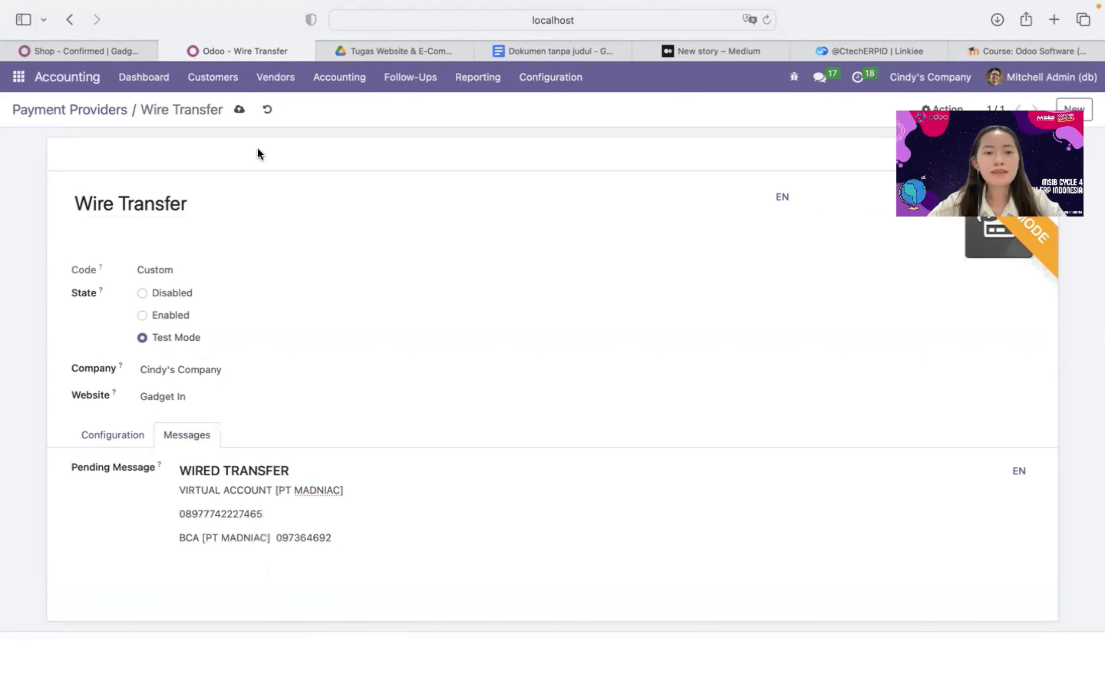
{"action": "left_click", "coordinate": [241, 115]}
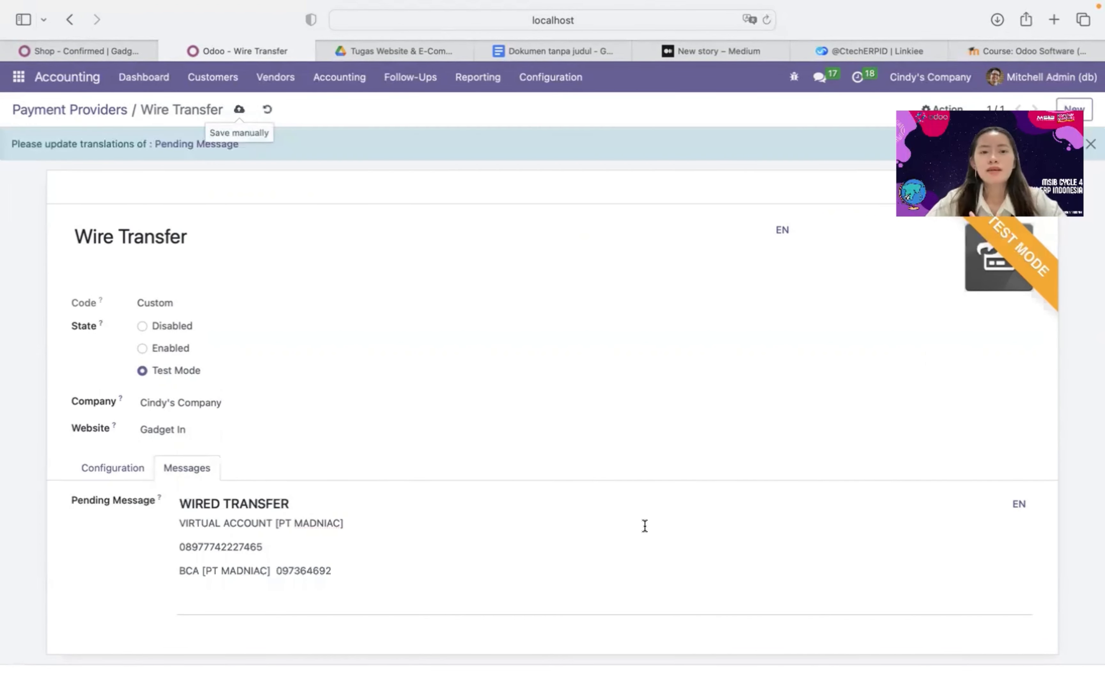